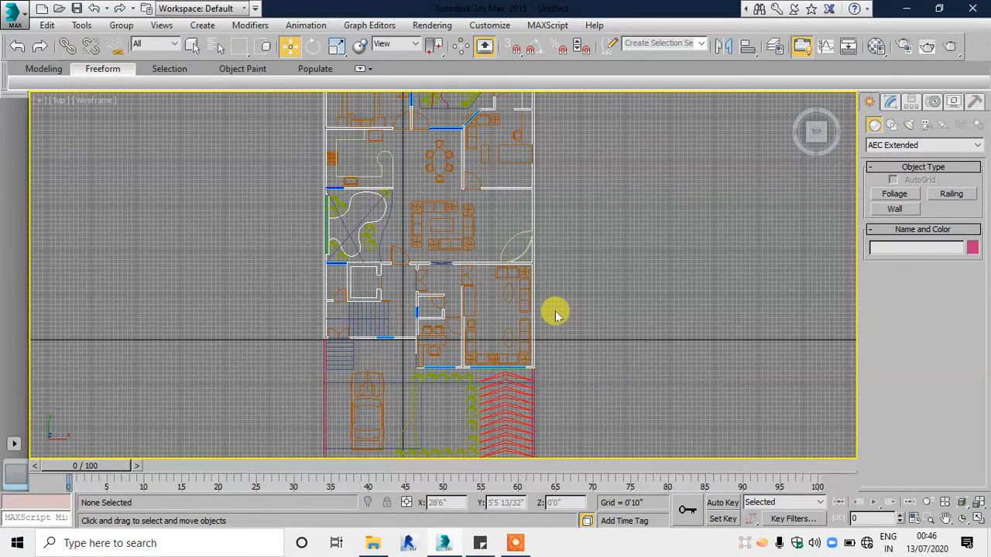
Step: Examine the imported house floor plan in the Top view and the Perspective view, then return to the Top view
scroll(573, 259, "down", 4)
scroll(457, 201, "up", 4)
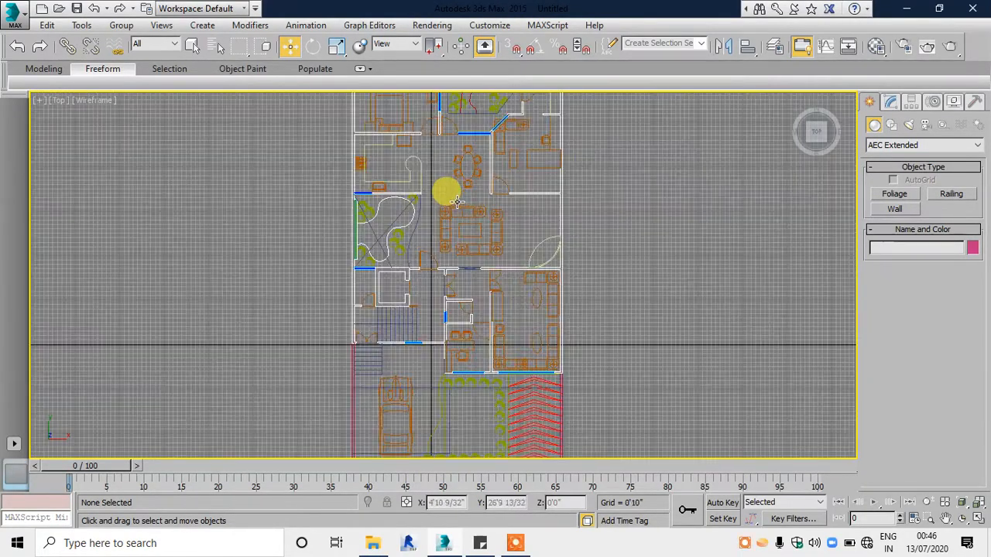
key("alt+w")
left_click(609, 353)
key("alt+w")
scroll(410, 296, "down", 5)
middle_click_drag(531, 312, 496, 318)
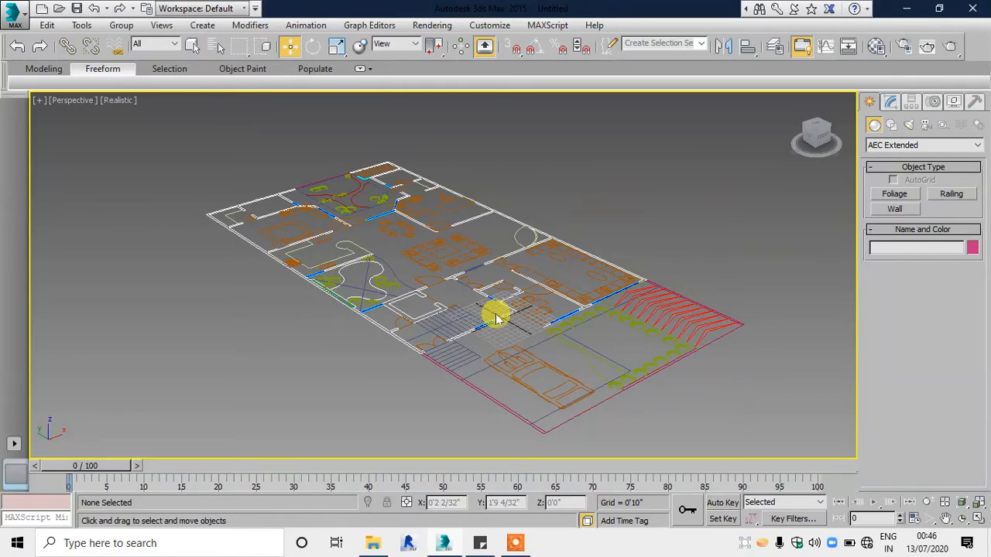
key("alt+w")
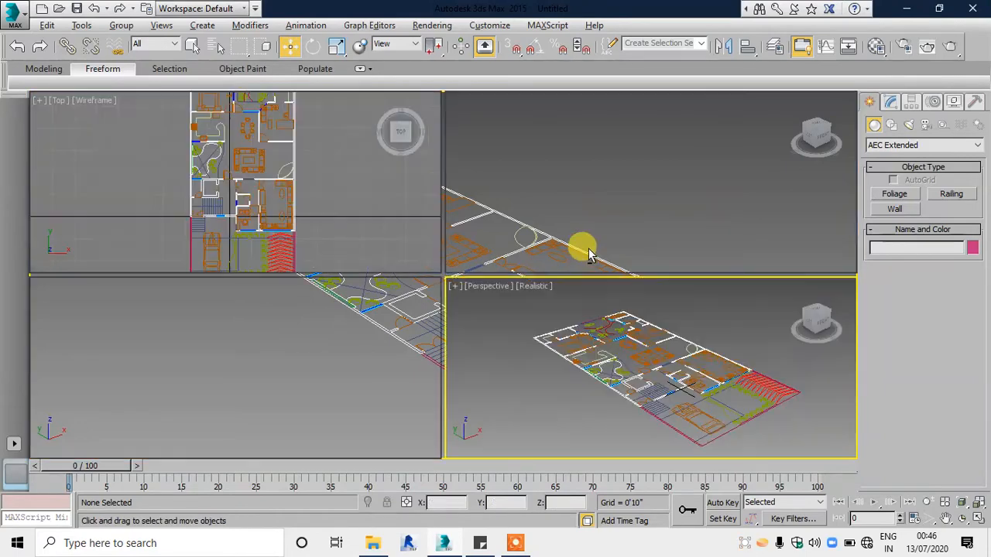
left_click(387, 227)
key("alt+w")
scroll(408, 133, "up", 5)
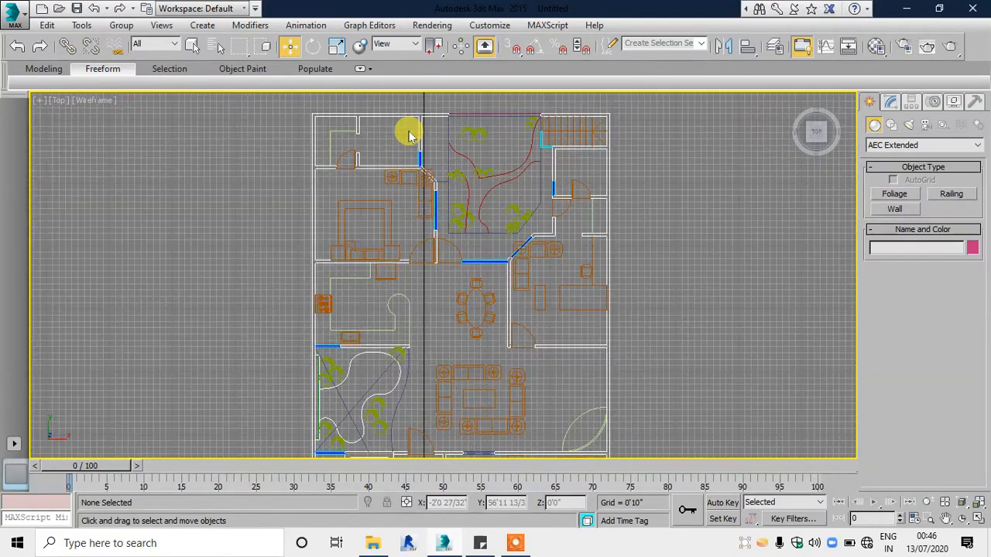
scroll(413, 173, "down", 4)
middle_click_drag(426, 195, 436, 158)
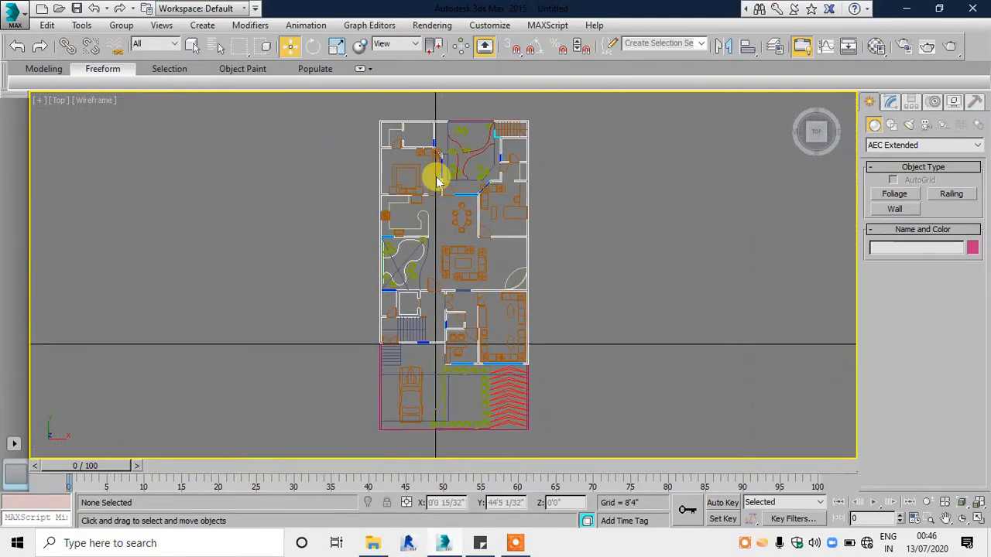
middle_click_drag(426, 237, 416, 251)
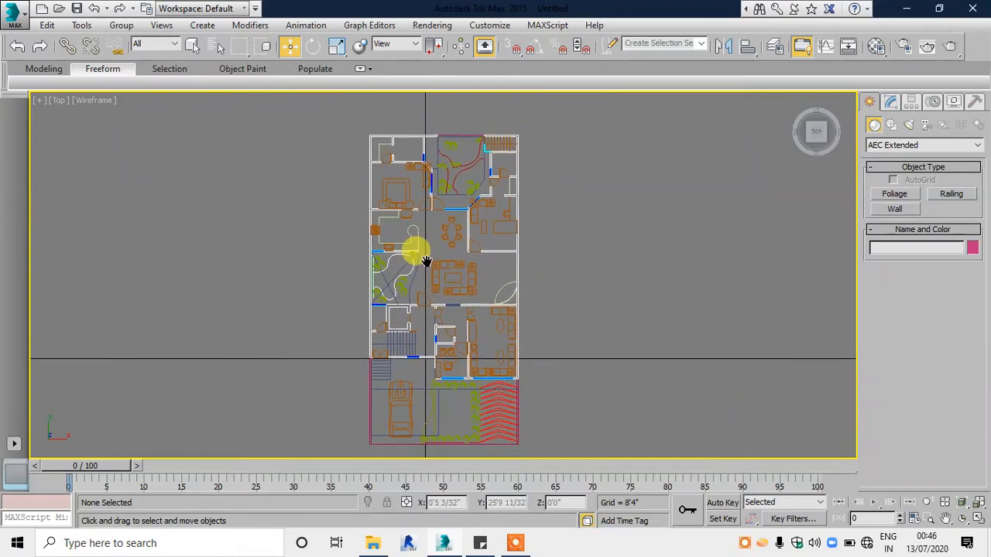
Step: Check the display unit scale and the system unit scale in the units setup, keeping the existing settings
left_click(489, 25)
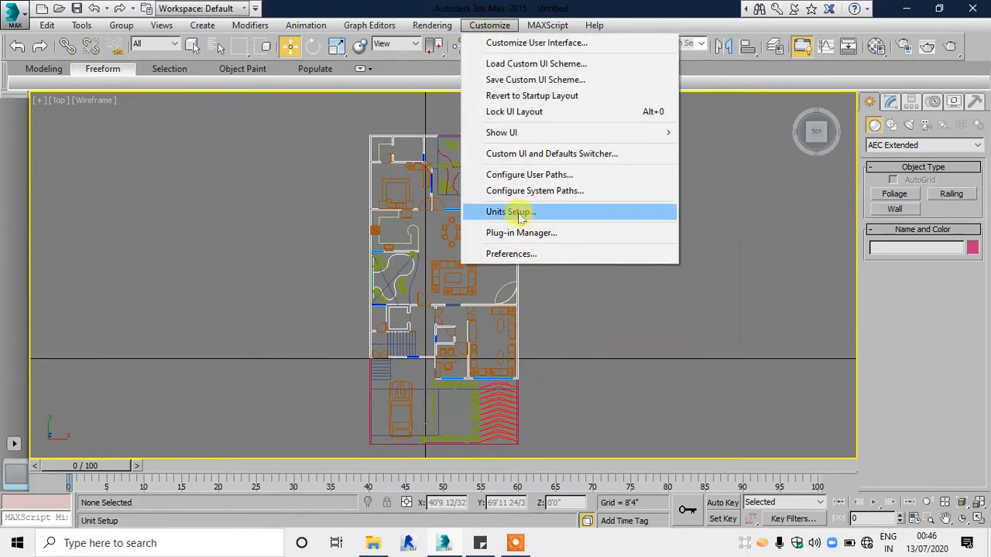
left_click(541, 214)
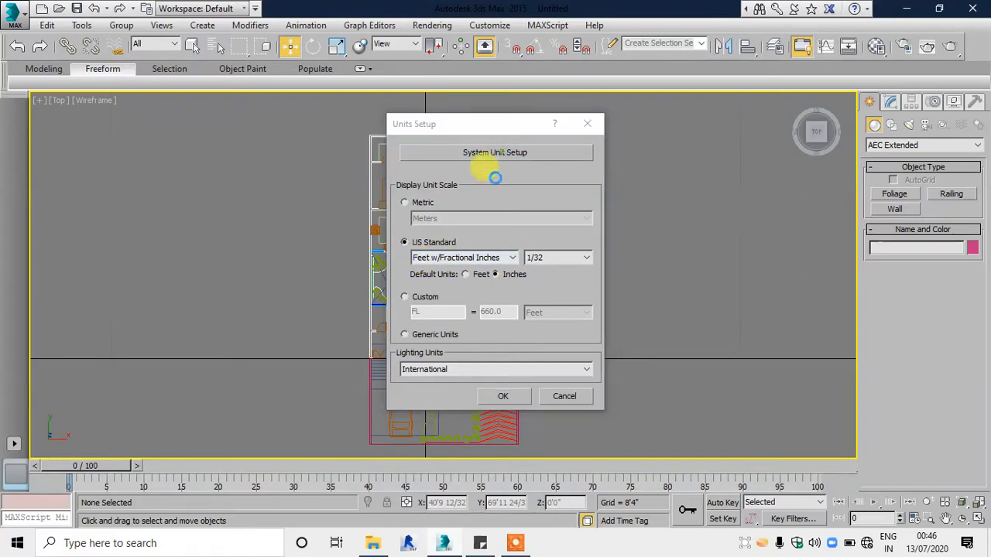
left_click(484, 154)
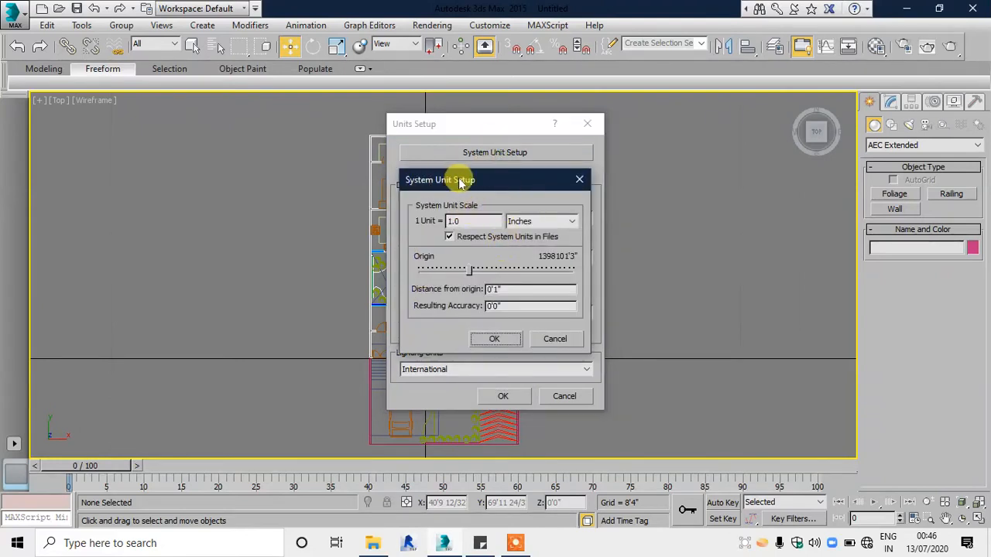
left_click(573, 182)
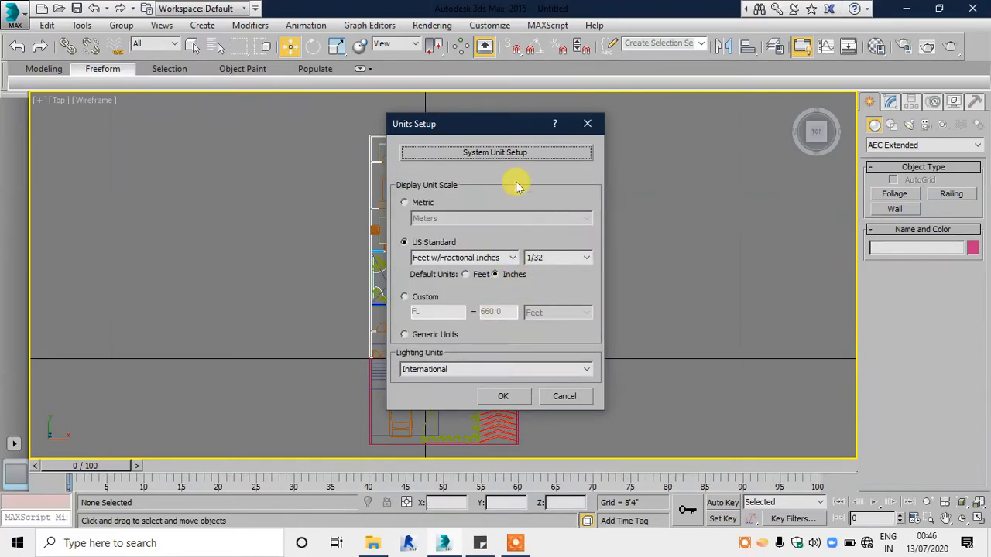
left_click(514, 152)
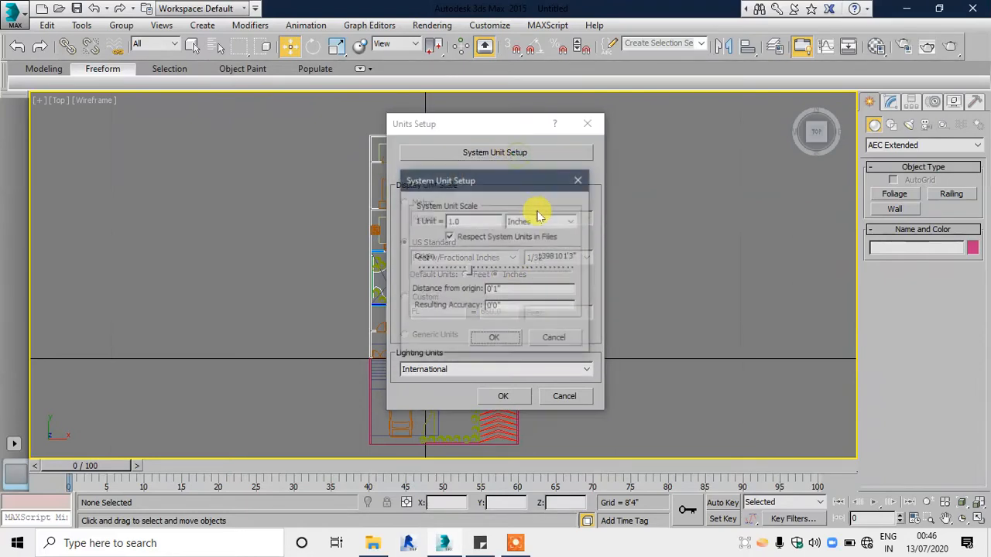
left_click(577, 181)
left_click(503, 397)
Step: Open the grid and snap settings to choose the snap types
scroll(485, 220, "up", 5)
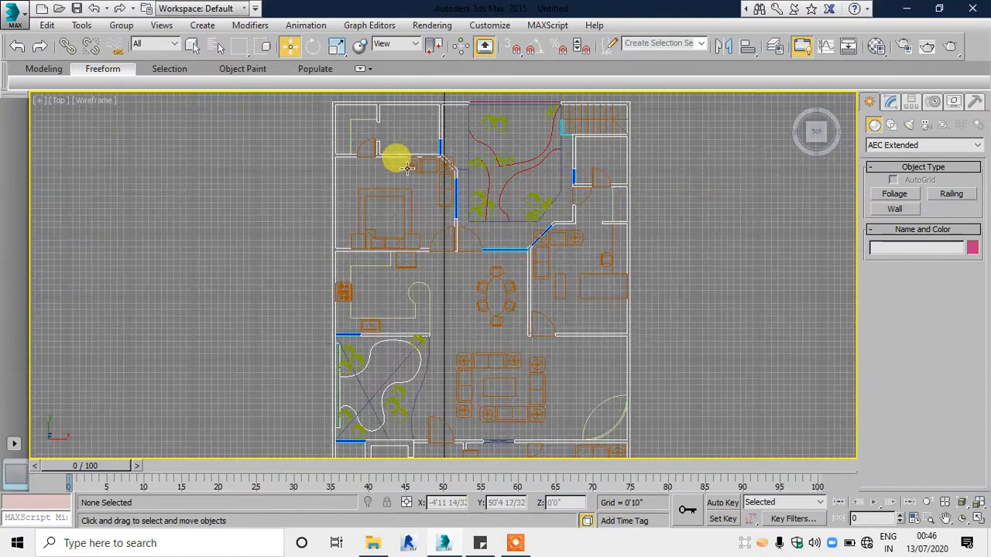
scroll(394, 155, "down", 1)
scroll(416, 184, "up", 2)
scroll(433, 204, "down", 2)
middle_click_drag(522, 180, 449, 137)
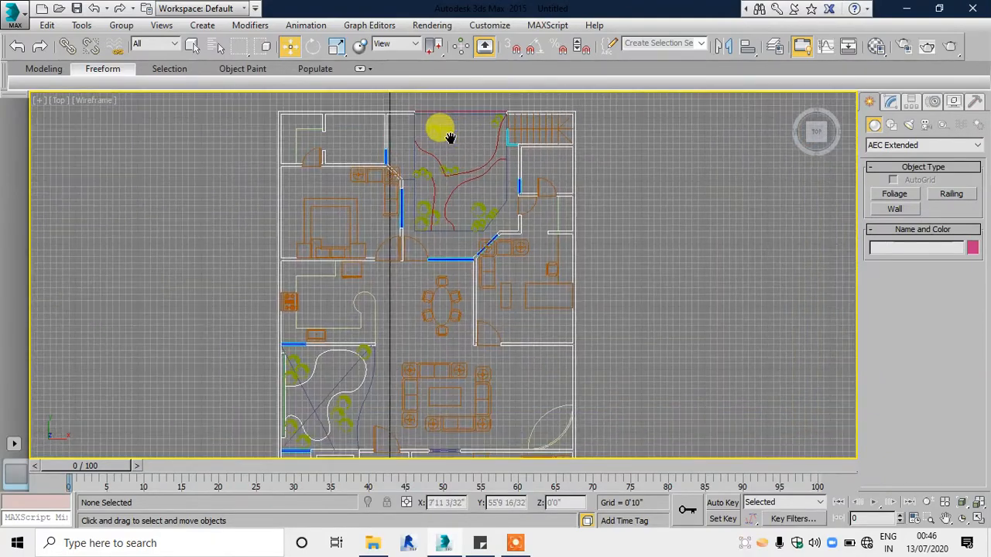
right_click(517, 48)
left_click_drag(488, 170, 512, 156)
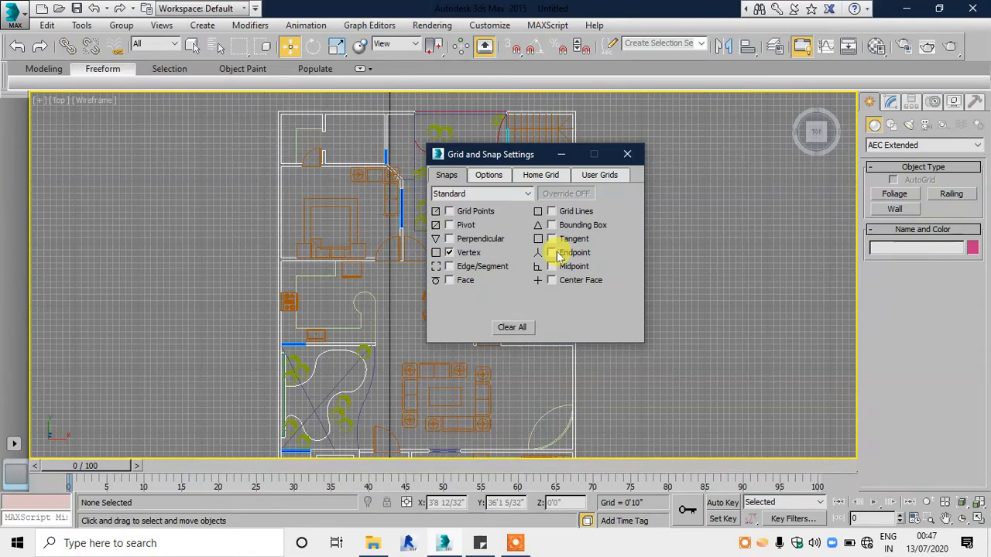
left_click(568, 209)
left_click(566, 224)
left_click(564, 252)
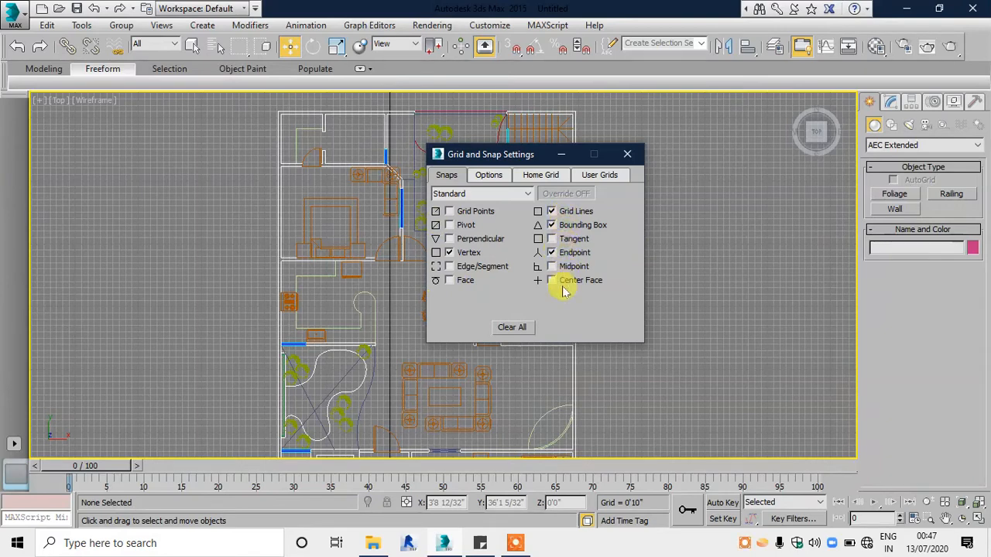
left_click(564, 284)
left_click(462, 211)
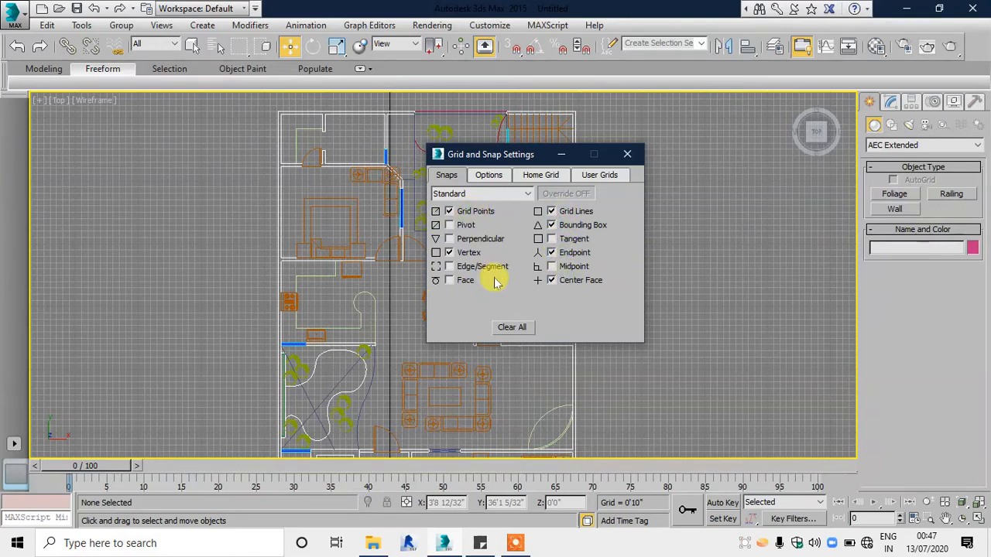
left_click(462, 211)
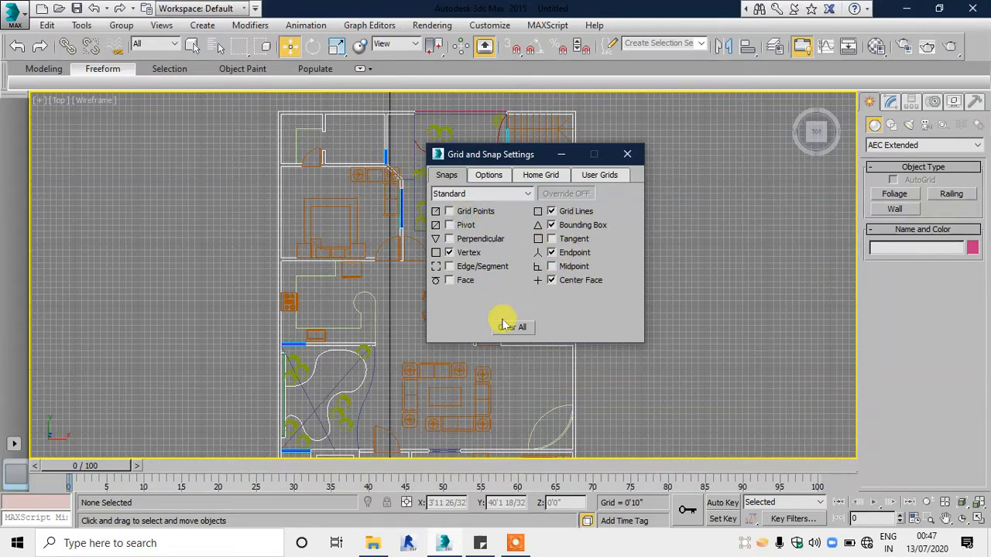
Step: Clear all snap types, enable only Vertex snapping, and close the grid and snap settings
left_click(522, 328)
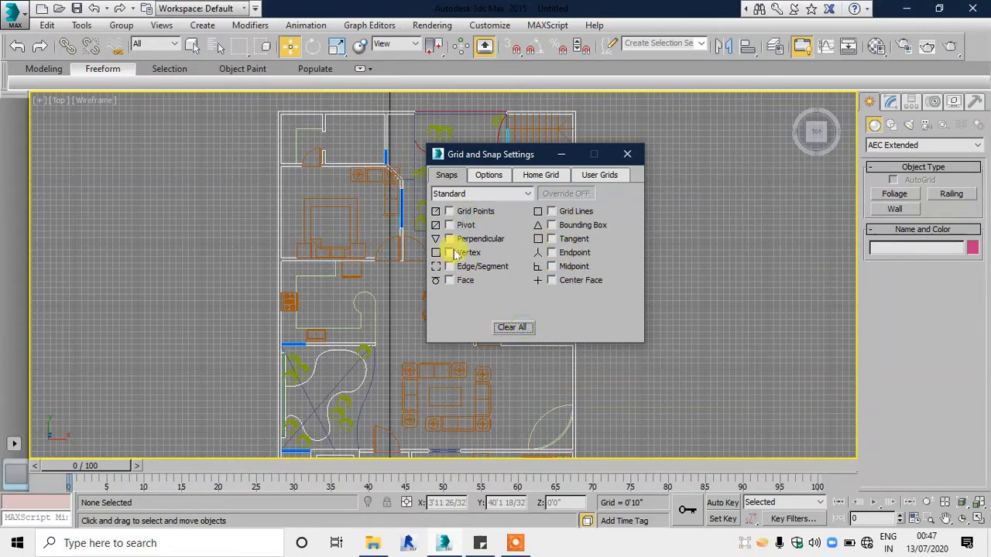
left_click(448, 253)
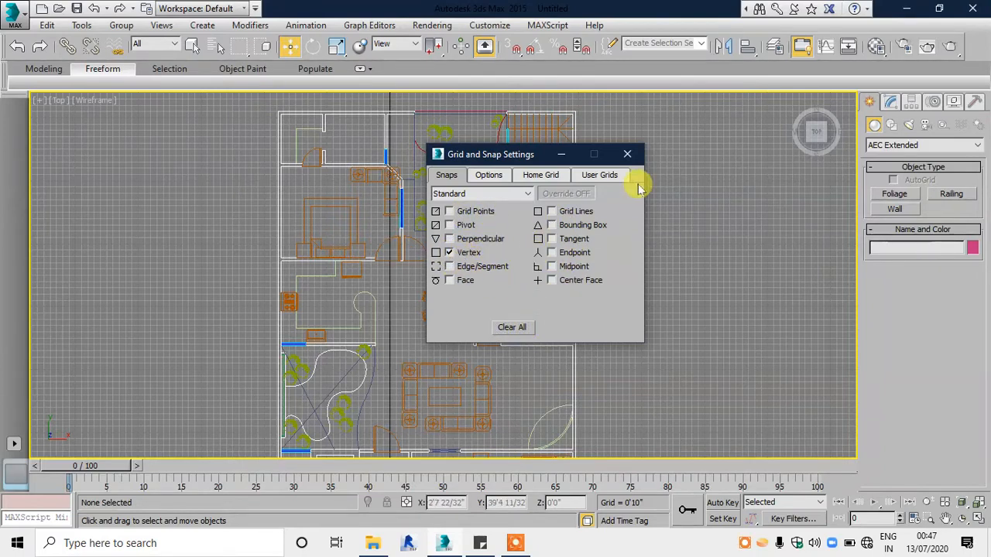
left_click(627, 154)
Step: Switch to Notepad with a new blank document, found through the Windows search
scroll(380, 194, "up", 5)
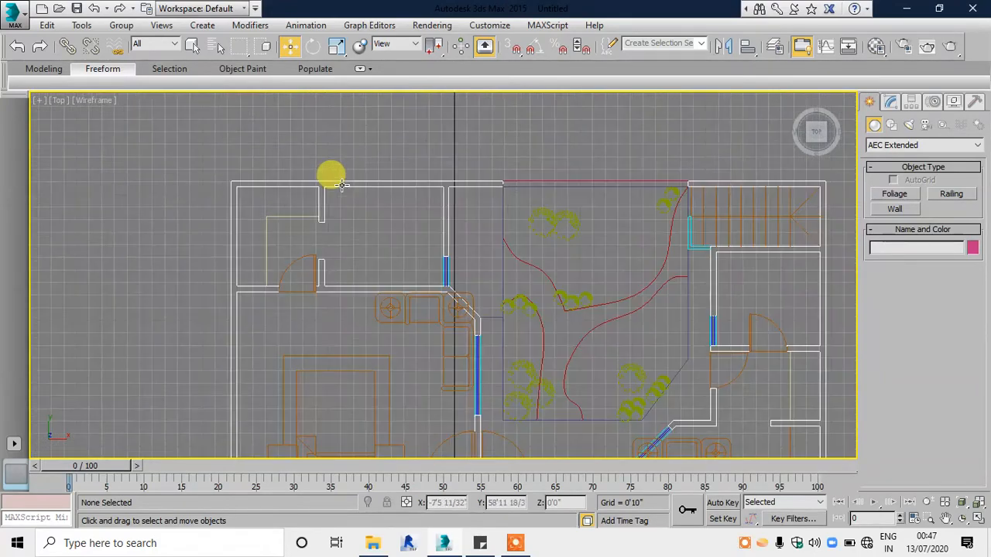
middle_click_drag(349, 184, 342, 164)
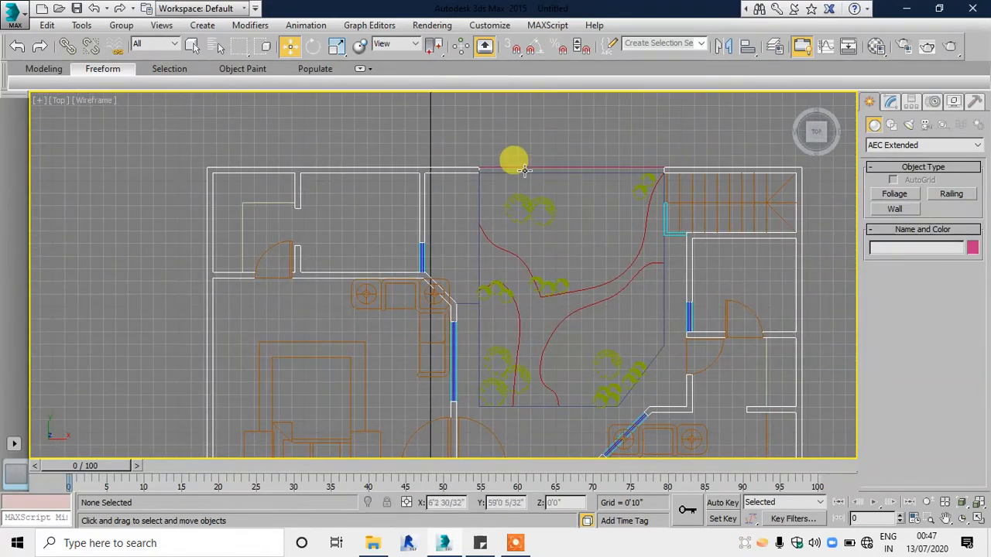
left_click(188, 543)
type("NO")
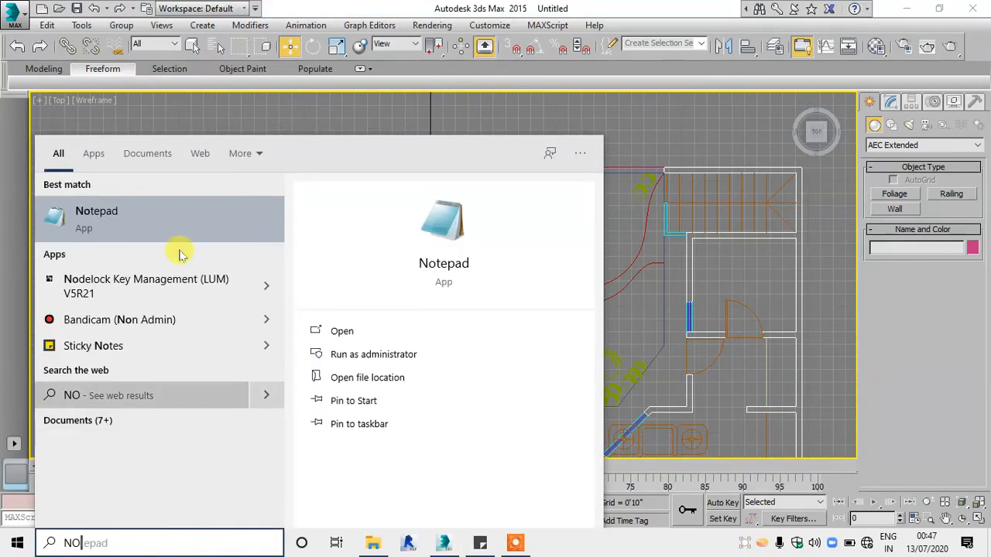
left_click(164, 232)
left_click_drag(327, 100, 350, 116)
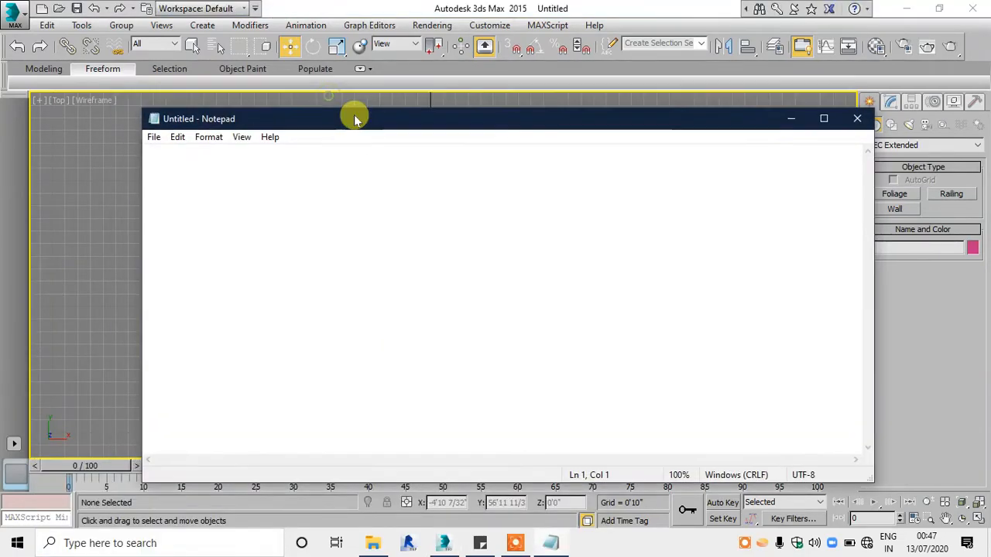
Step: Write the note "SNAP- ON/OFF PRESS (S)" in large text and minimize Notepad to return to the floor plan
scroll(189, 163, "up", 9, "ctrl")
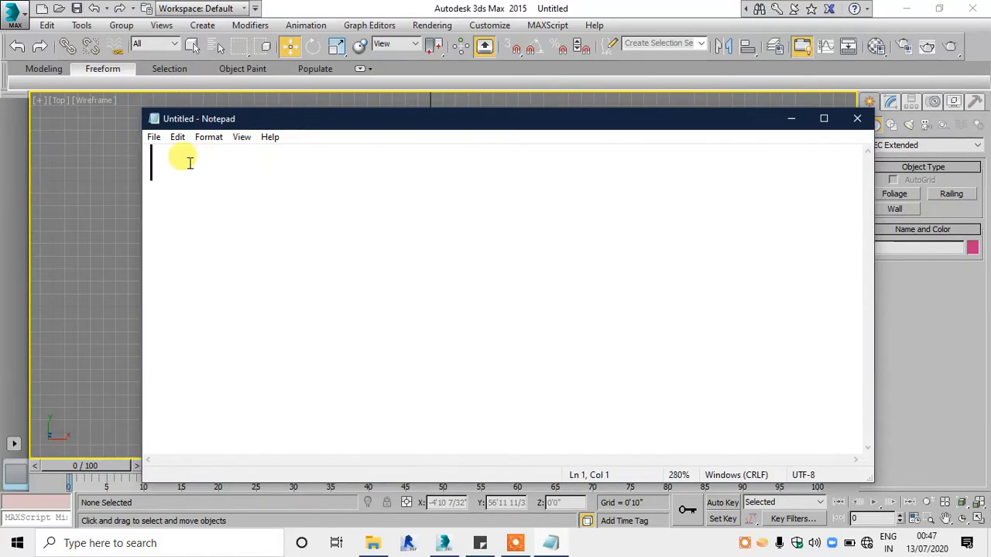
scroll(189, 162, "up", 5, "ctrl")
type("SNAP")
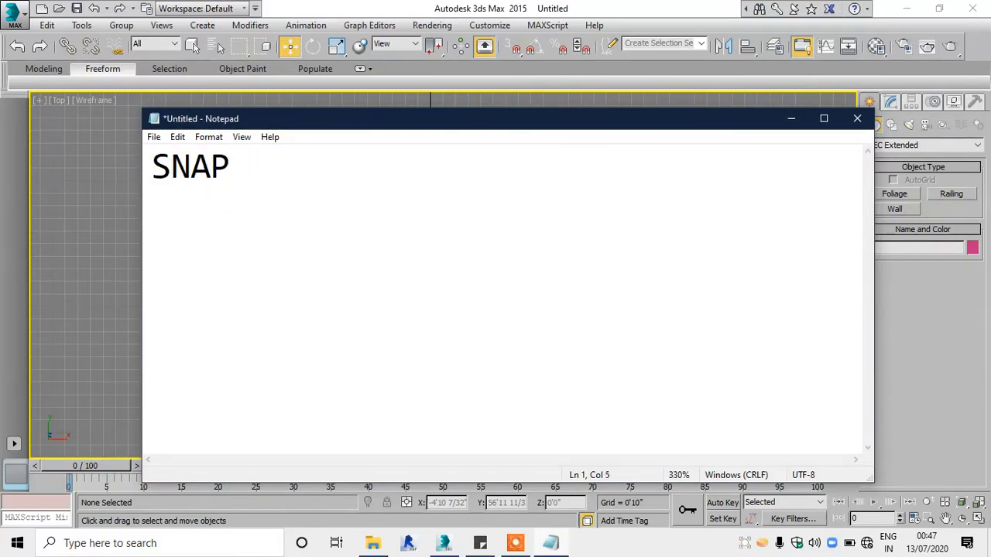
type("-")
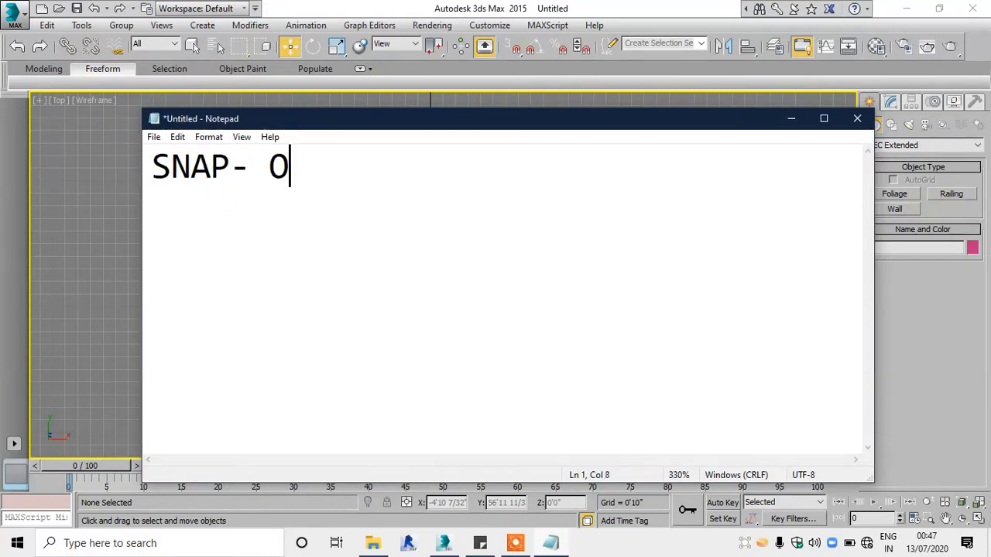
type(" ON/O")
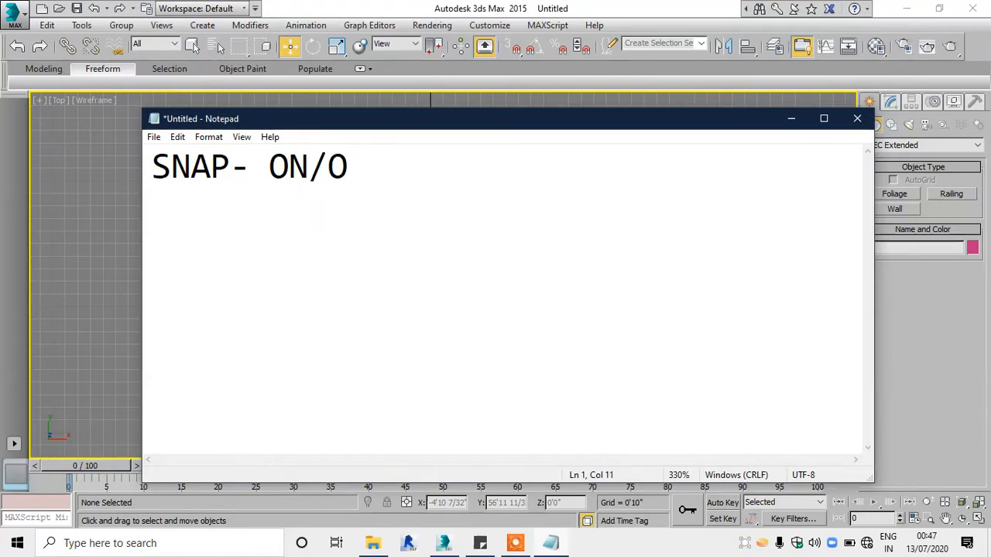
type("FF P")
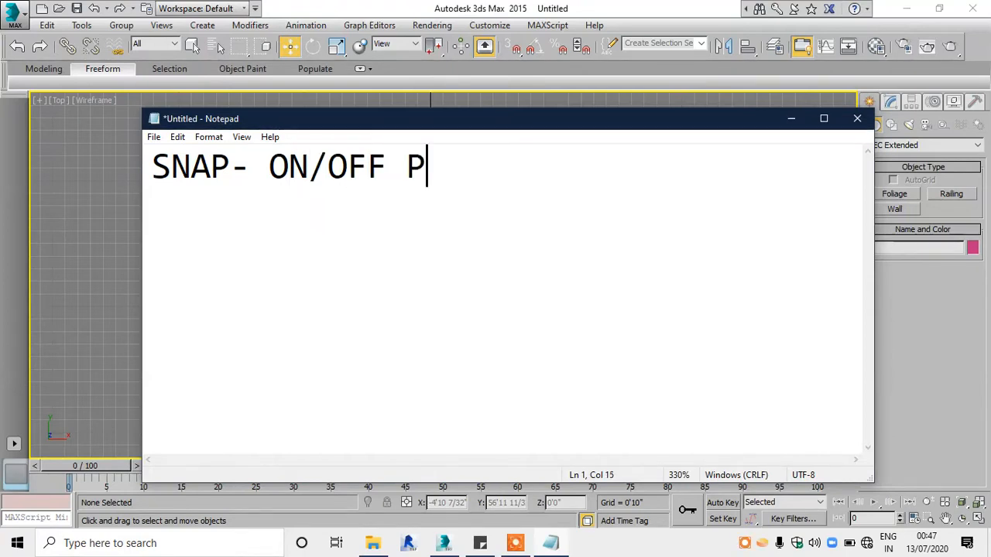
type("RESS S")
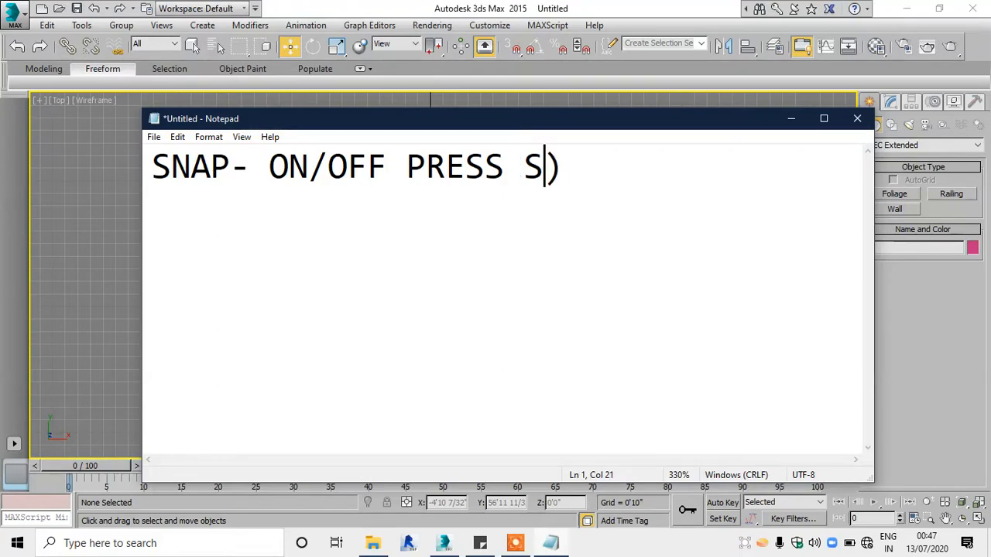
type("(")
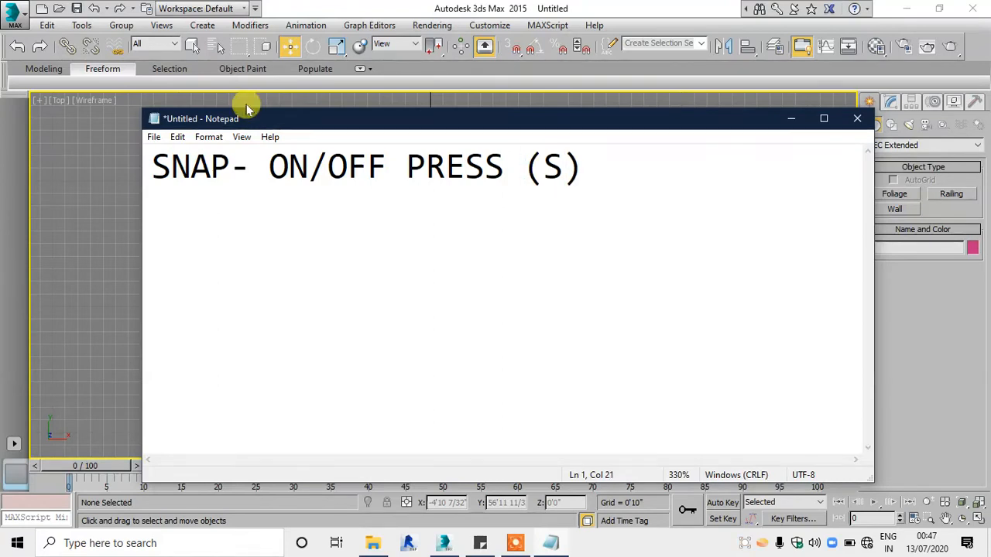
left_click(679, 244)
left_click(791, 118)
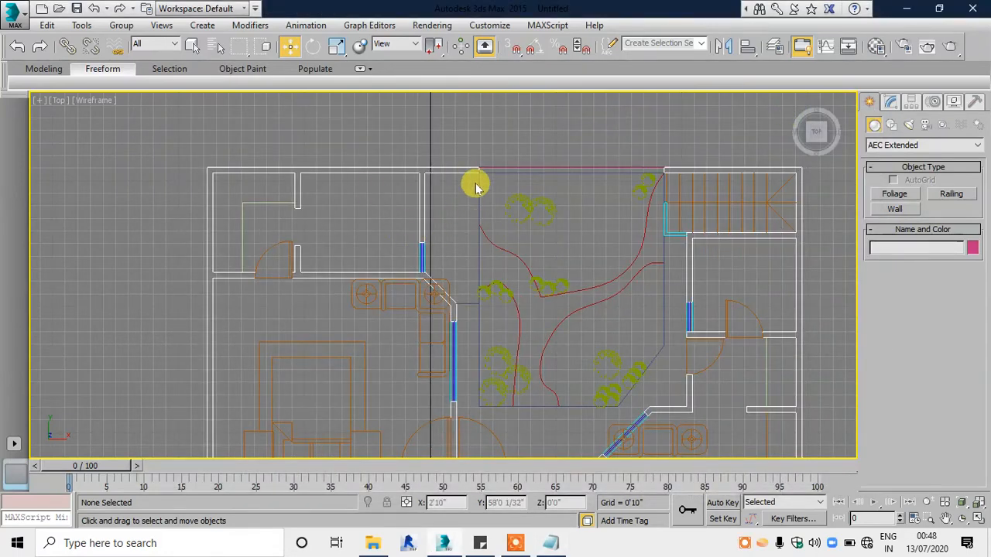
Step: Turn on 3D snapping and set the geometry creation category to Standard Primitives
left_click(514, 51)
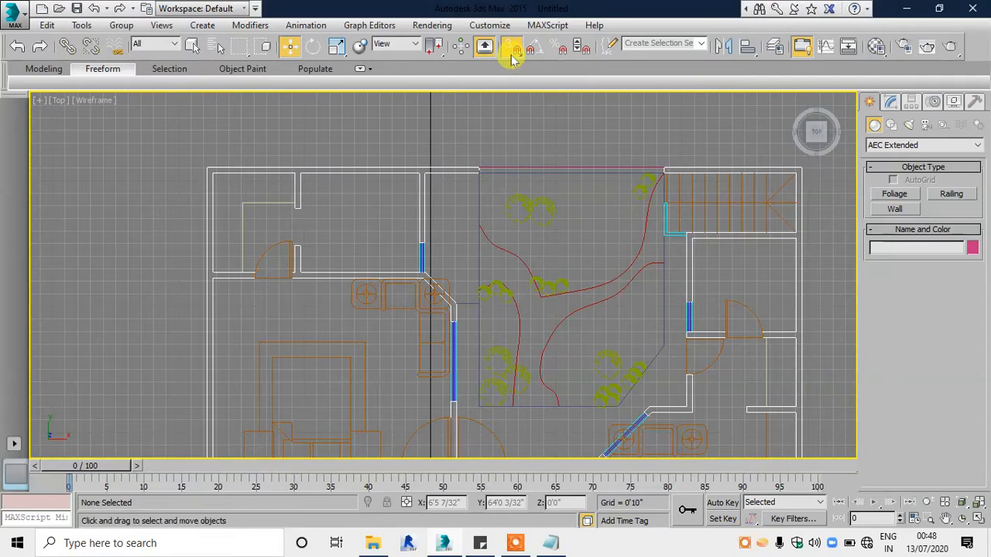
scroll(380, 161, "down", 3)
scroll(433, 209, "up", 1)
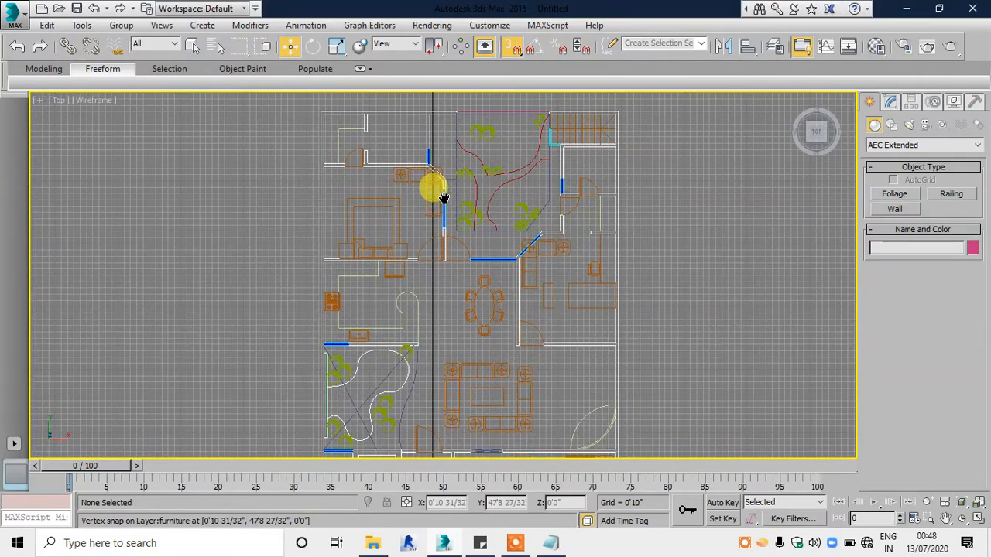
middle_click_drag(443, 198, 438, 237)
left_click(915, 145)
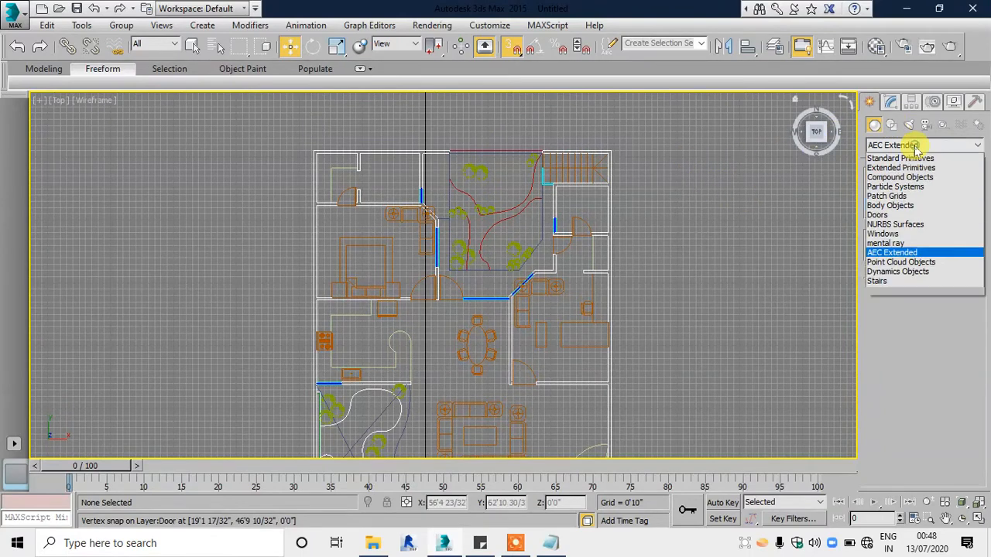
left_click(878, 158)
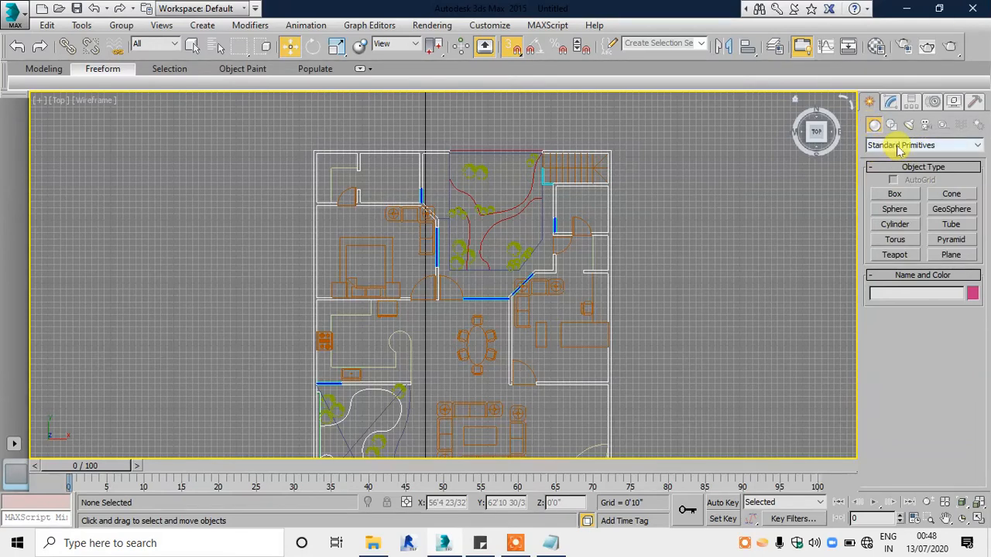
Step: Start an AEC Extended Wall with a width of 0'4 16/32", a height of 12'0" and left justification
left_click(929, 143)
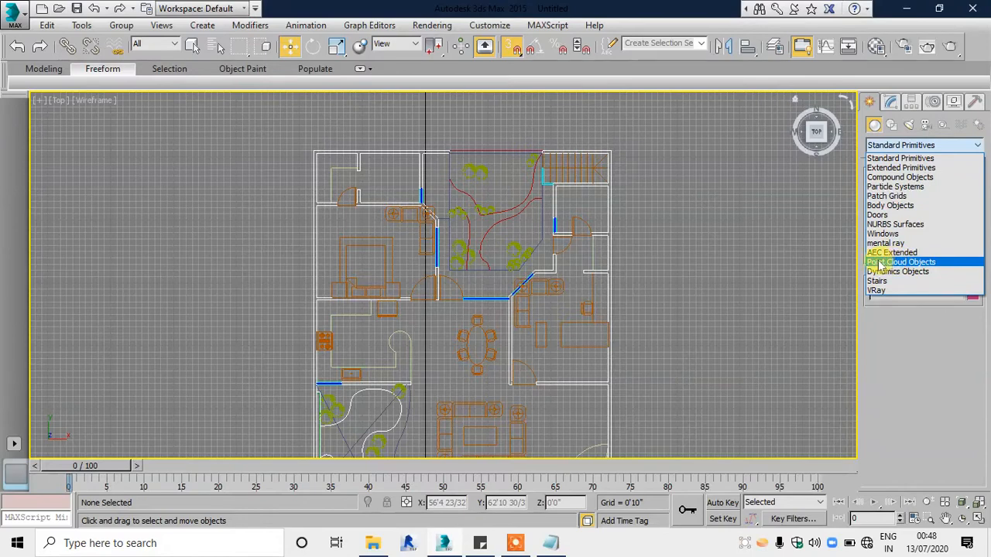
left_click(915, 253)
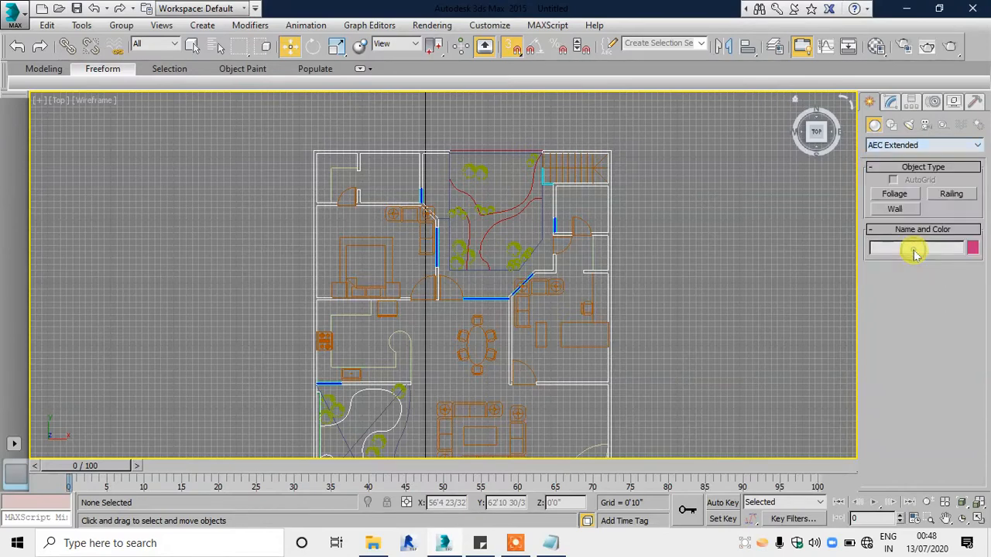
left_click(890, 210)
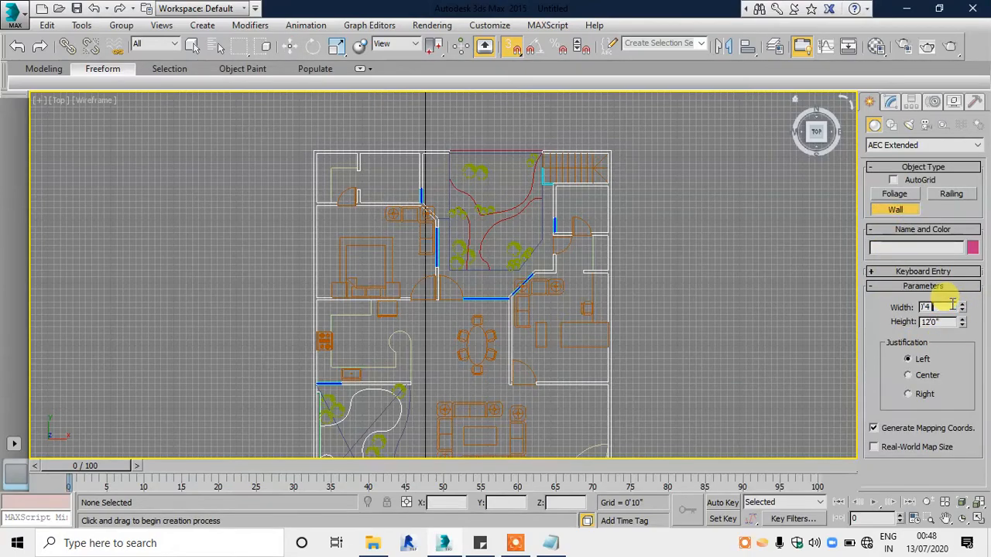
scroll(391, 143, "up", 5)
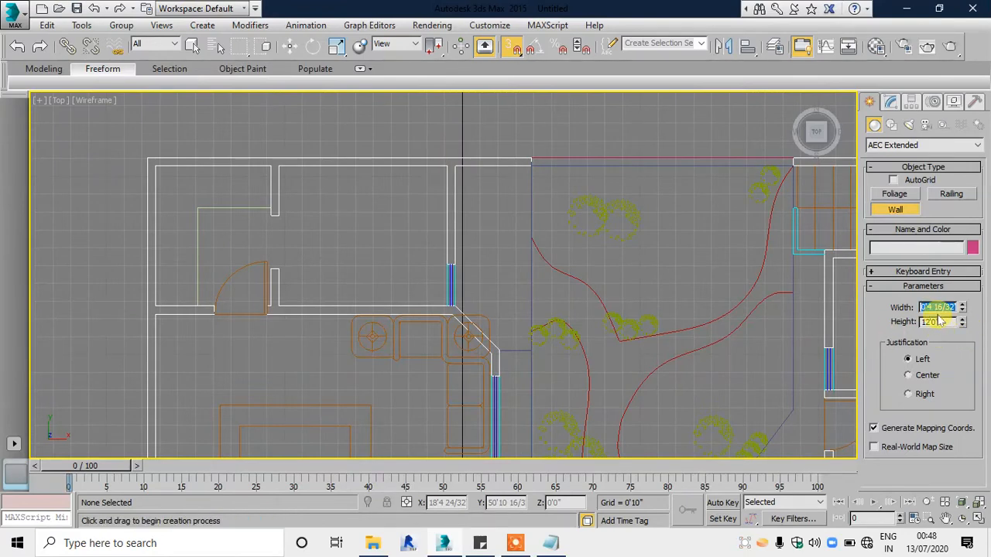
key("Tab")
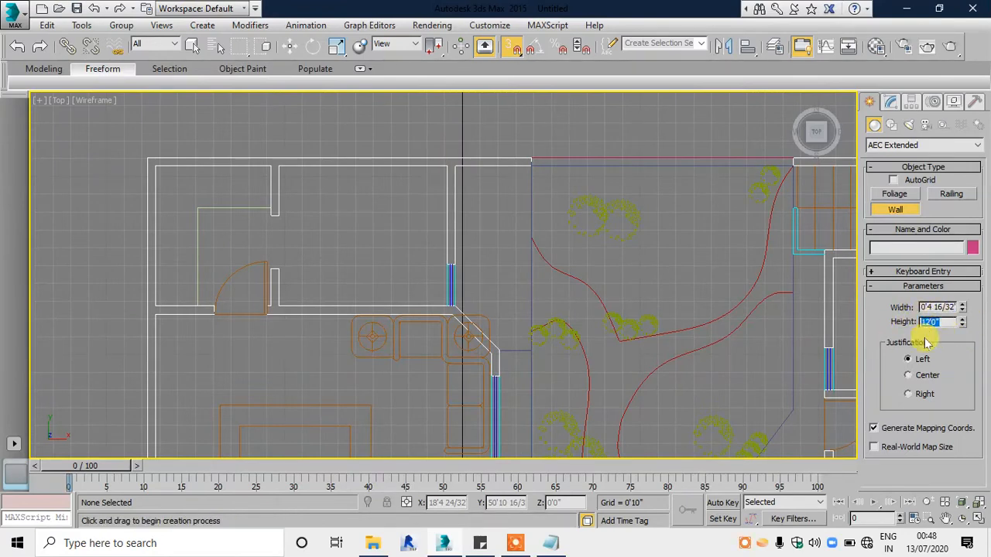
left_click(939, 319)
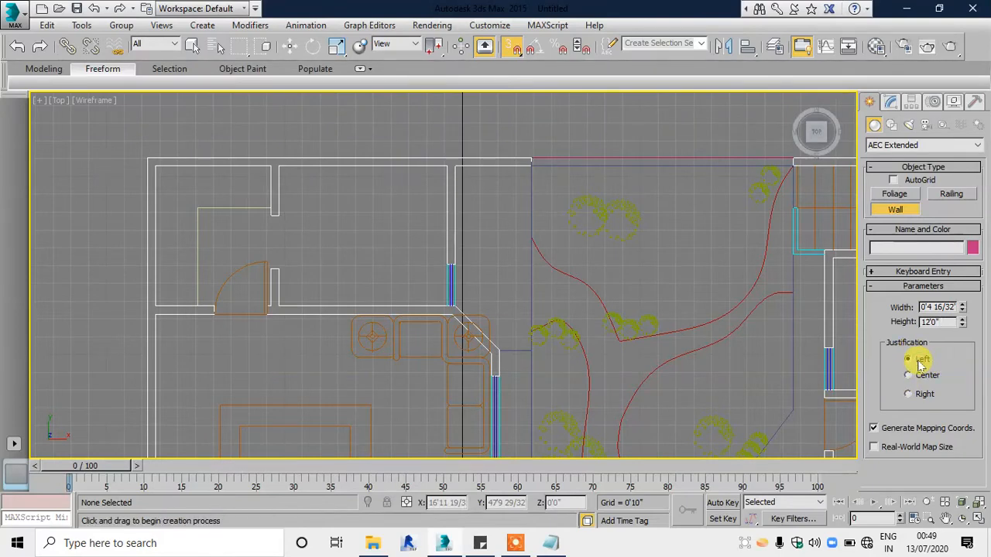
scroll(135, 159, "up", 5)
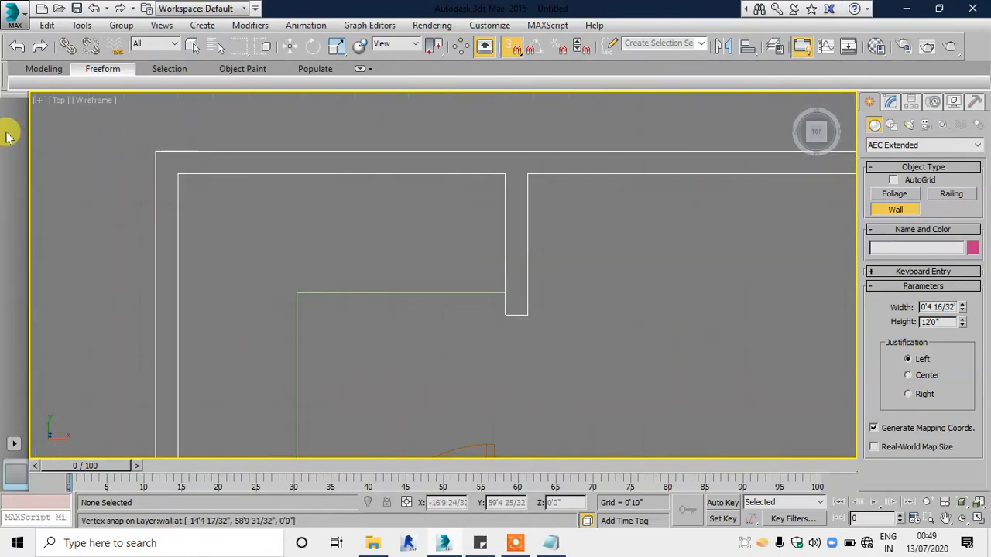
left_click(178, 175)
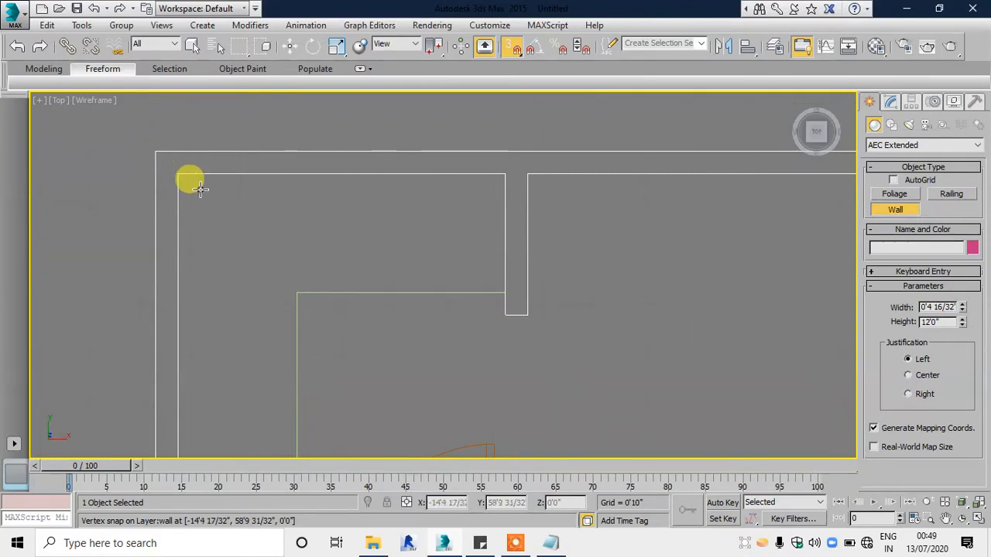
right_click(377, 210)
Step: Draw a wall along the plan's upper outer edge, from the upper-left outer corner to the outer corner beside the small staircase
left_click(154, 156)
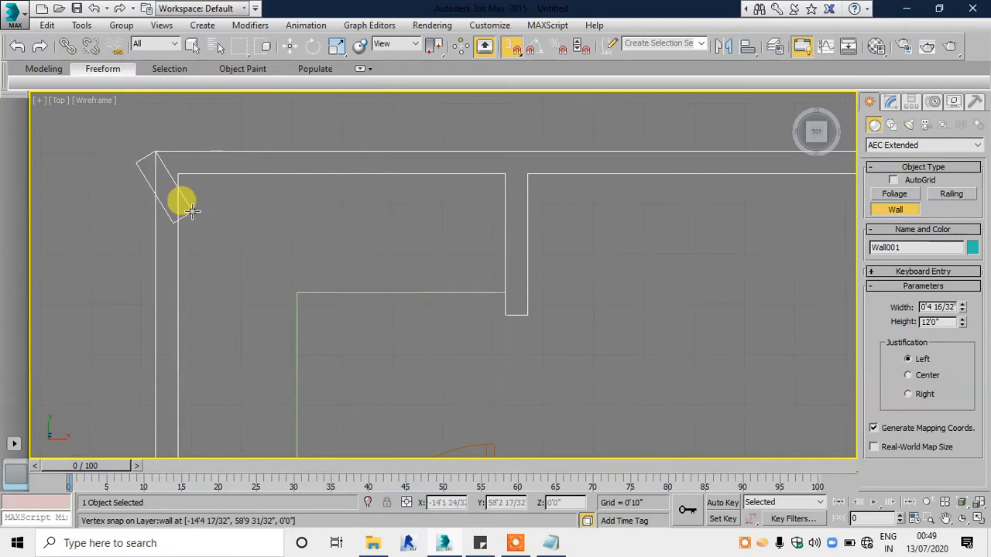
scroll(177, 198, "down", 5)
scroll(759, 170, "up", 6)
middle_click_drag(721, 237, 610, 186)
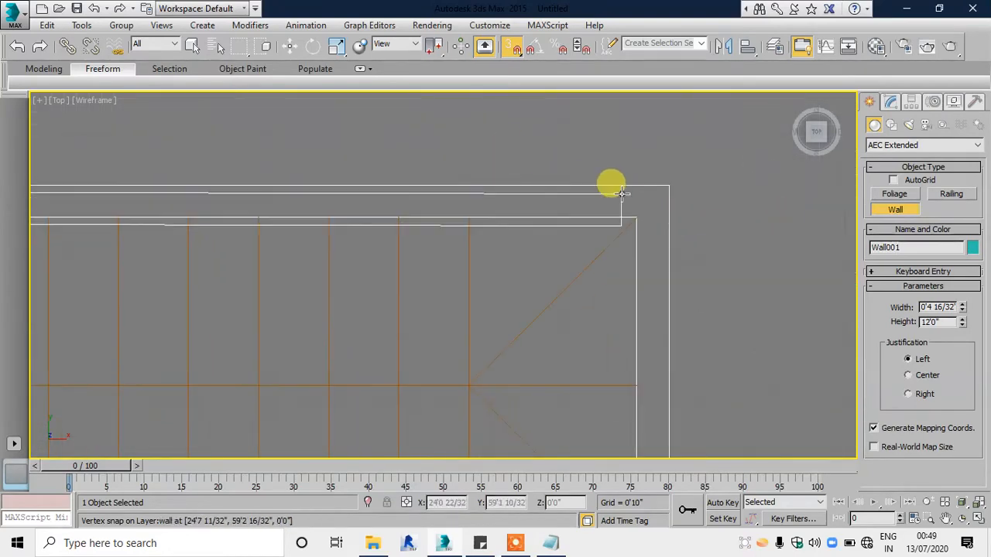
left_click(657, 185)
right_click(628, 267)
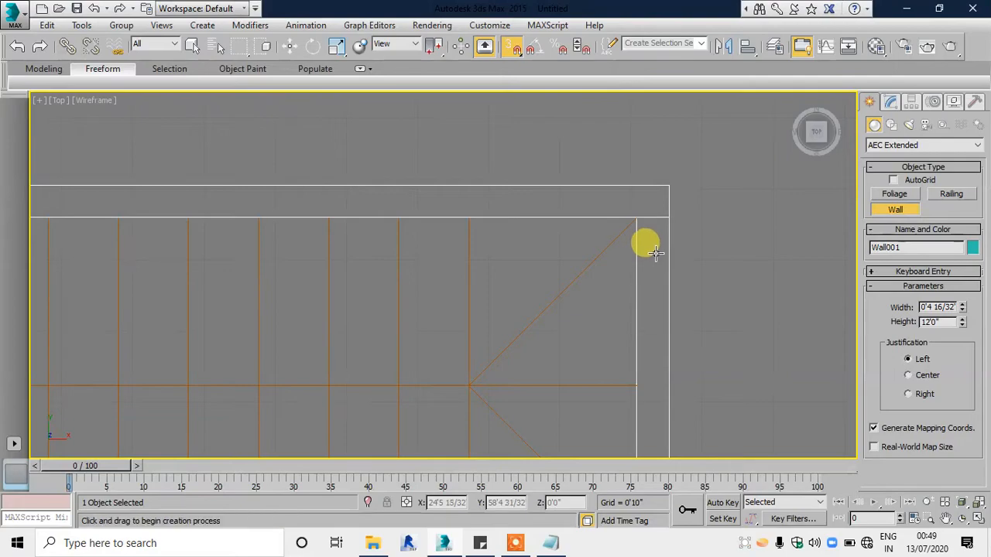
Step: Draw a wall down the plan's right outer edge, from the staircase corner to the outer corner above the red chevron paving
scroll(580, 252, "down", 5)
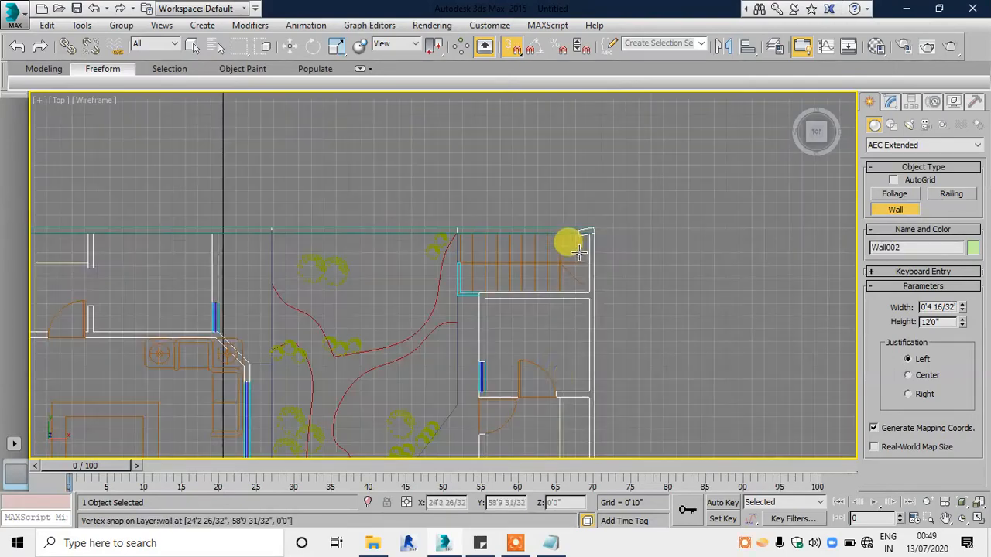
middle_click_drag(580, 347, 578, 104)
middle_click_drag(572, 371, 562, 48)
middle_click_drag(555, 333, 543, 110)
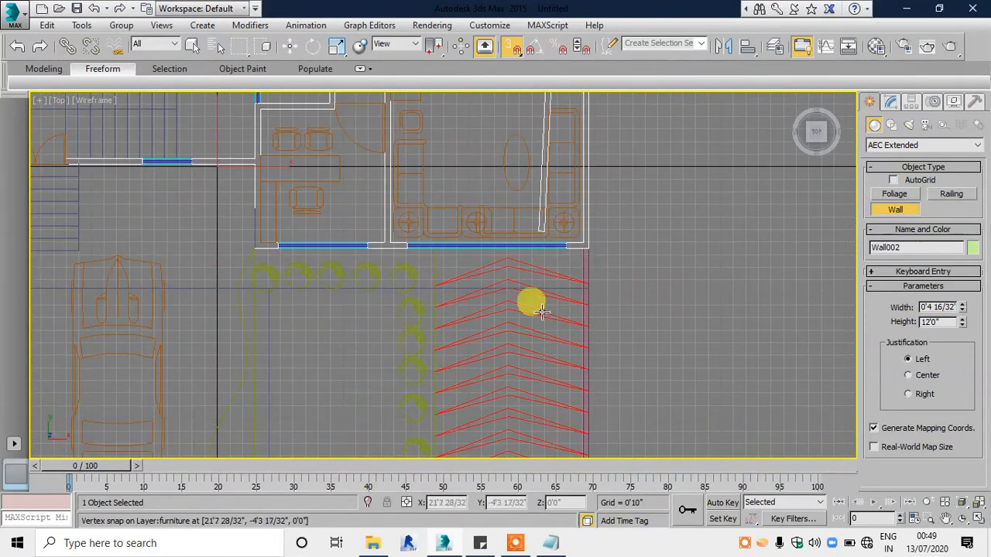
scroll(577, 239, "up", 7)
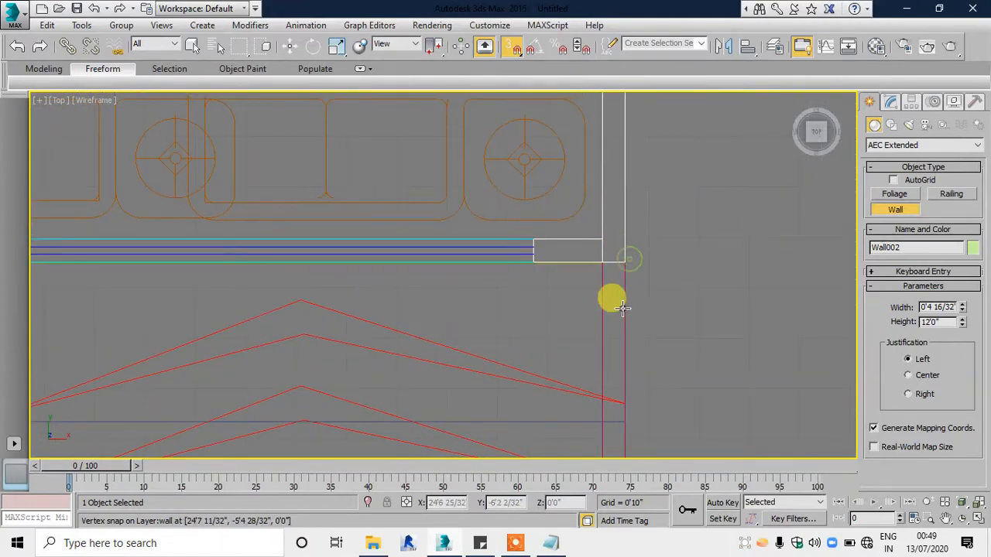
left_click(599, 270)
Step: Draw a wall along the house's front windows, from the corner above the chevron paving to the office's left outer corner
middle_click_drag(269, 272, 790, 288)
middle_click_drag(411, 284, 44, 300)
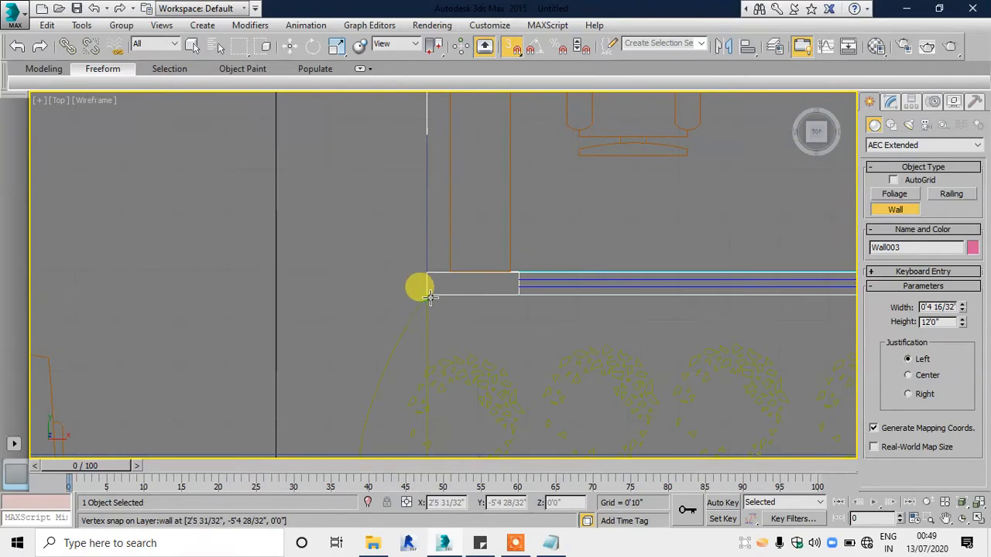
left_click(431, 267)
Step: Draw a short wall up the office's left side, from its lower outer corner to the junction with the porch wall
scroll(410, 333, "down", 7)
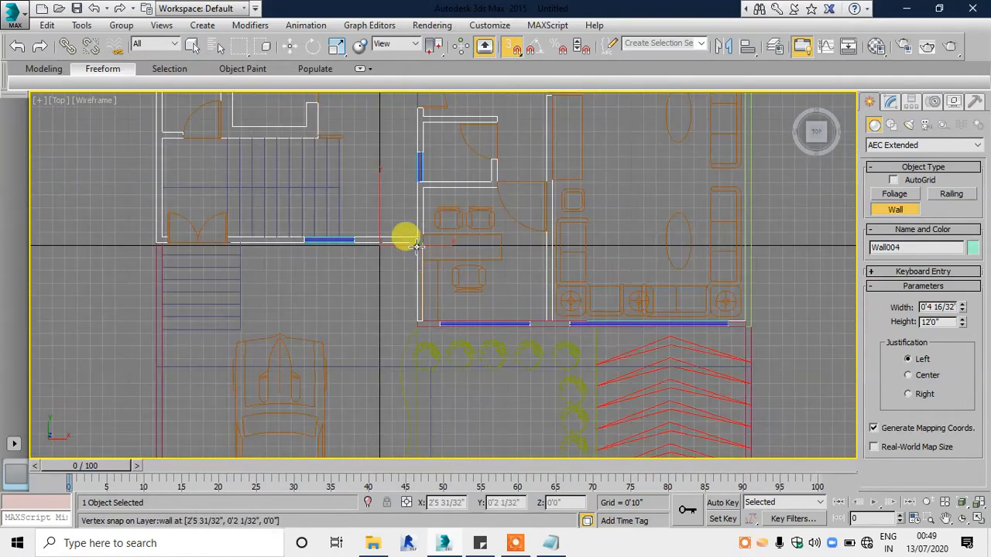
middle_click_drag(416, 245, 510, 322)
scroll(511, 320, "down", 3)
scroll(505, 316, "up", 4)
scroll(495, 323, "down", 2)
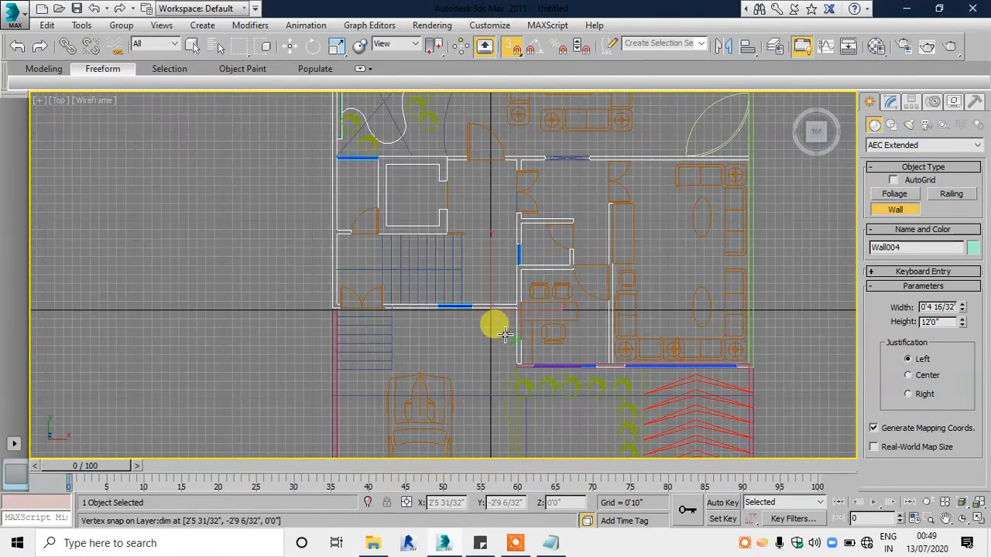
scroll(495, 323, "up", 6)
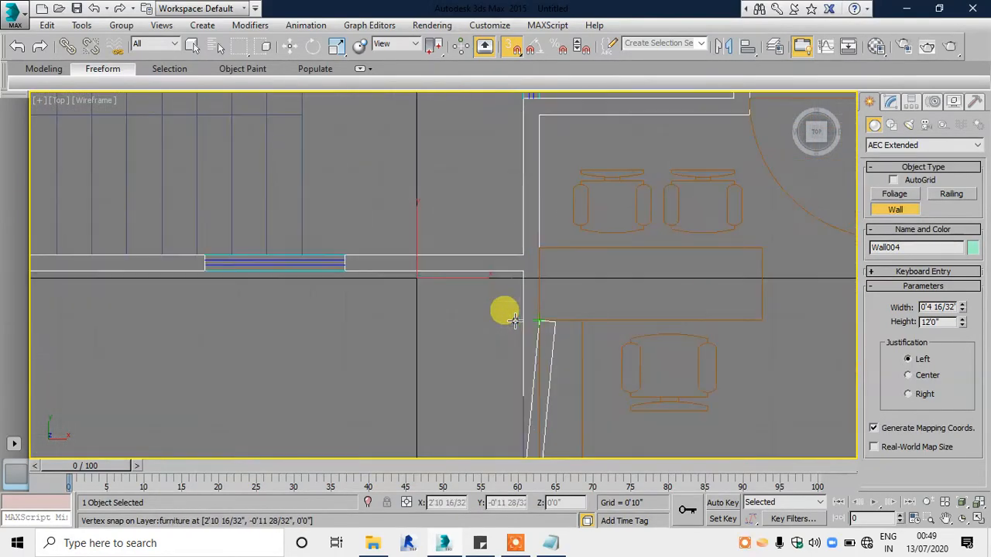
left_click(518, 276)
Step: Draw a wall along the porch front, from the office wall junction past the double door to the plan's left outer corner
scroll(309, 276, "down", 5)
middle_click_drag(247, 278, 520, 297)
scroll(408, 297, "up", 5)
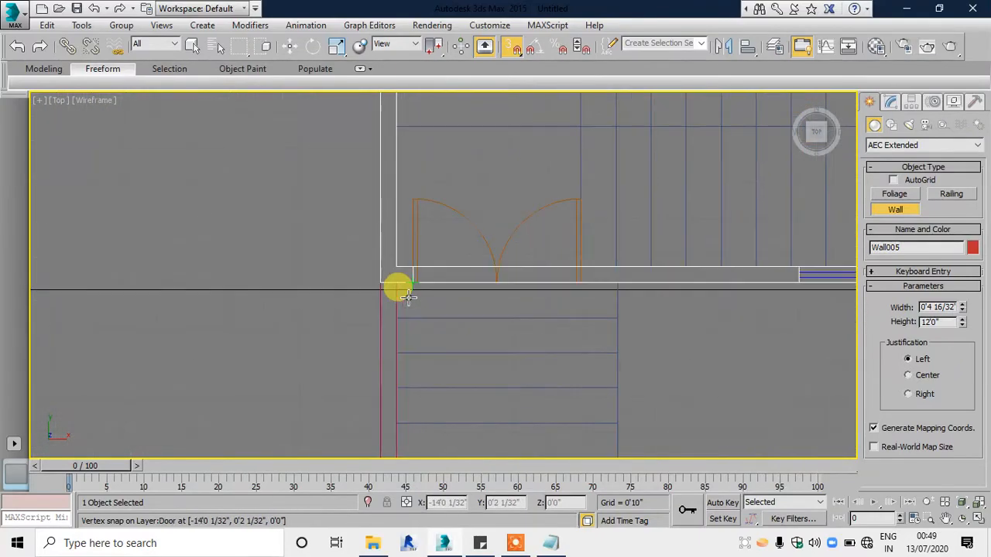
left_click(380, 269)
Step: Draw a wall up the plan's left outer edge, from the double-door corner to the upper-left end of the first wall
scroll(389, 252, "down", 3)
middle_click_drag(387, 252, 386, 475)
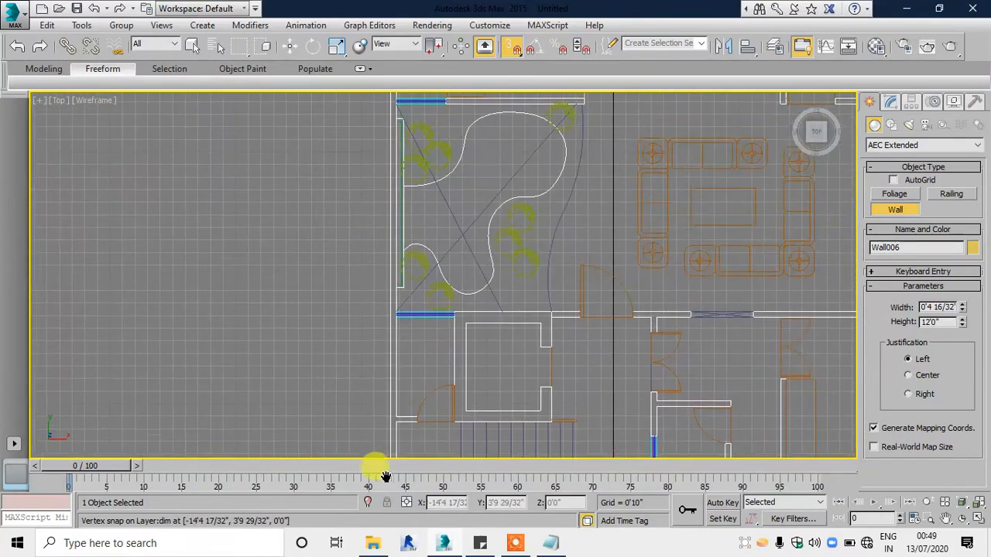
scroll(393, 136, "down", 1)
middle_click_drag(393, 136, 401, 267)
scroll(383, 290, "up", 5)
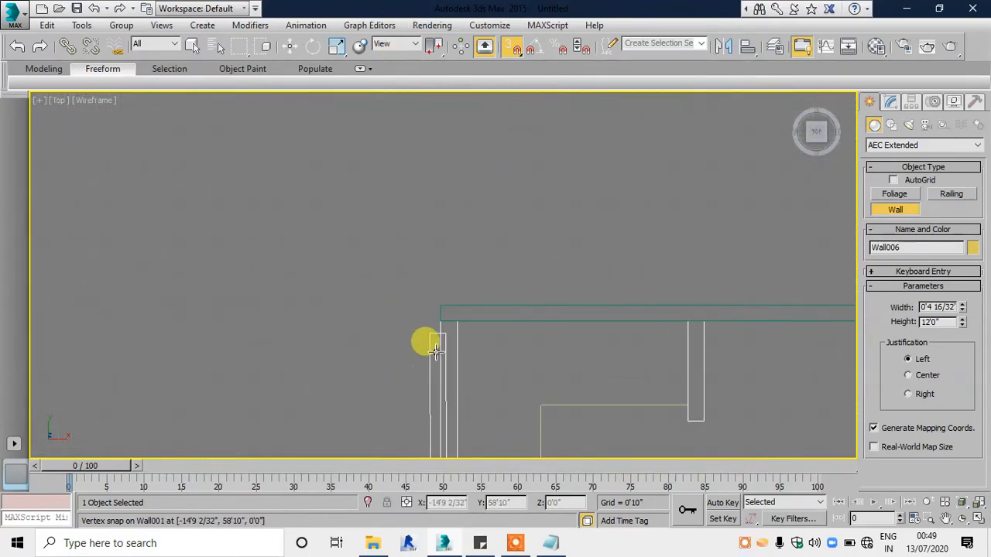
Step: Draw a boundary wall down the car porch's left side, from the inner corner below the double door to the plot's lower-left corner
scroll(374, 213, "down", 6)
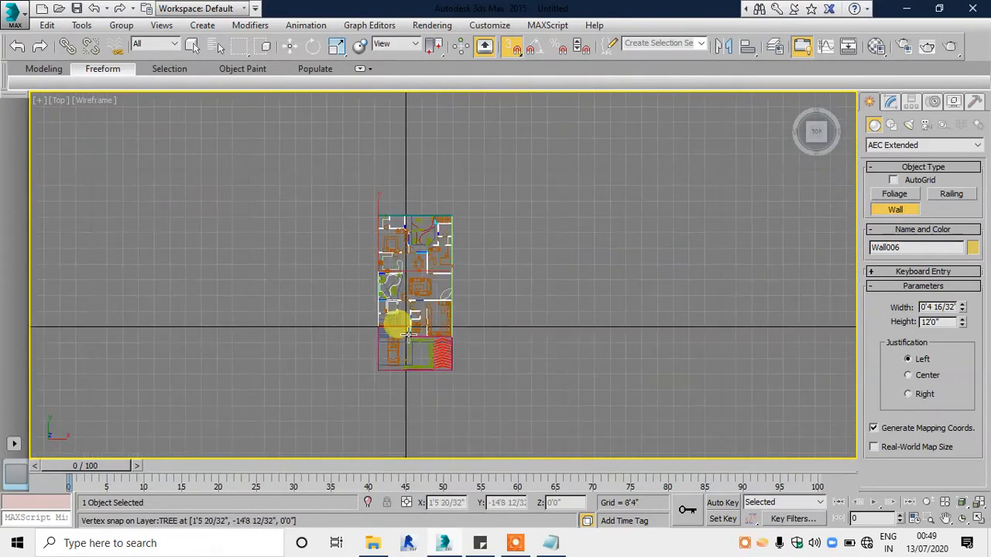
scroll(320, 227, "up", 6)
scroll(362, 327, "up", 2)
middle_click_drag(336, 341, 358, 232)
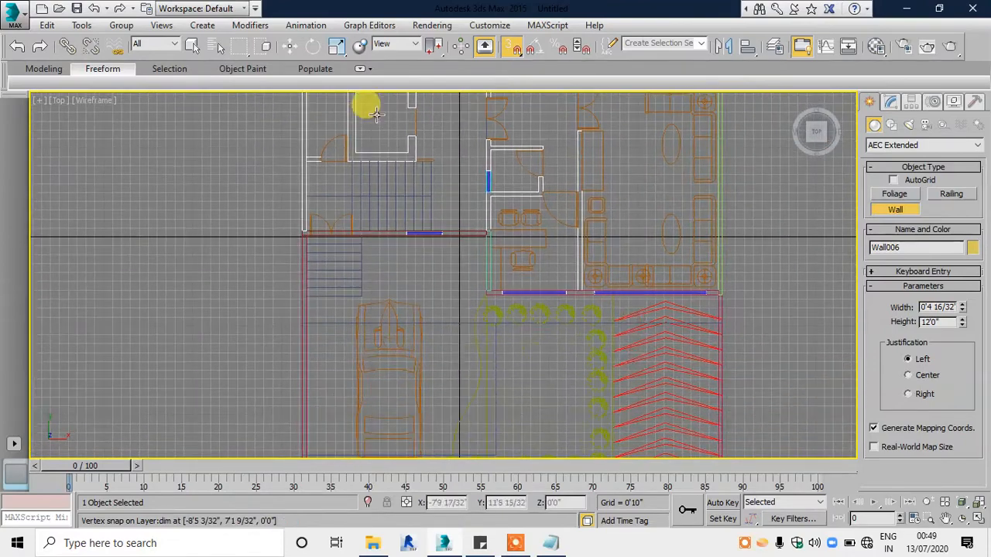
middle_click_drag(358, 313, 380, 276)
scroll(327, 215, "up", 4)
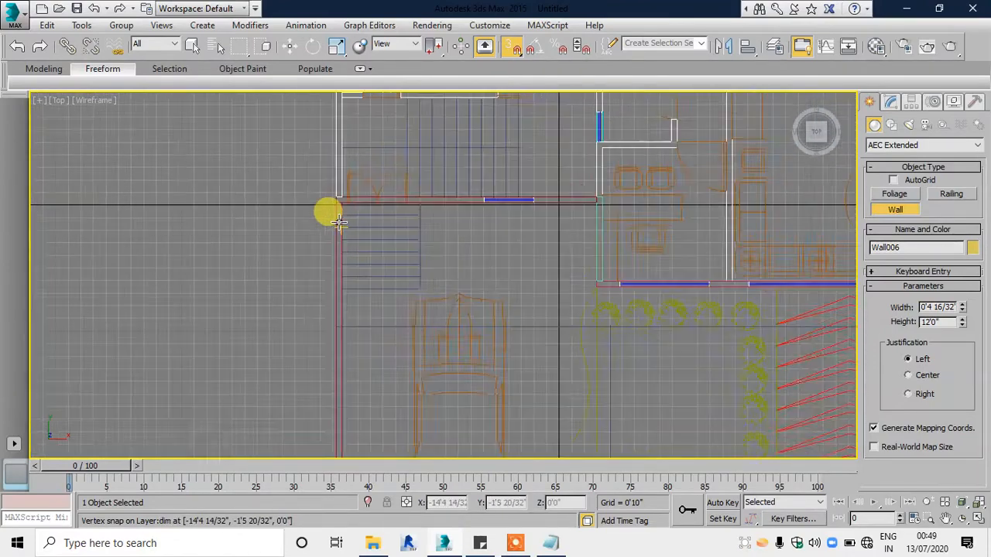
scroll(321, 140, "up", 4)
left_click(329, 130)
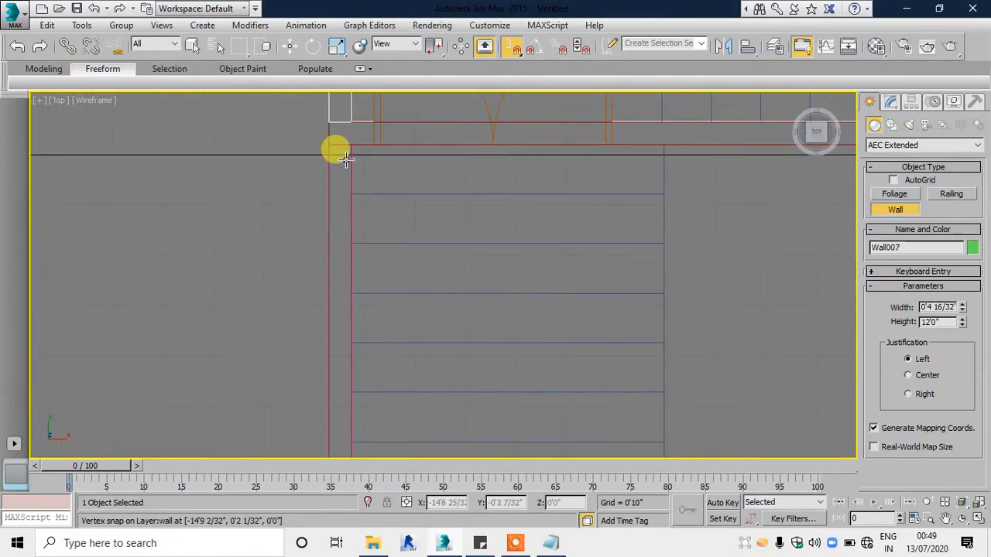
left_click(354, 125)
scroll(341, 260, "down", 3)
middle_click_drag(338, 387, 345, 133)
middle_click_drag(360, 377, 352, 222)
scroll(360, 232, "up", 1)
scroll(368, 224, "up", 2)
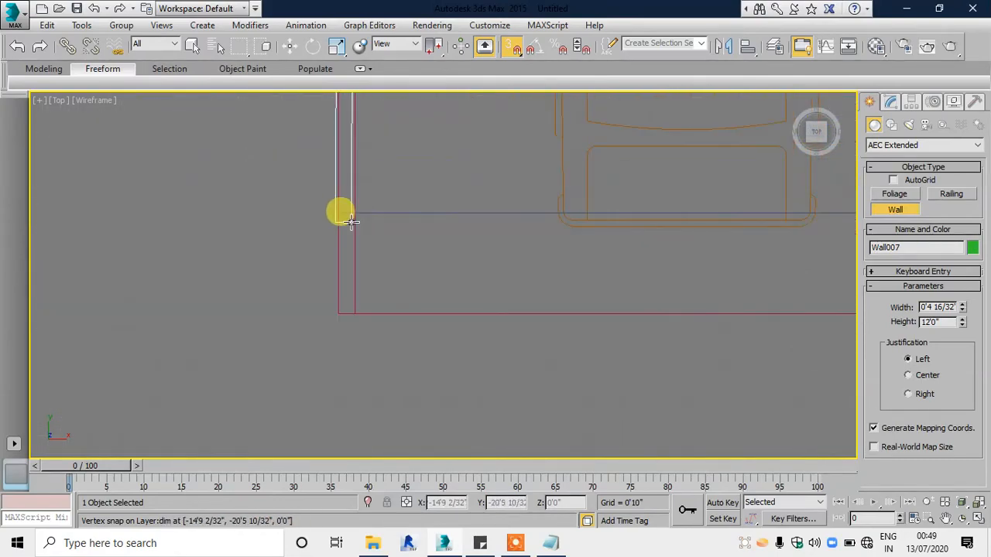
left_click(351, 312)
Step: Draw a boundary wall beside the chevron paving down to the plot's lower-right corner, and exit the Wall tool
scroll(376, 294, "down", 4)
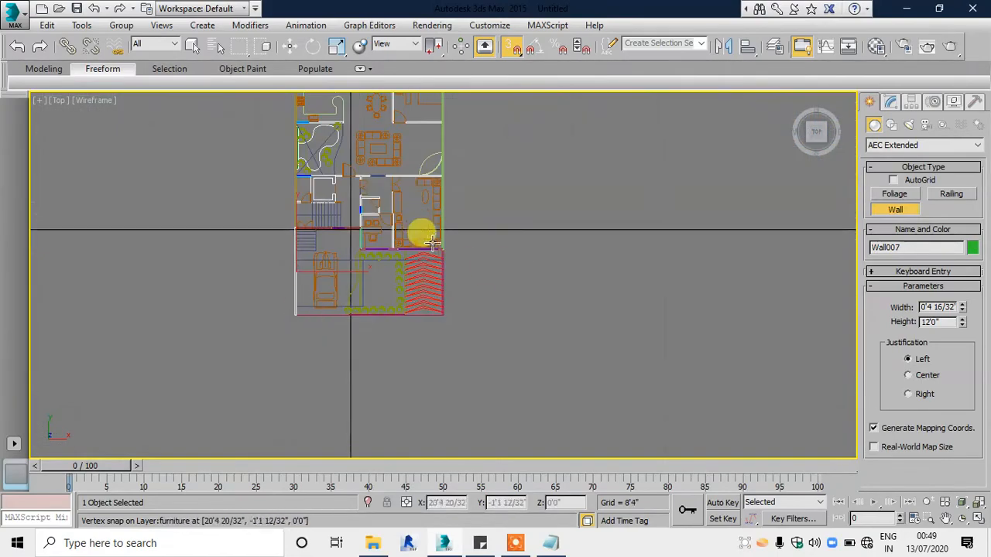
scroll(453, 271, "up", 3)
scroll(453, 272, "up", 3)
scroll(481, 273, "up", 4)
left_click(530, 257)
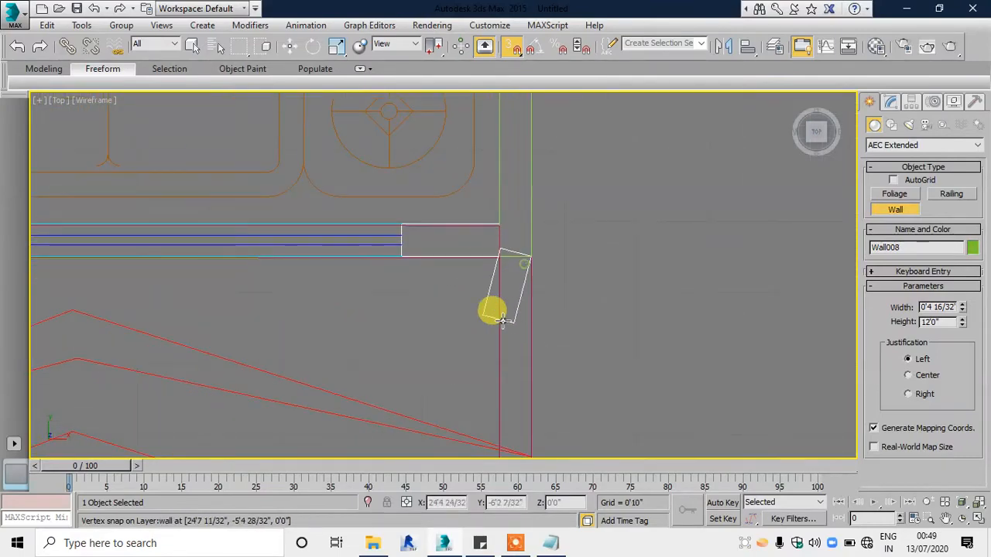
scroll(501, 326, "down", 4)
middle_click_drag(484, 395, 557, 544)
middle_click_drag(562, 358, 567, 197)
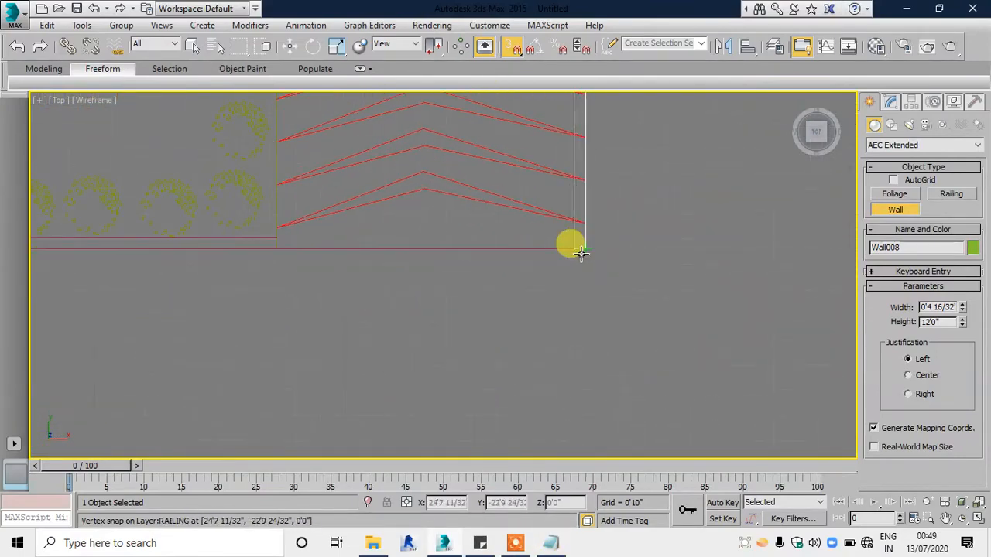
left_click(580, 253)
right_click(580, 253)
scroll(515, 379, "down", 4)
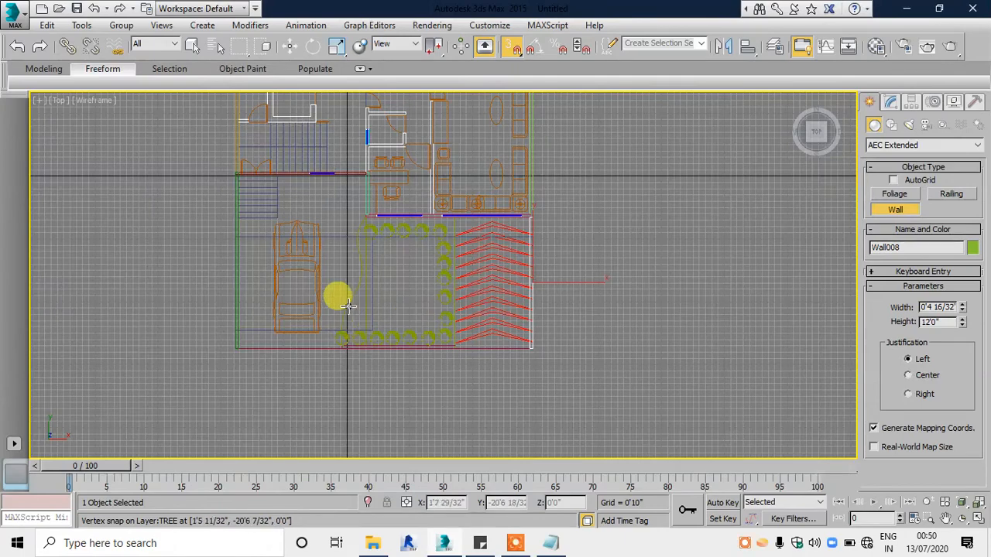
right_click(348, 192)
Step: Switch to a maximized Perspective viewport and orbit around the plan to inspect the perimeter walls in 3D
middle_click_drag(348, 193, 426, 372)
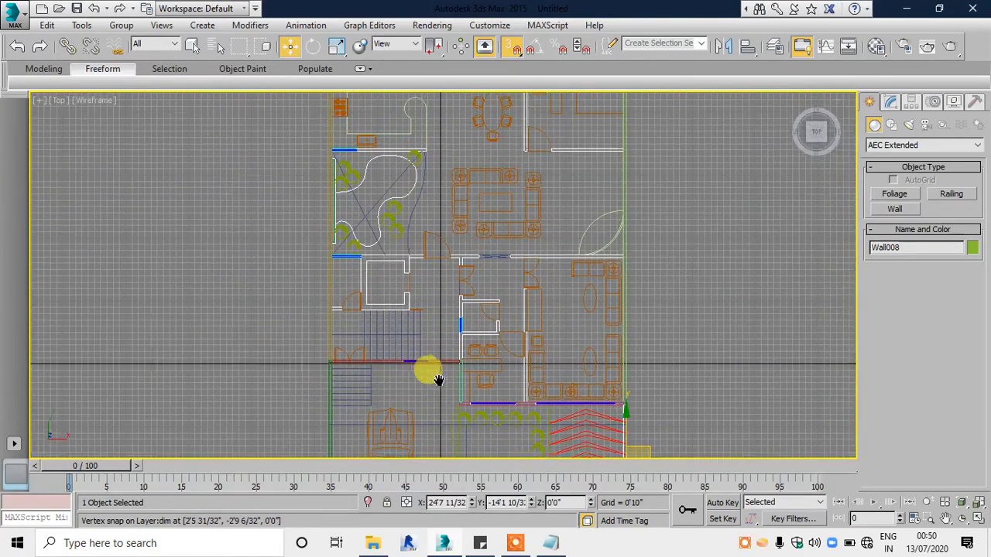
scroll(426, 371, "down", 3)
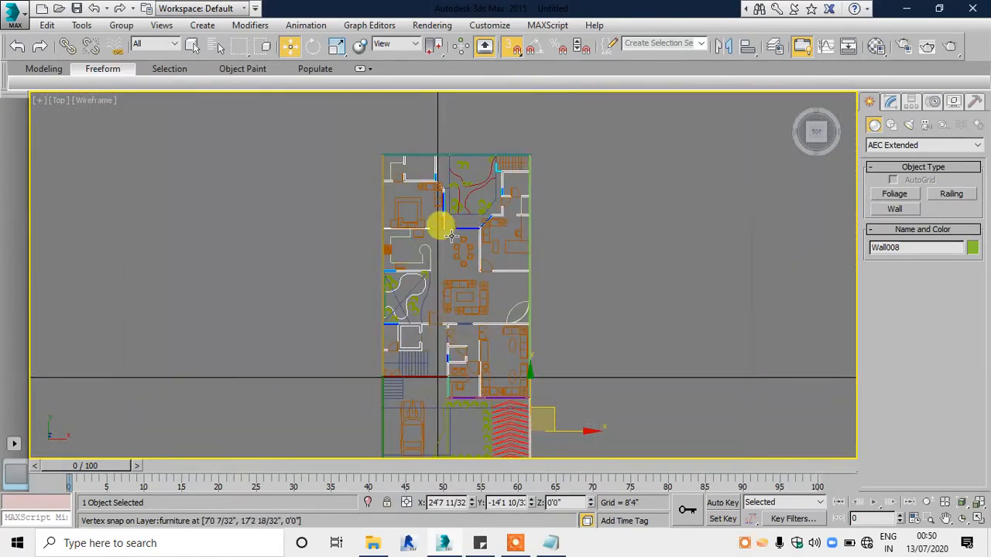
middle_click_drag(450, 232, 432, 204)
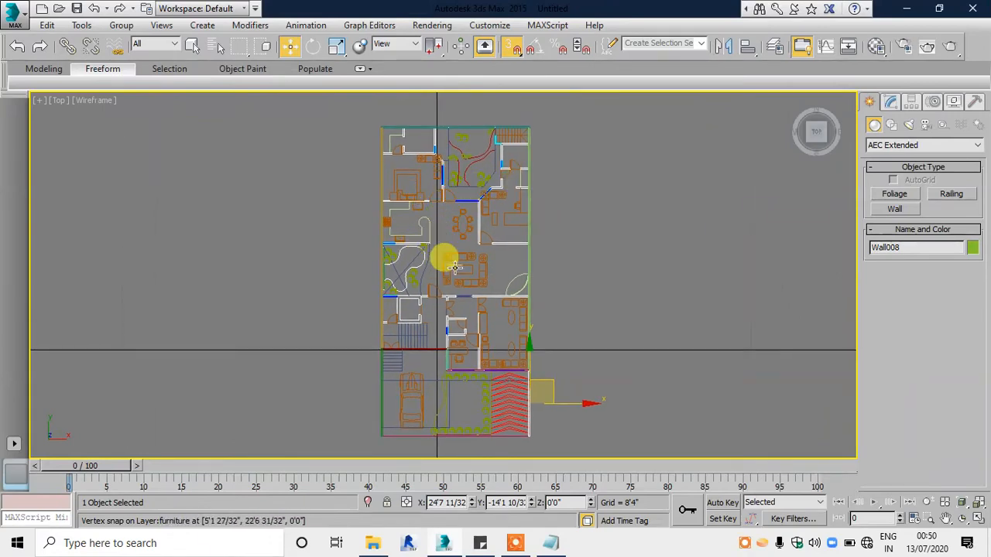
key("alt+w")
left_click(509, 343)
key("alt+w")
middle_click_drag(540, 321, 411, 246, "alt")
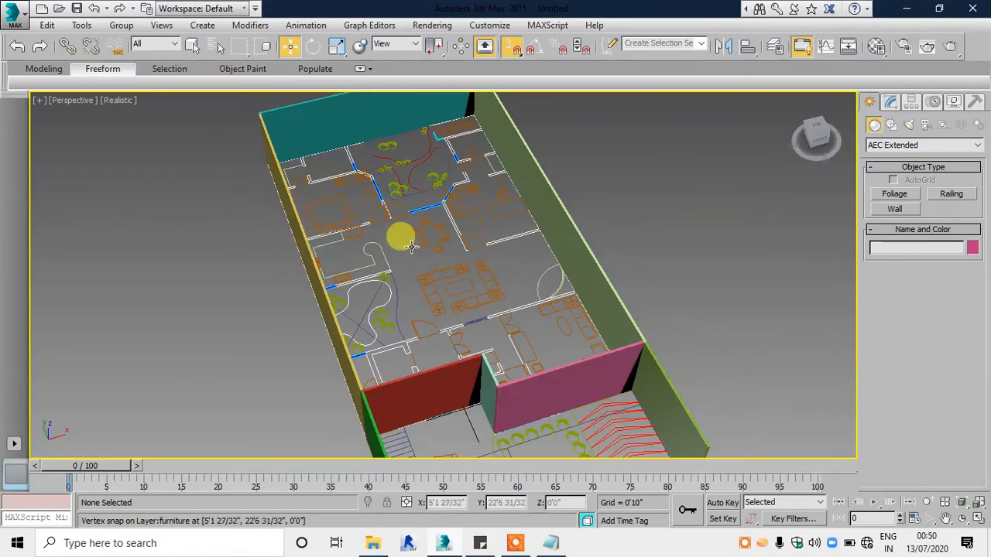
scroll(410, 246, "up", 3)
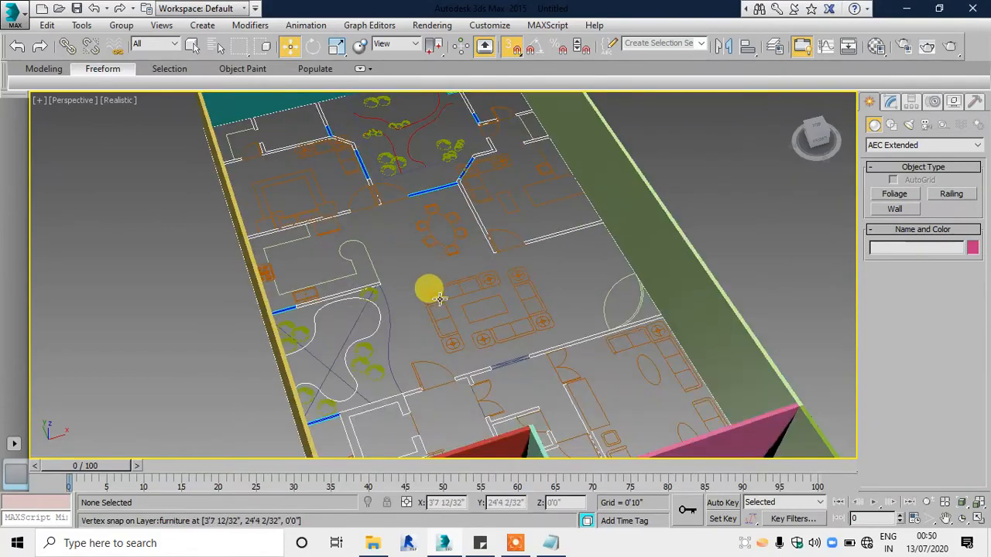
Step: Open the reference render 5.png in FastStone Image Viewer and examine the front facade down to the cars and driveways
middle_click_drag(440, 299, 447, 435, "alt")
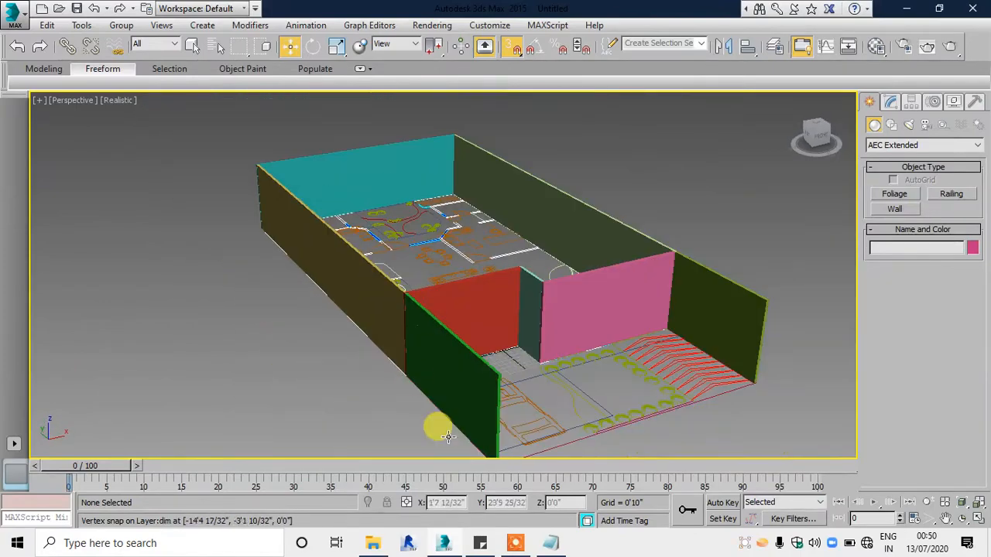
left_click(373, 542)
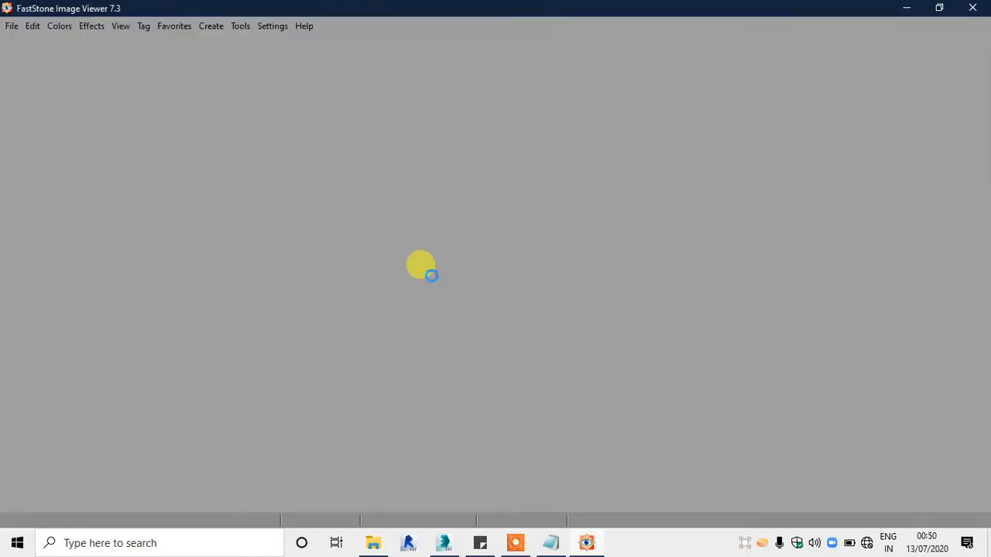
scroll(485, 249, "up", 3)
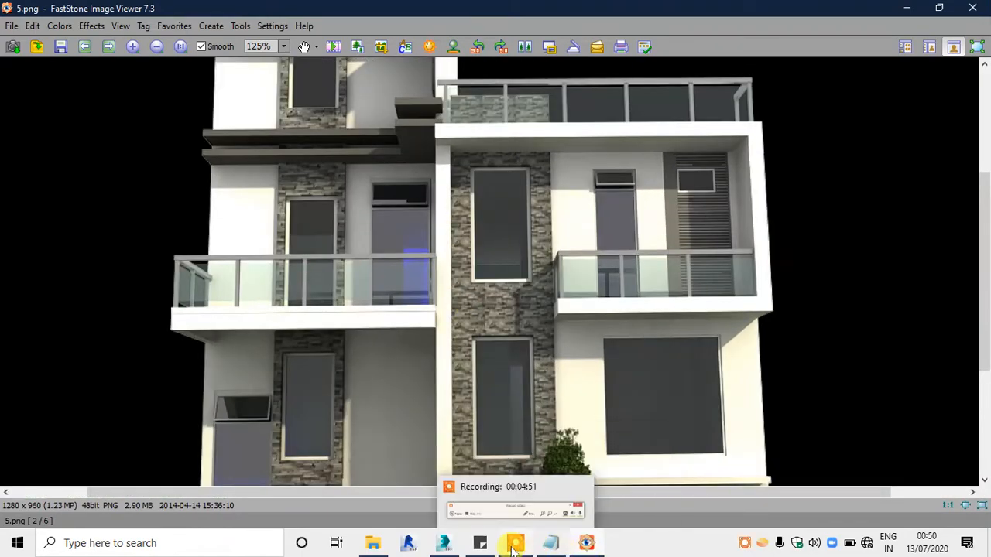
left_click_drag(513, 546, 591, 548)
left_click_drag(459, 397, 425, 279)
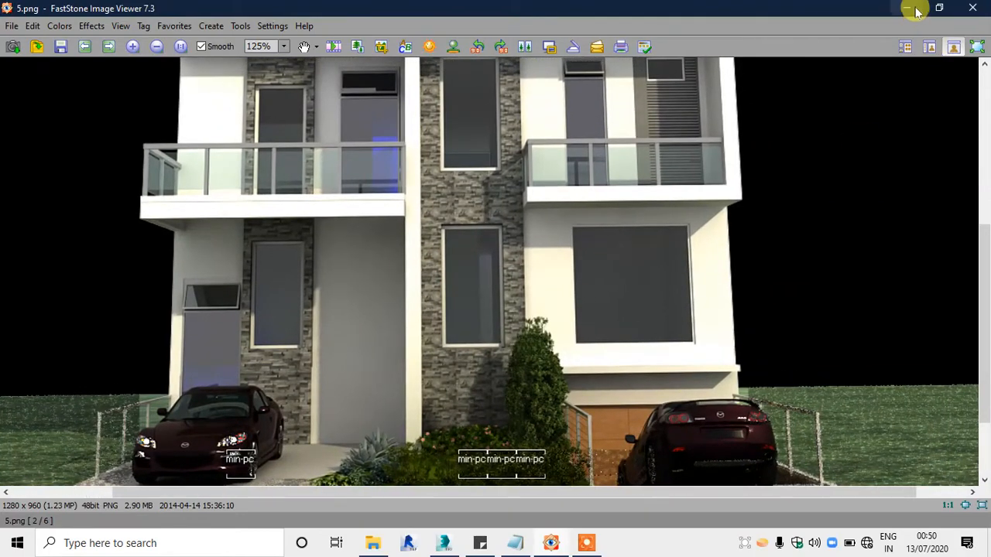
left_click(914, 9)
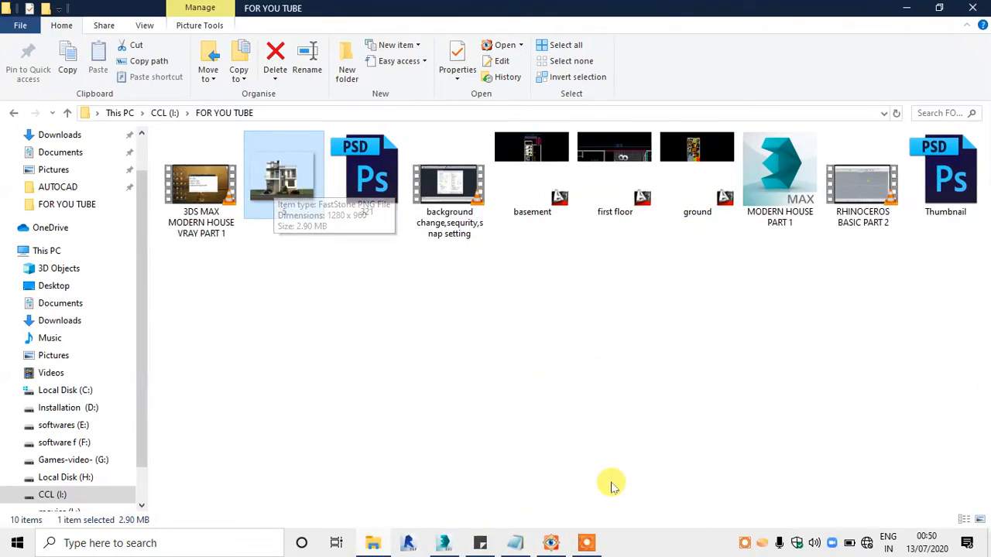
left_click(905, 8)
left_click(586, 544)
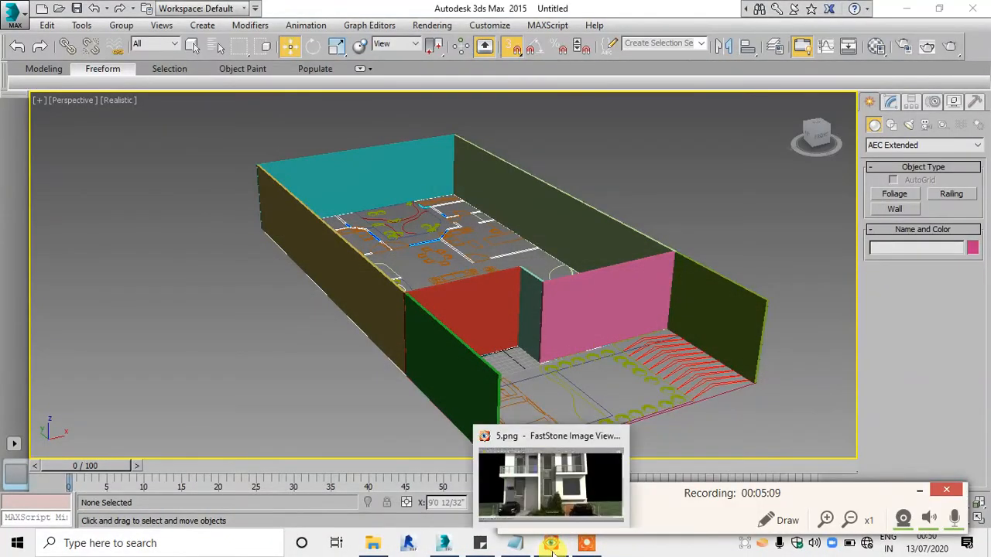
left_click(553, 493)
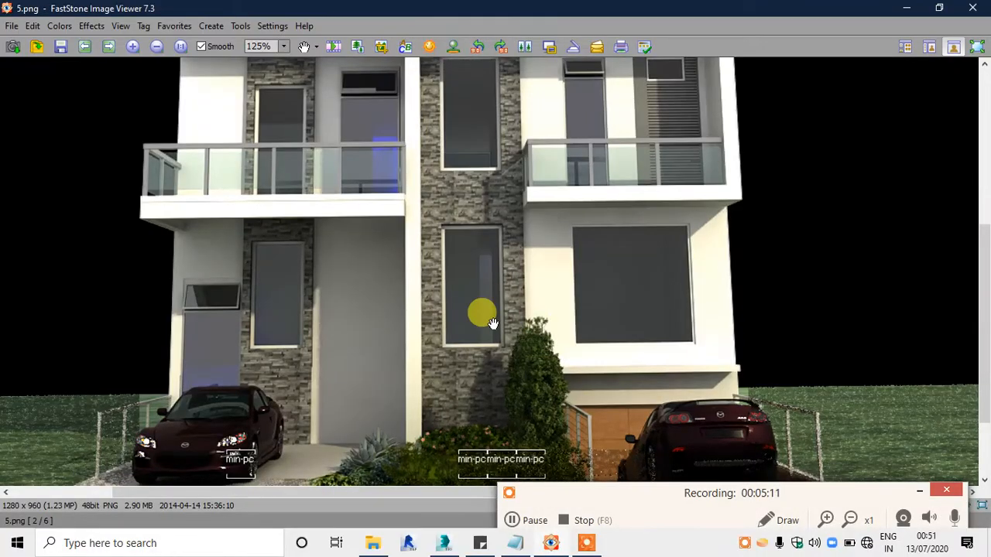
scroll(484, 302, "down", 2)
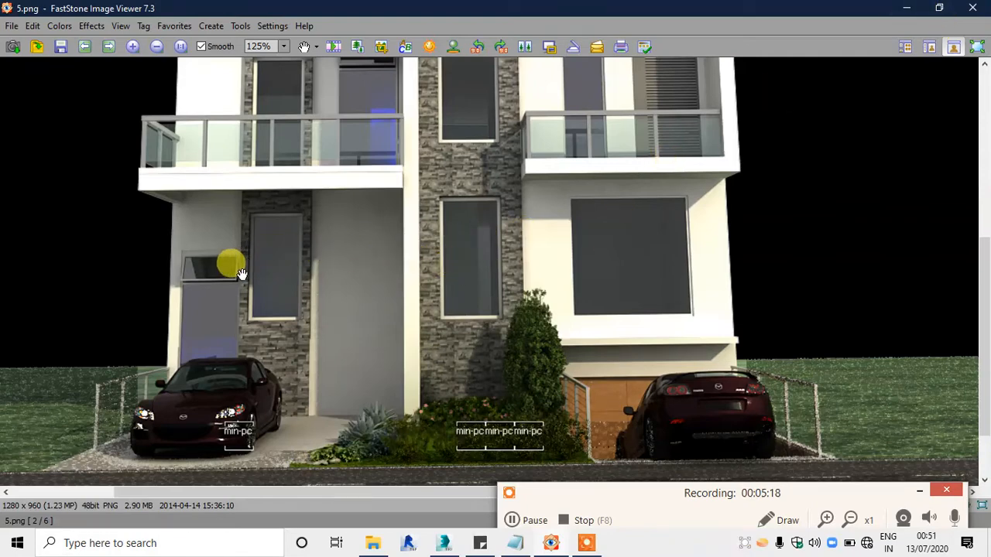
left_click(906, 7)
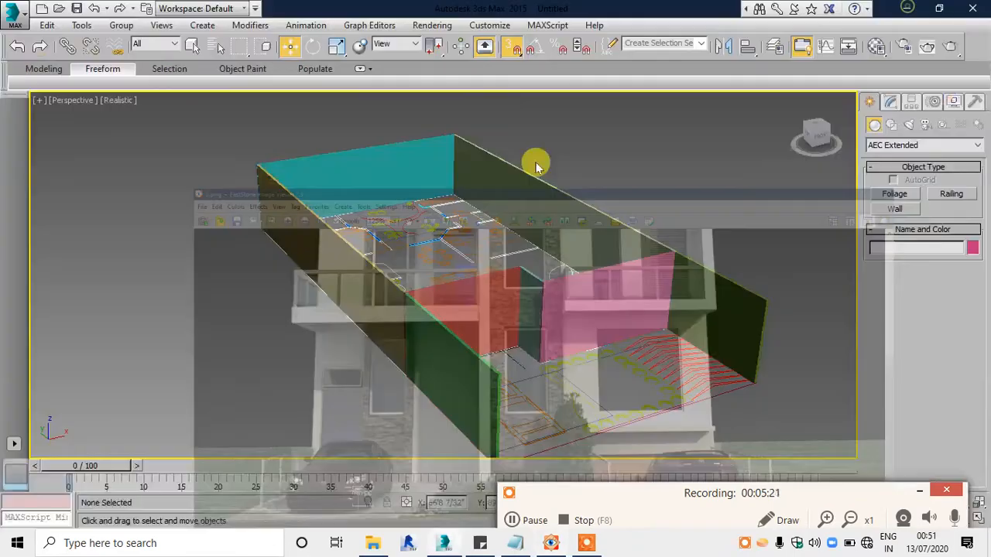
Step: Open the ground and basement DWG drawings from the FOR YOU TUBE folder in AutoCAD
middle_click_drag(725, 322, 518, 319, "alt")
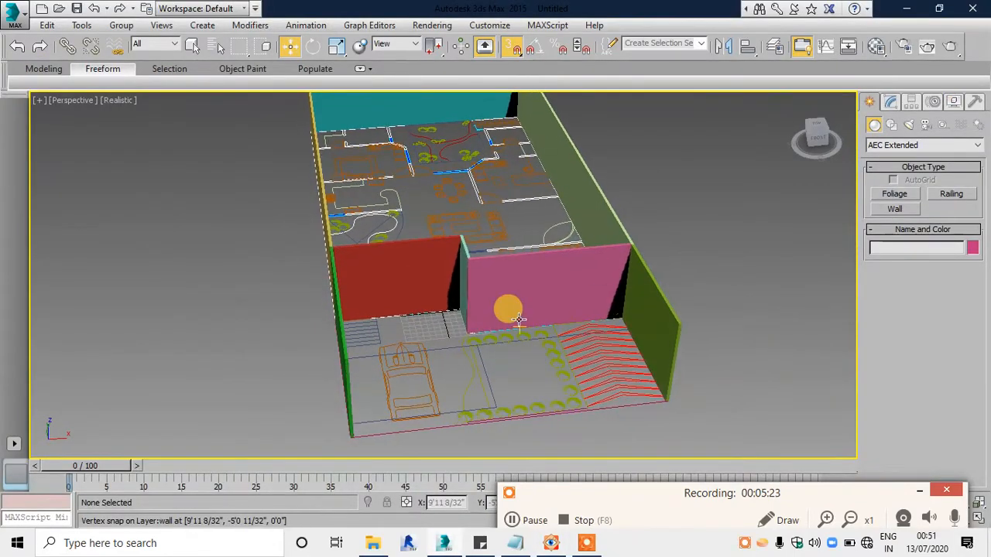
left_click(372, 544)
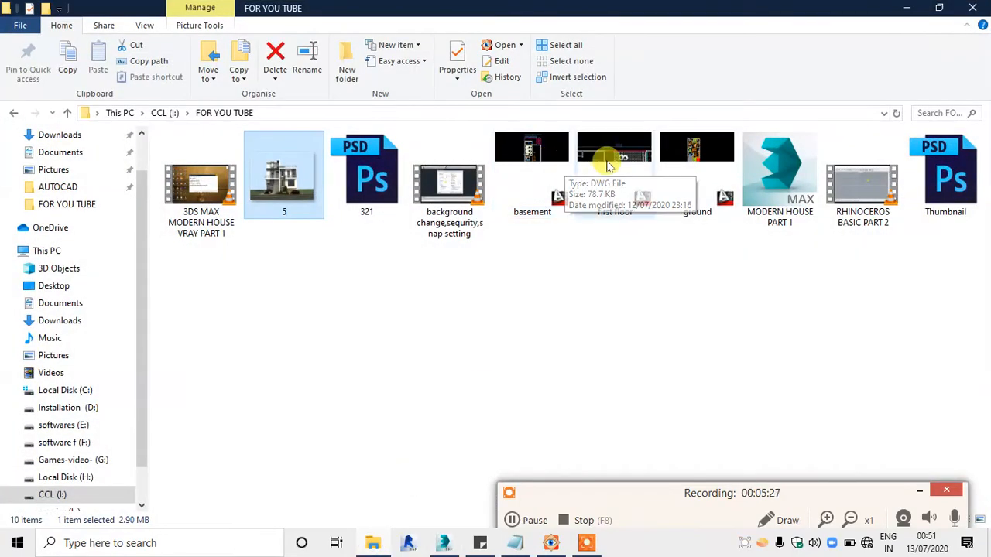
left_click(707, 163)
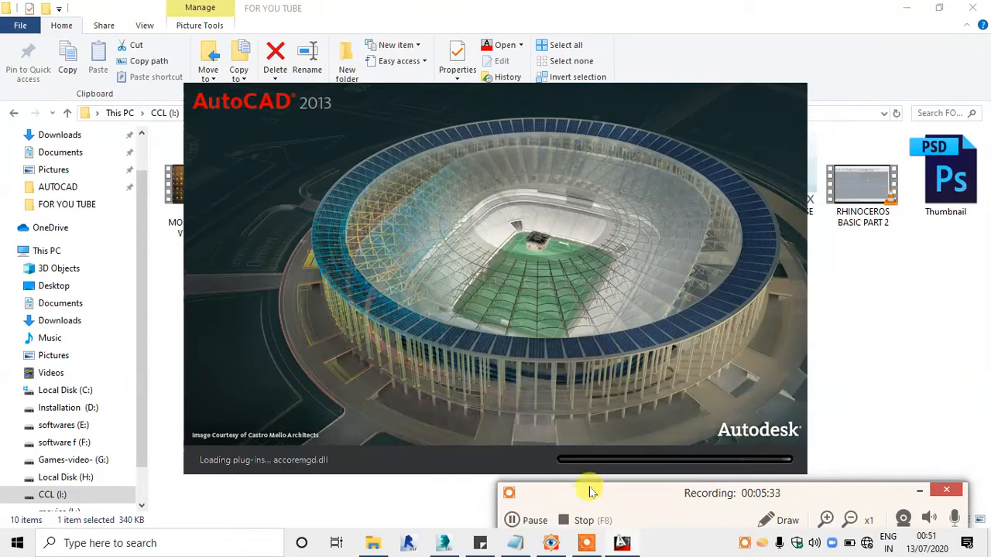
left_click_drag(591, 491, 623, 486)
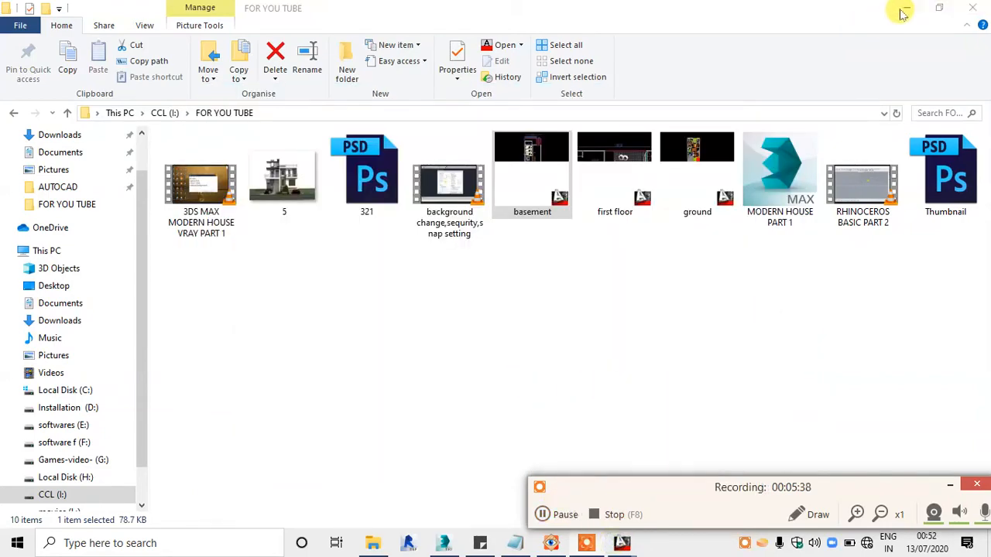
left_click(903, 9)
Step: Examine the stair entrance, office room and front driveway in ground.dwg in AutoCAD, and return to 3ds Max
mouse_move(621, 544)
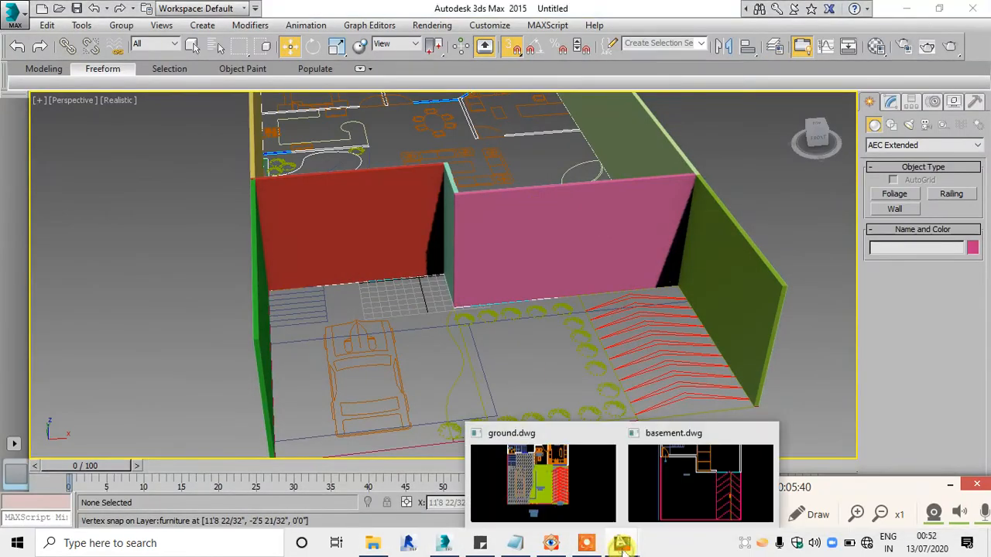
left_click(570, 481)
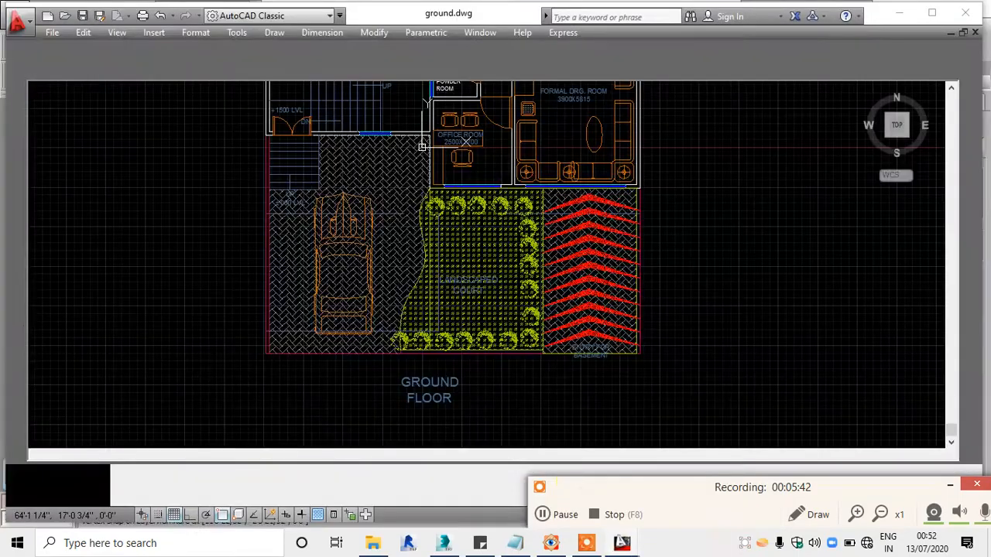
scroll(490, 288, "down", 4)
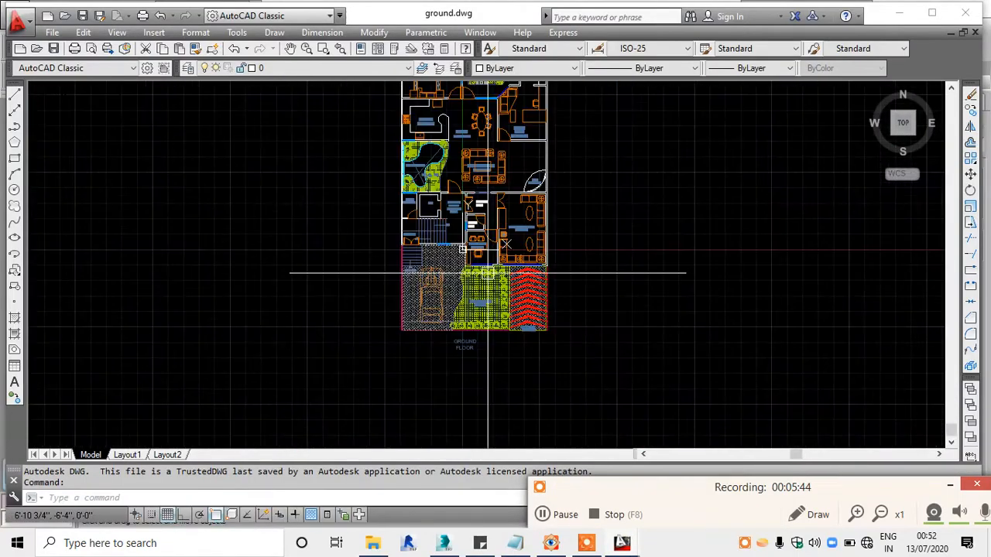
scroll(494, 232, "up", 6)
middle_click_drag(493, 222, 487, 371)
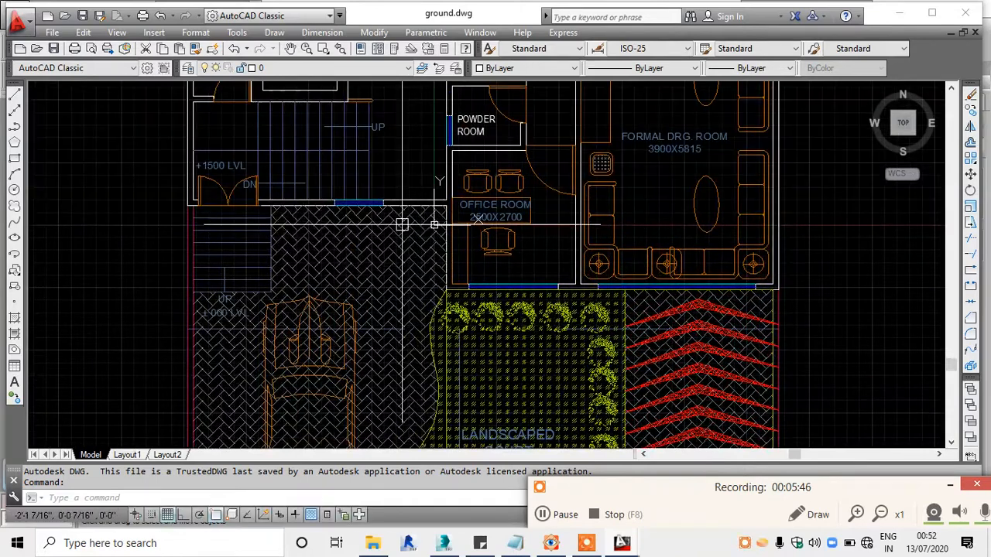
scroll(453, 213, "up", 2)
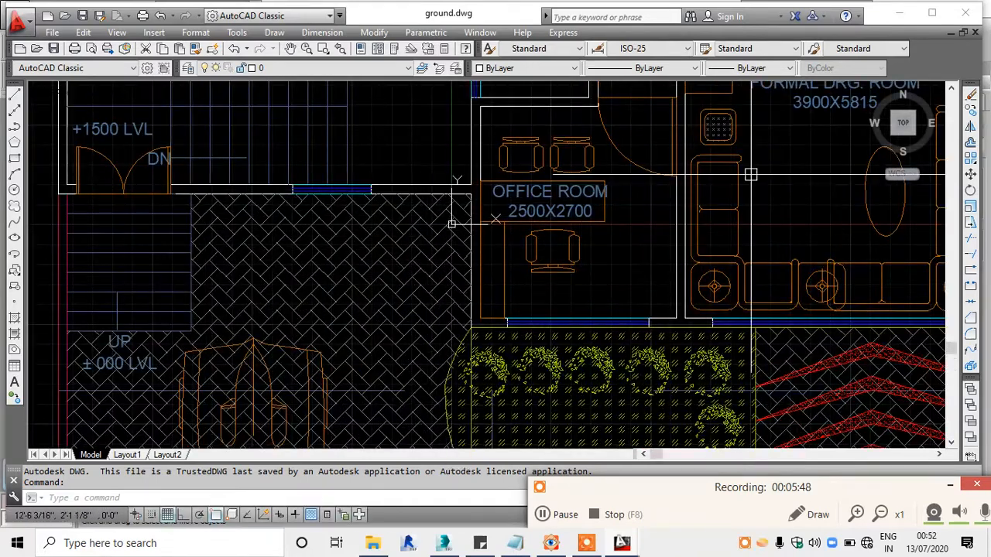
left_click(897, 14)
Step: Switch to a maximized Top viewport and check the front part of the plan against the reference render 5.png
key("alt+w")
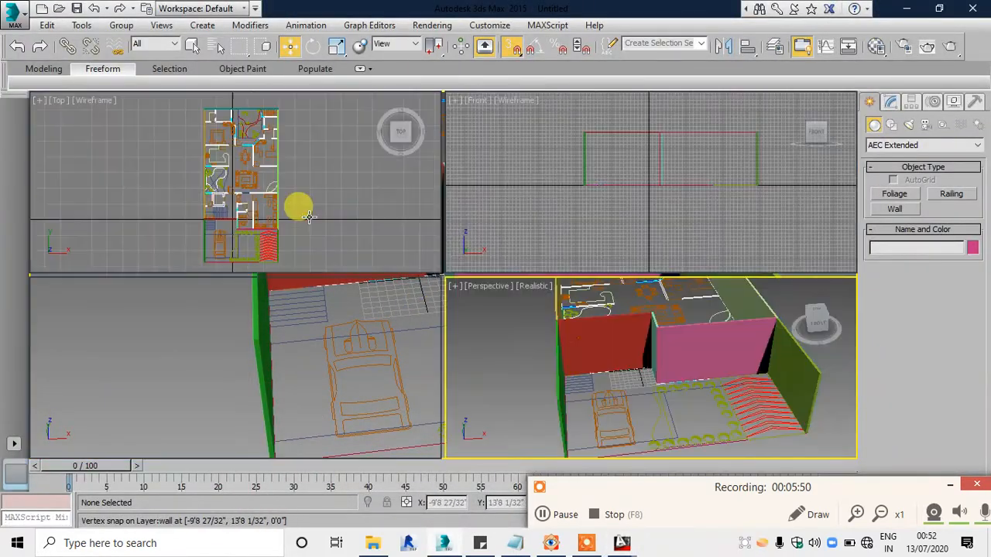
left_click(301, 210)
key("alt+w")
scroll(434, 372, "up", 4)
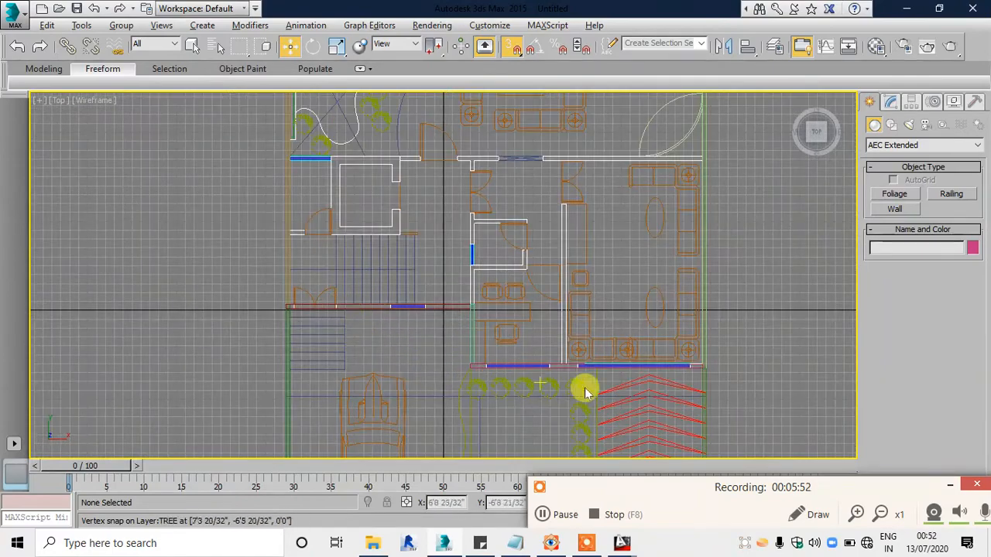
scroll(612, 387, "up", 3)
middle_click_drag(707, 380, 593, 294)
scroll(590, 325, "down", 4)
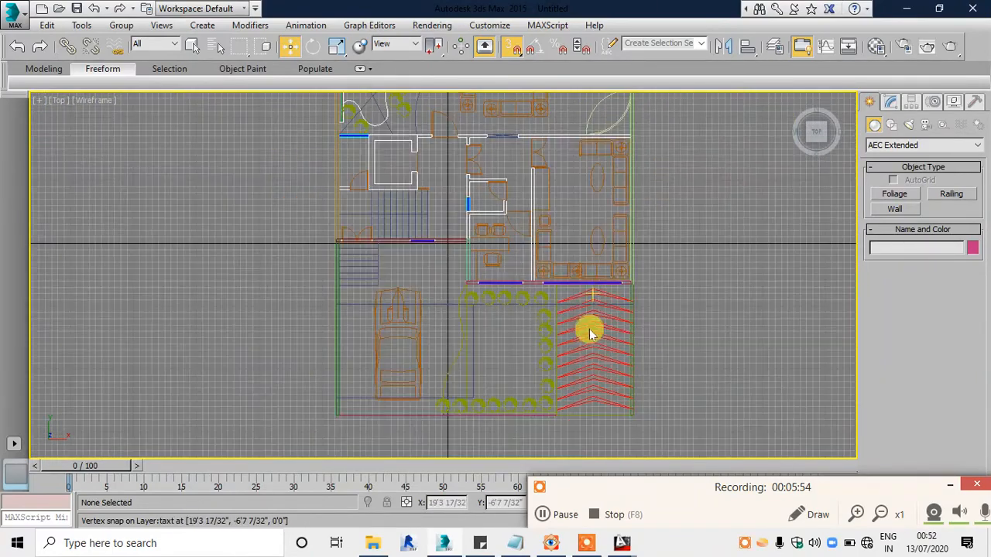
left_click(558, 545)
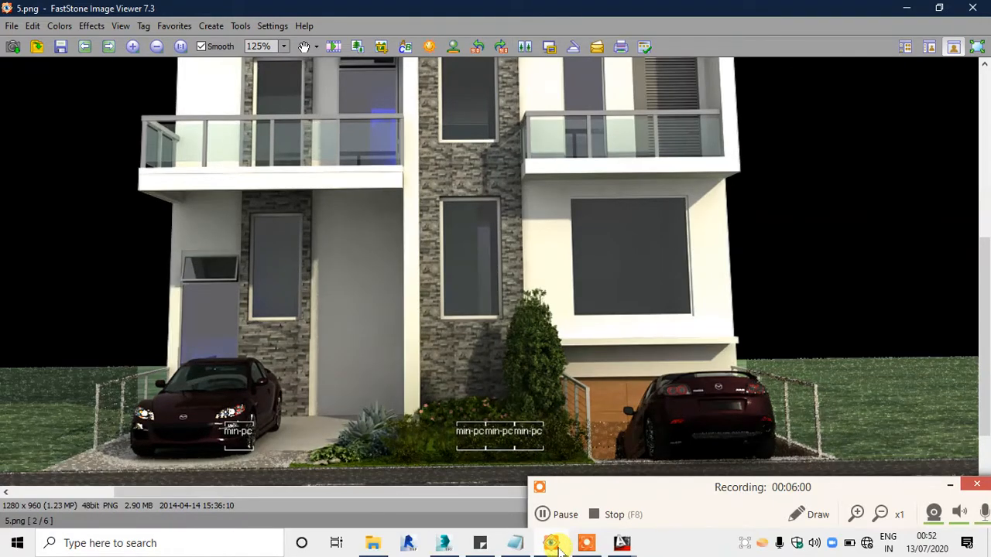
left_click(559, 545)
Step: Delete the two front boundary walls, one beside the chevron paving and one along the car porch
scroll(633, 298, "up", 2)
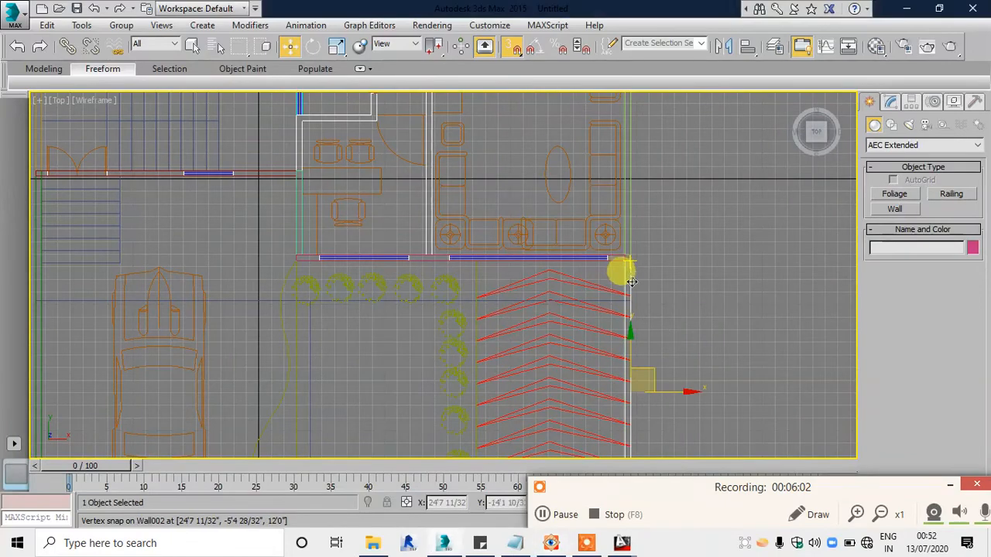
left_click(631, 281)
left_click(420, 301)
middle_click_drag(180, 289, 439, 287)
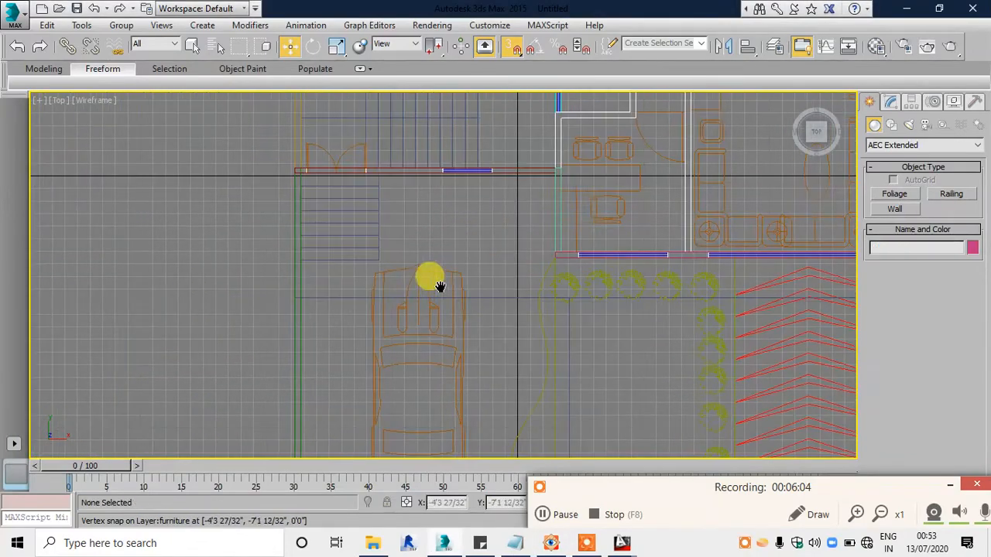
left_click(297, 264)
key("Delete")
Step: Change the geometry creation category to Doors and start the Pivot door tool for the double-door opening
middle_click_drag(524, 224, 355, 267)
scroll(622, 302, "up", 2)
middle_click_drag(622, 302, 508, 250)
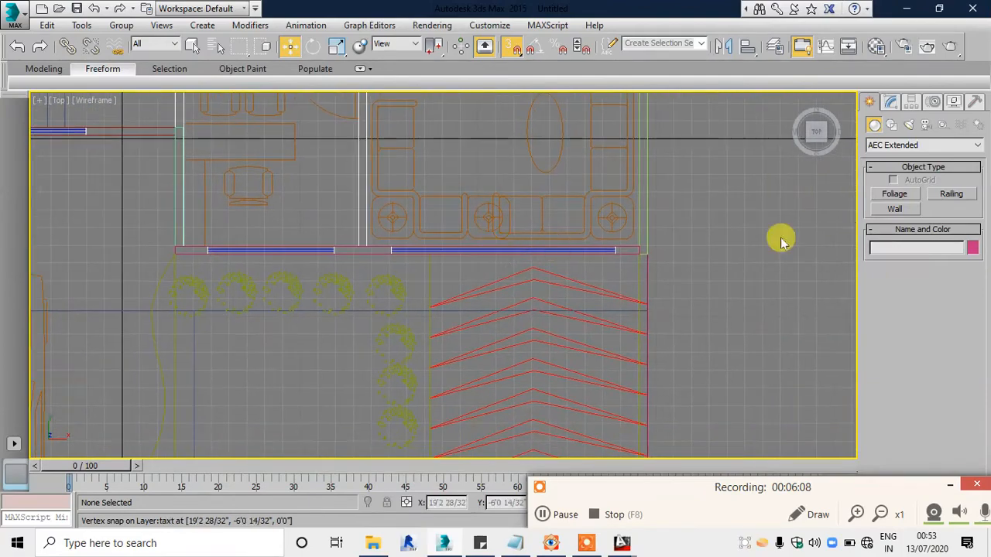
left_click(905, 145)
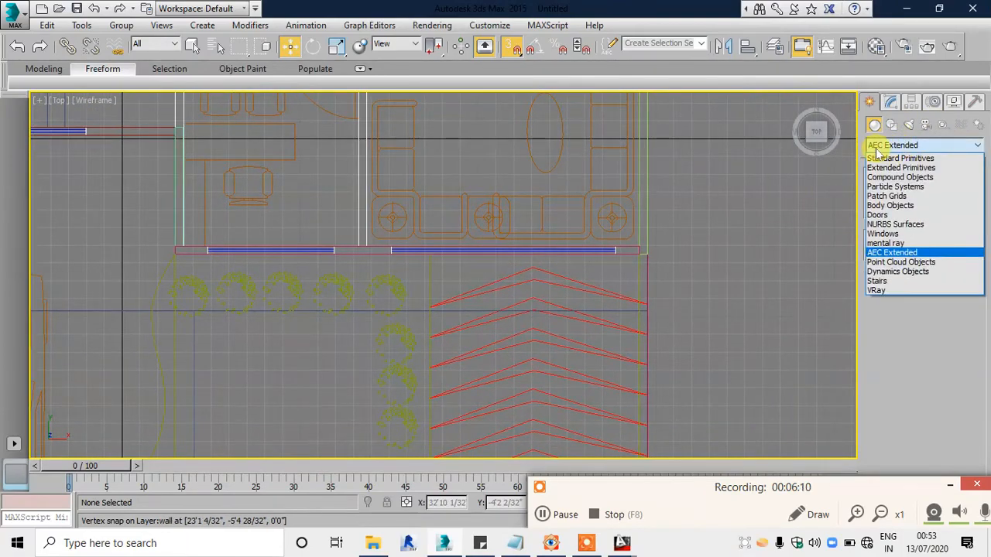
left_click(879, 215)
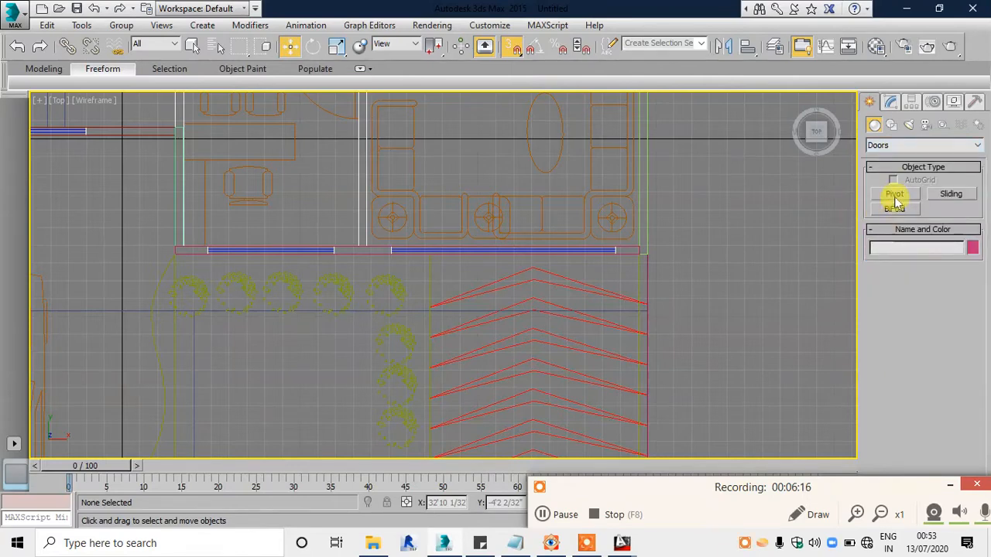
middle_click_drag(65, 193, 724, 332)
scroll(674, 300, "up", 2)
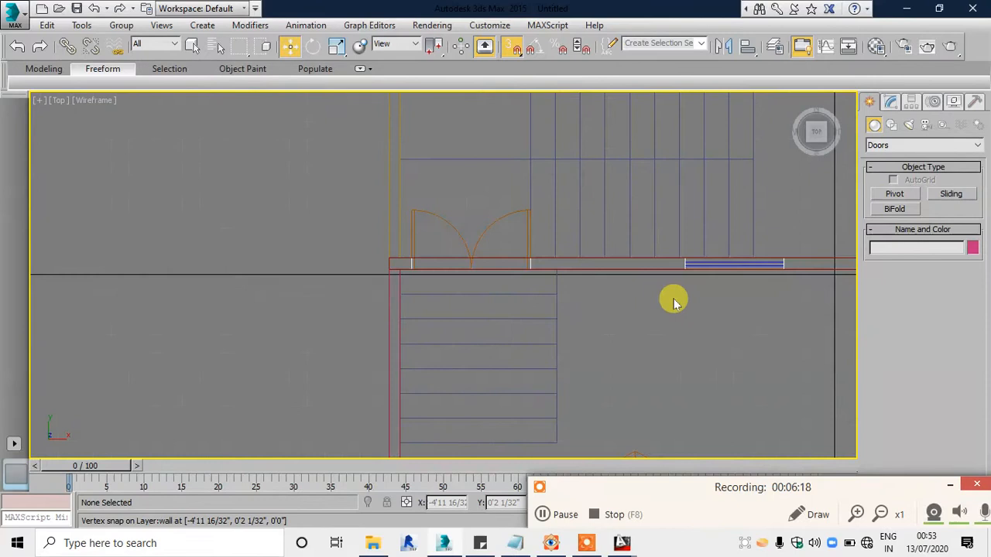
left_click(893, 195)
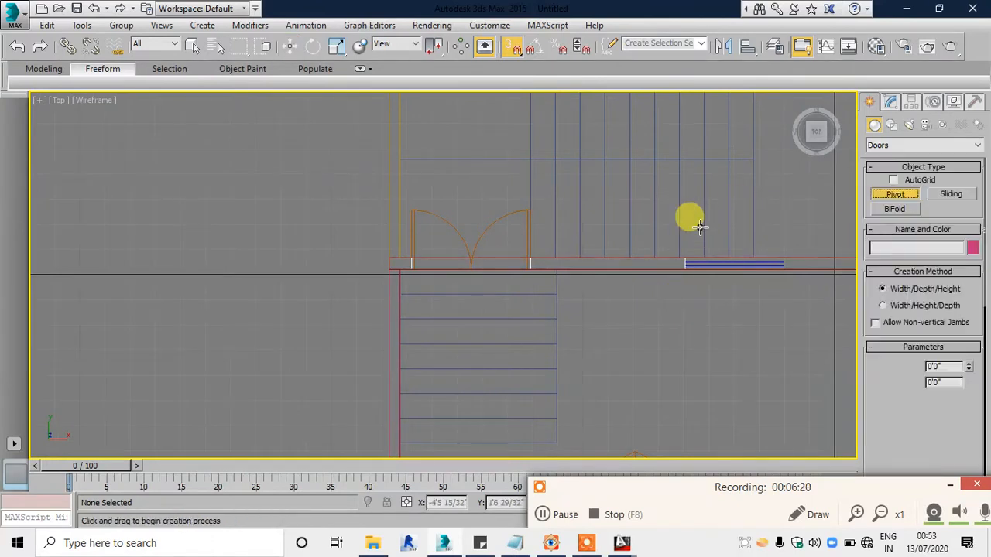
Step: Draw a pivot door about 3'11" wide and 4.5" deep, snapped across the double-door opening in the porch wall
scroll(401, 284, "up", 6)
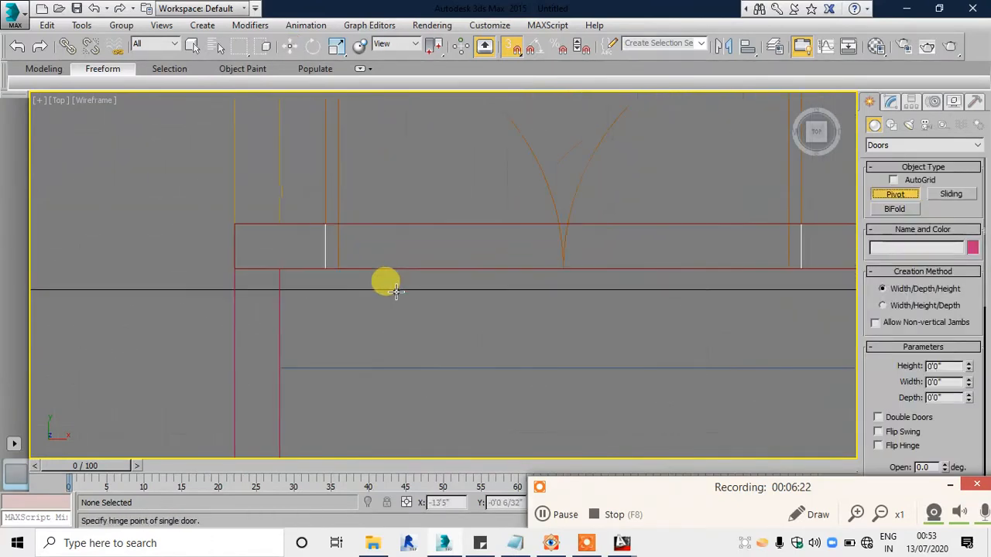
left_click_drag(165, 222, 656, 236)
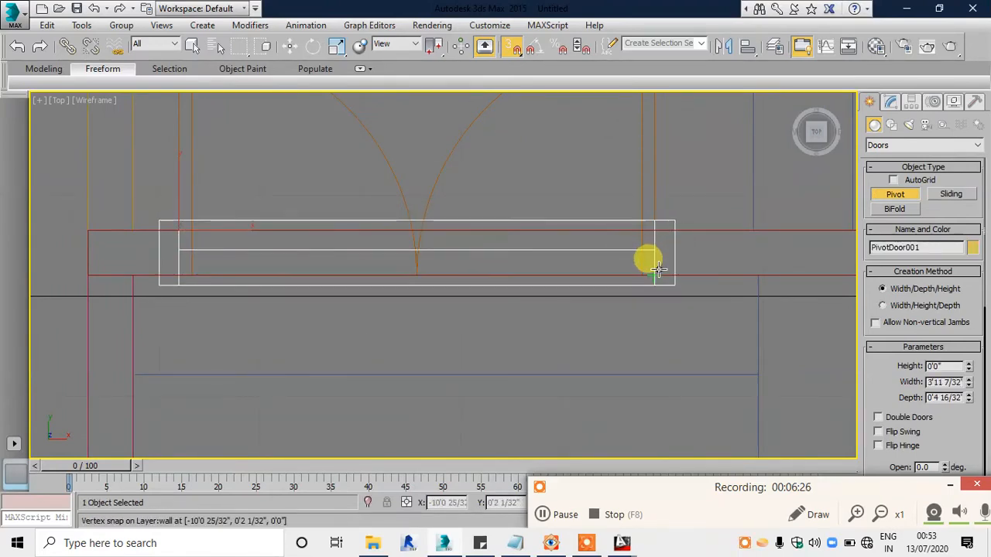
left_click(647, 259)
scroll(615, 407, "down", 5)
left_click(555, 137)
key("w")
Step: Show the new pivot door in a maximized Perspective viewport and set its height to 7'0"
key("alt+w")
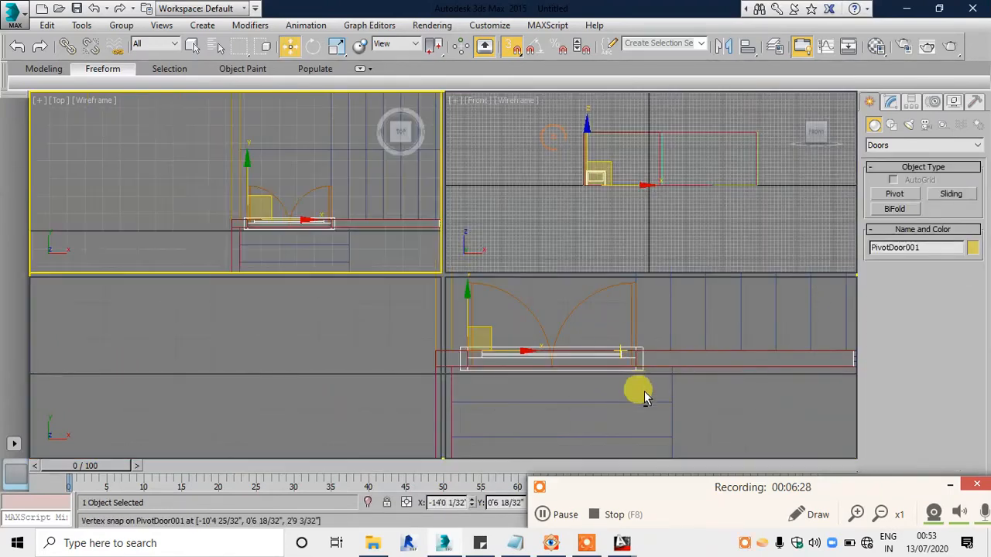
right_click(640, 394)
key("alt+w")
middle_click_drag(377, 288, 387, 256, "alt")
scroll(269, 265, "up", 4)
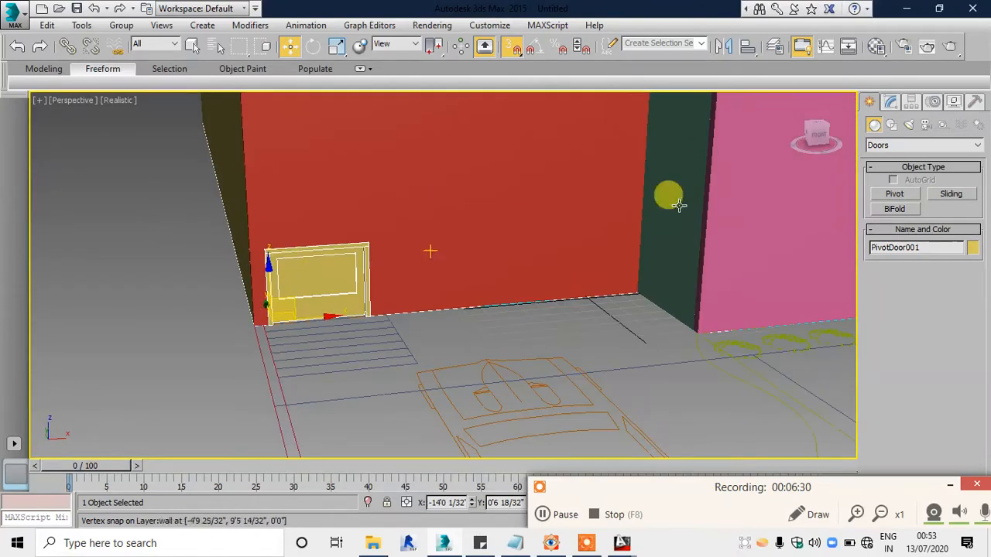
left_click(890, 102)
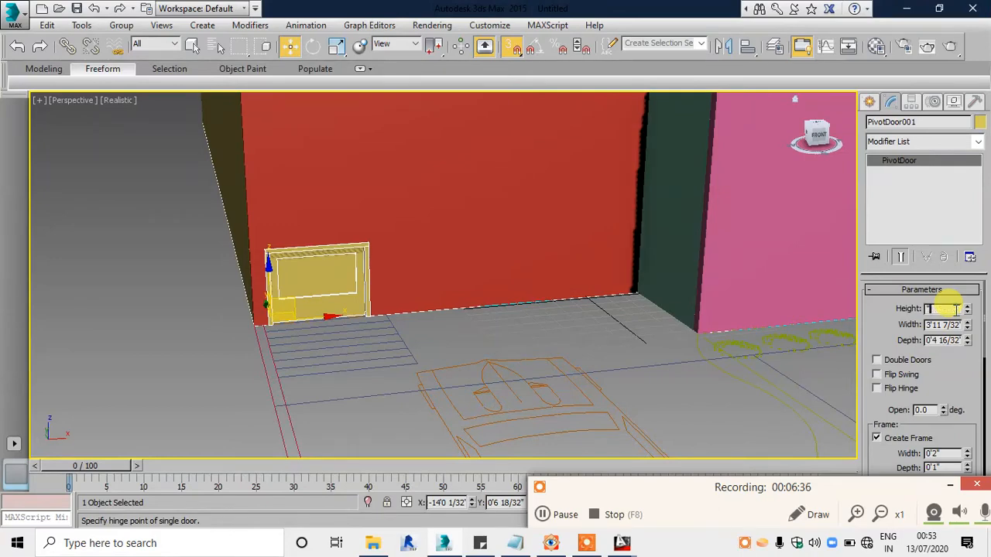
key("Return")
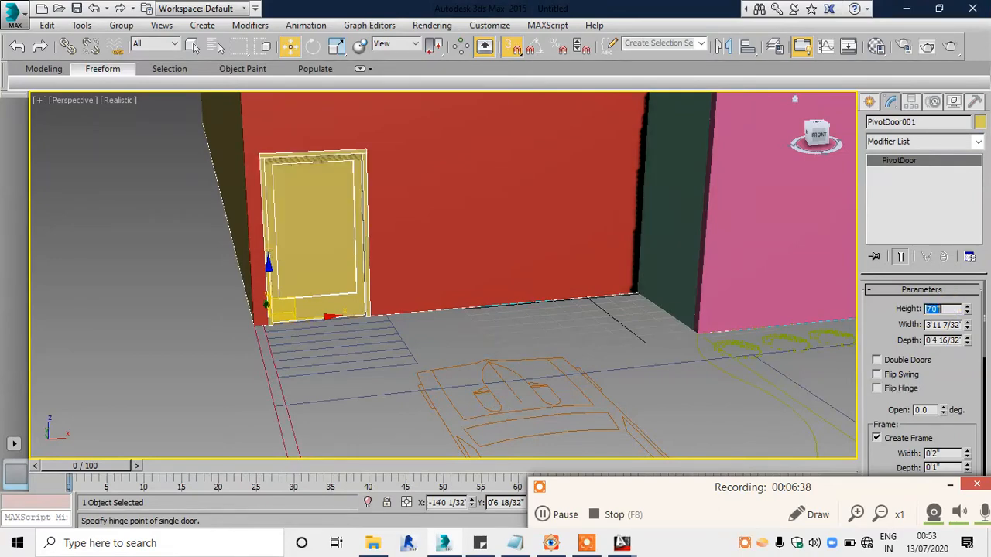
Step: Bring the porch wall's window opening into a maximized Top viewport, change the geometry category to Windows and start the Awning tool
middle_click_drag(595, 241, 388, 210, "alt")
key("alt+w")
middle_click(320, 203)
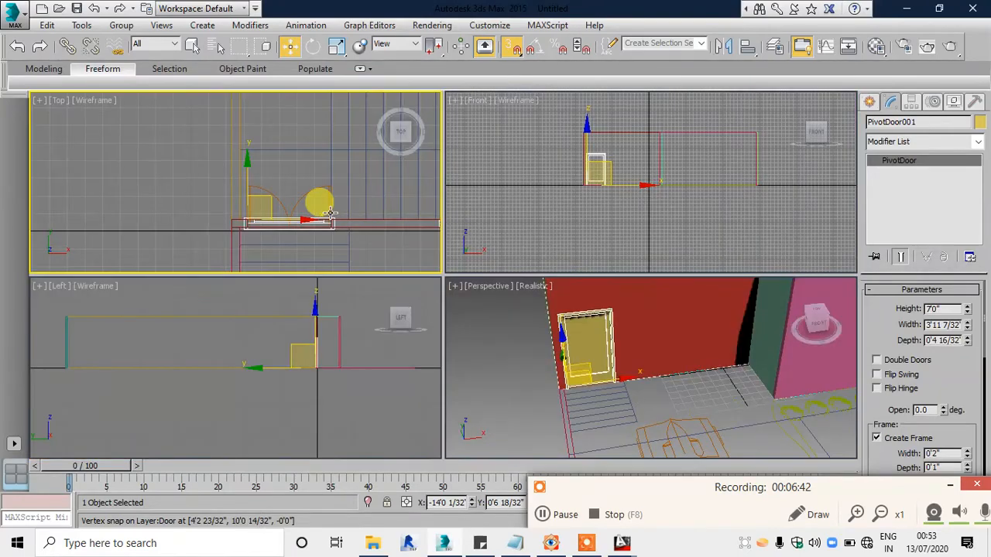
key("alt+w")
scroll(606, 305, "down", 2)
middle_click_drag(610, 303, 410, 234)
scroll(604, 279, "up", 2)
scroll(605, 279, "up", 1)
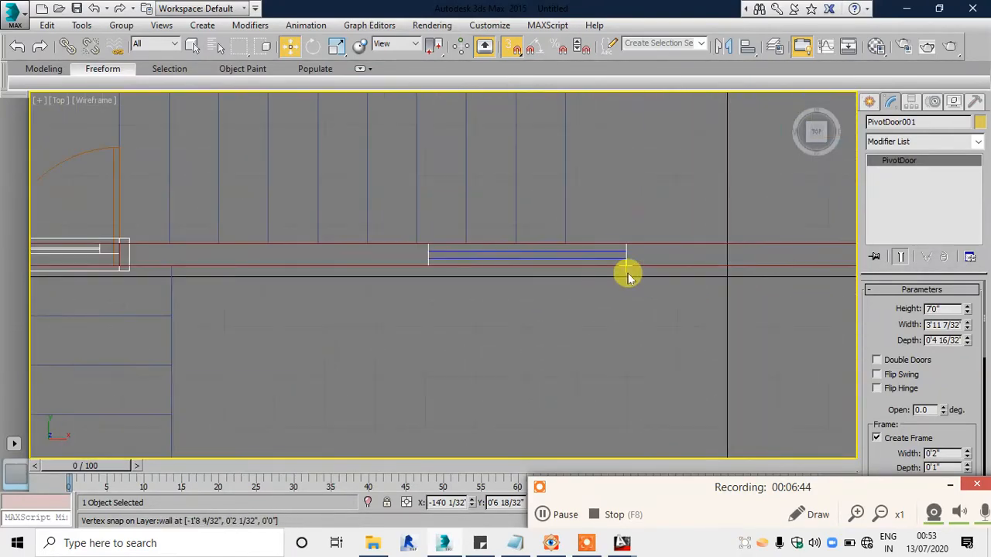
middle_click_drag(627, 273, 558, 277)
left_click(869, 103)
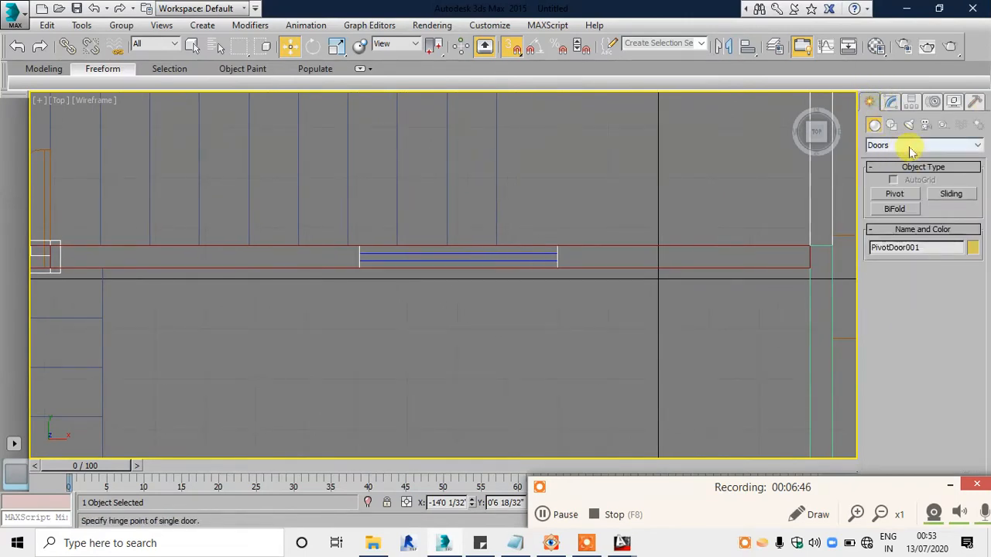
left_click(910, 146)
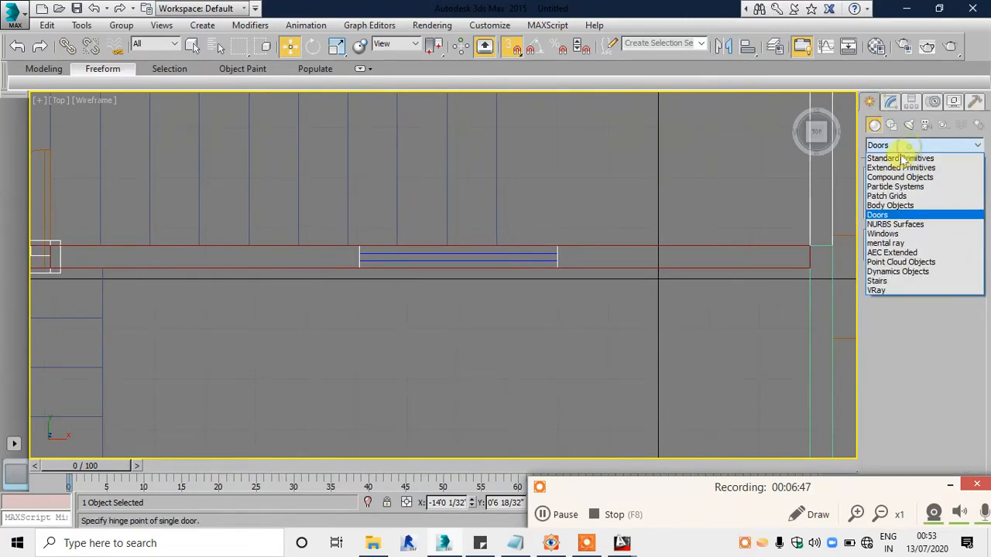
left_click(885, 234)
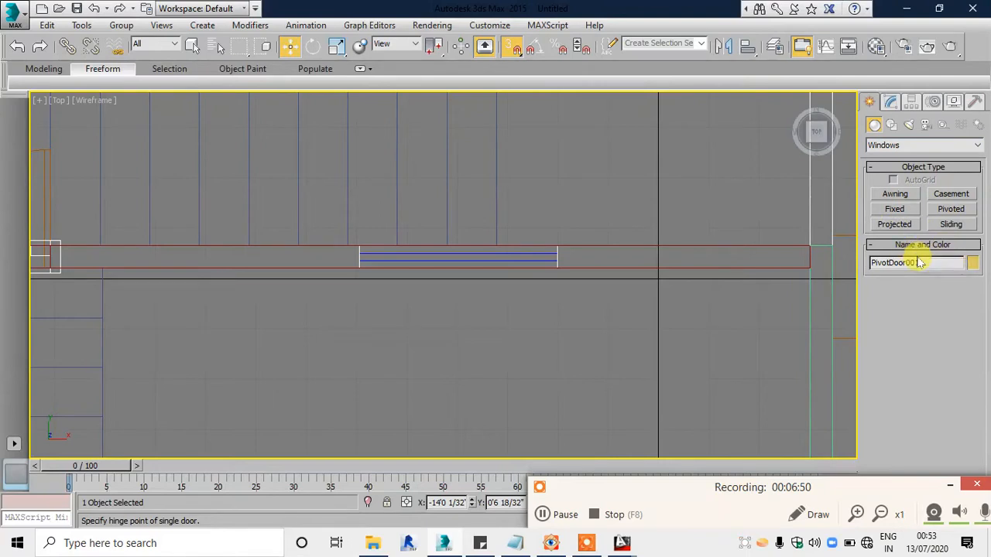
left_click(895, 194)
scroll(392, 236, "up", 2)
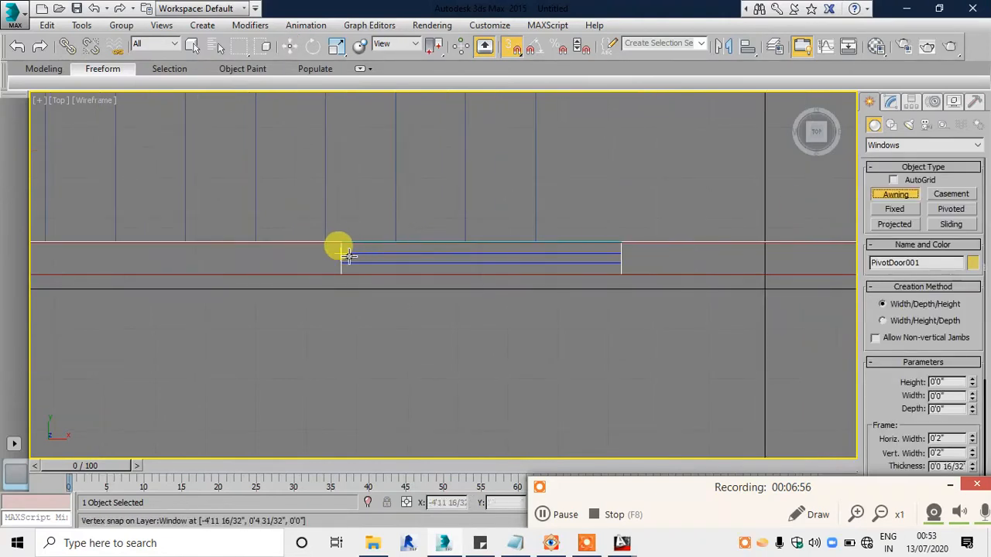
Step: Draw an awning window about 3'3" wide and 4.5" deep, snapped to the porch wall's opening, and show it in a maximized Perspective viewport
left_click_drag(343, 248, 622, 245)
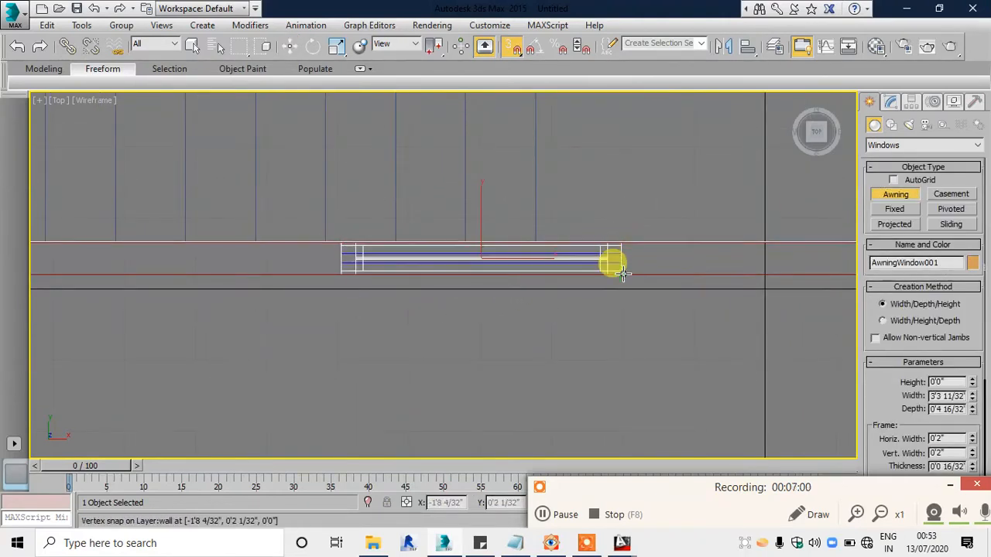
left_click(624, 274)
scroll(616, 328, "down", 2)
left_click(579, 163)
key("w")
key("alt+w")
right_click(598, 356)
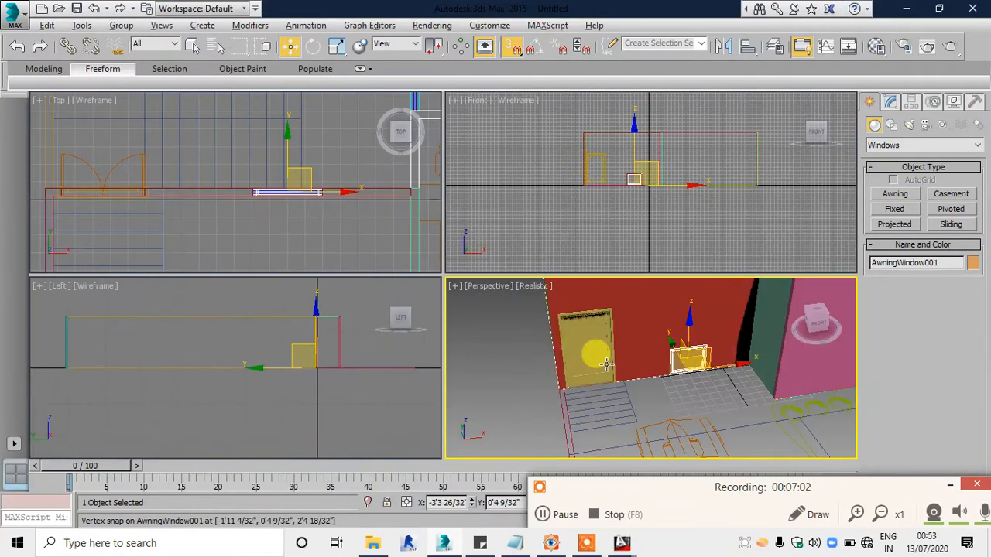
key("alt+w")
middle_click_drag(598, 355, 601, 332, "alt")
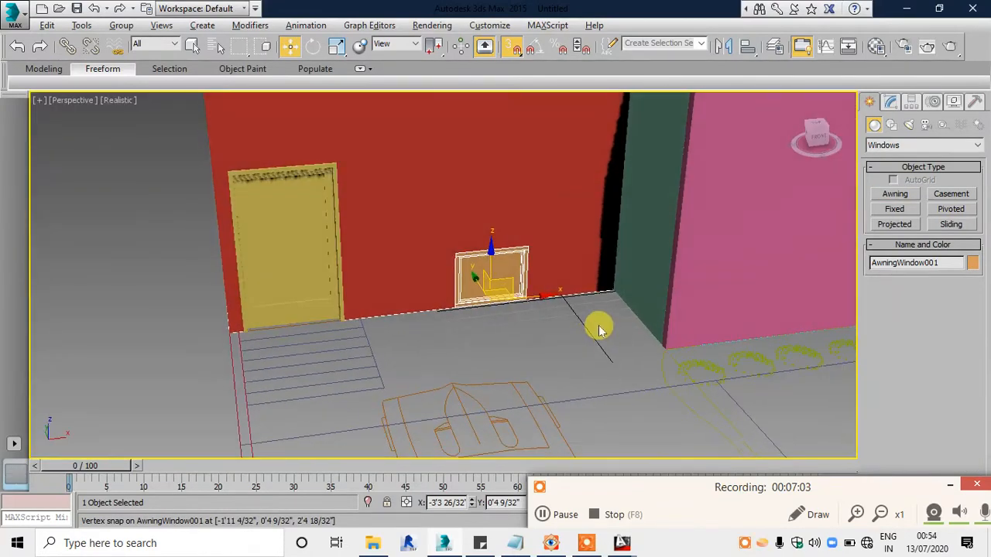
Step: Check the window position in the reference render and raise the porch awning window to a Z position of 2'6"
left_click(550, 542)
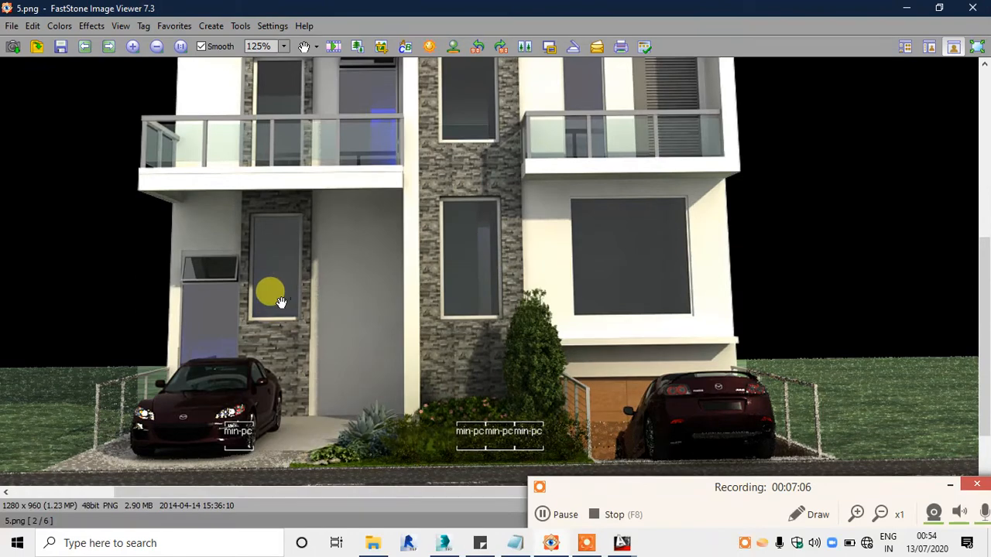
left_click(554, 544)
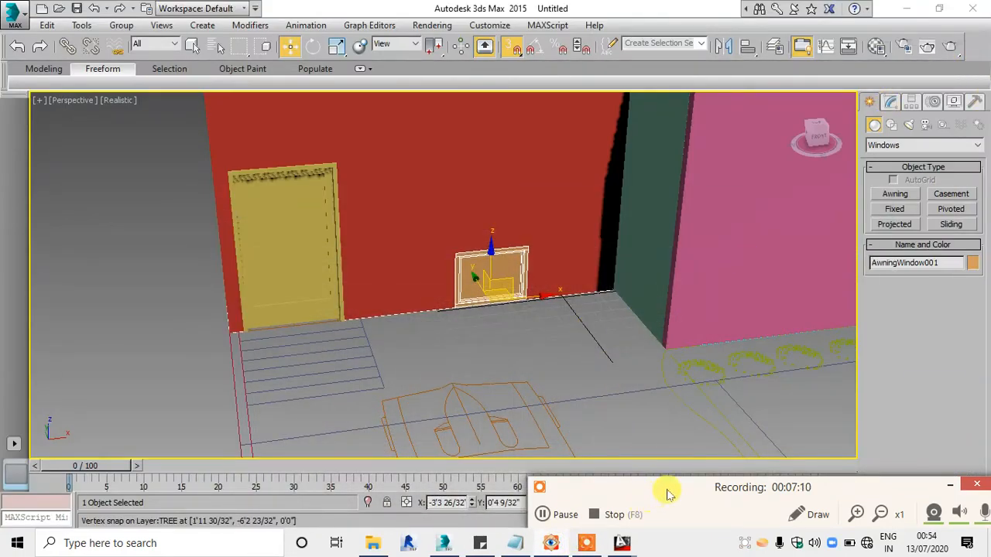
left_click(948, 489)
scroll(530, 348, "up", 3)
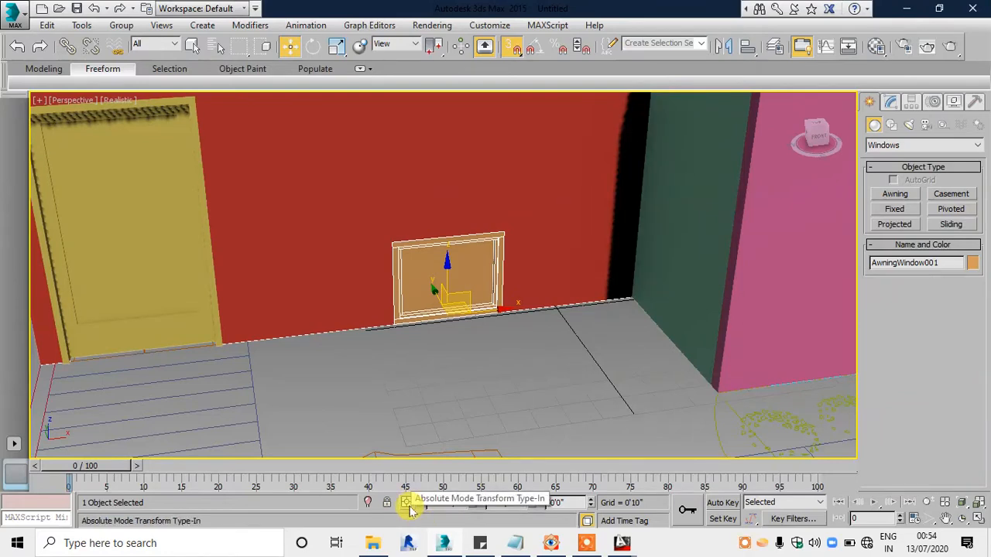
double_click(570, 504)
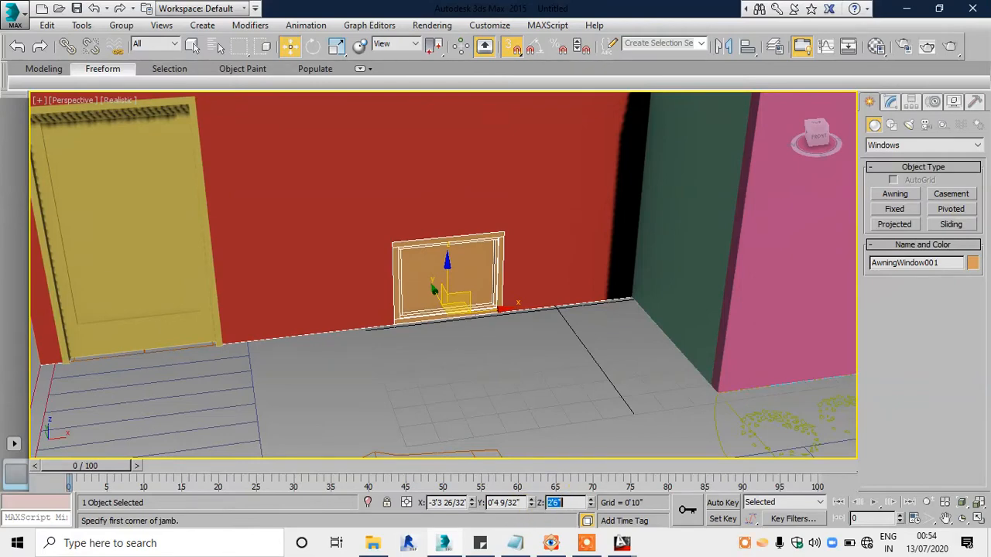
key("Return")
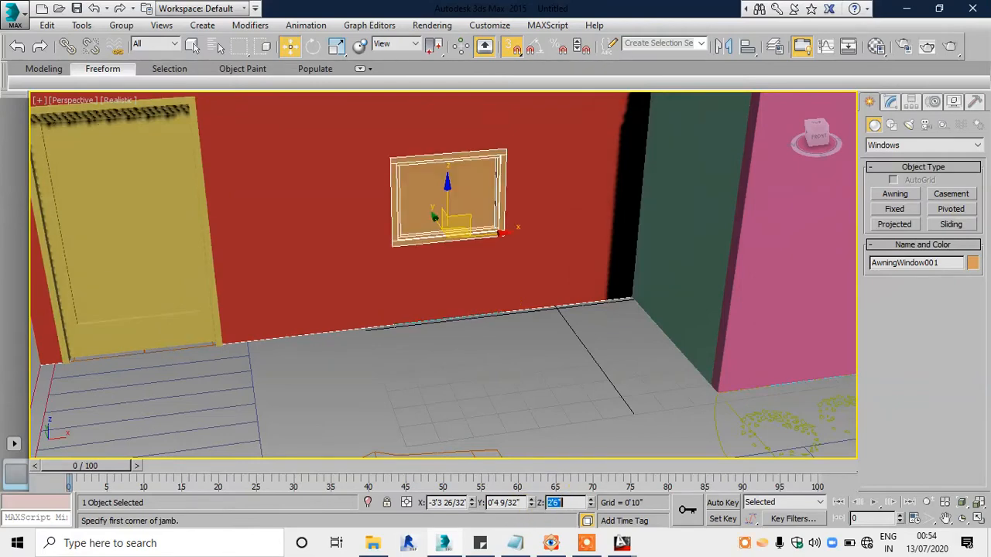
Step: Compare with the reference render again and set the porch awning window's Z position to 3'0"
left_click(551, 543)
left_click(553, 544)
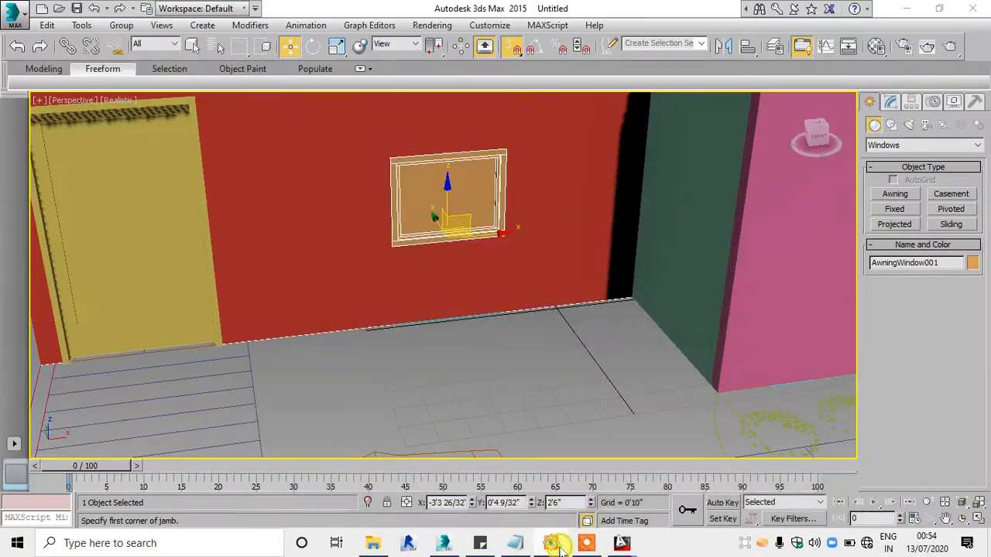
left_click_drag(578, 506, 532, 500)
type("3")
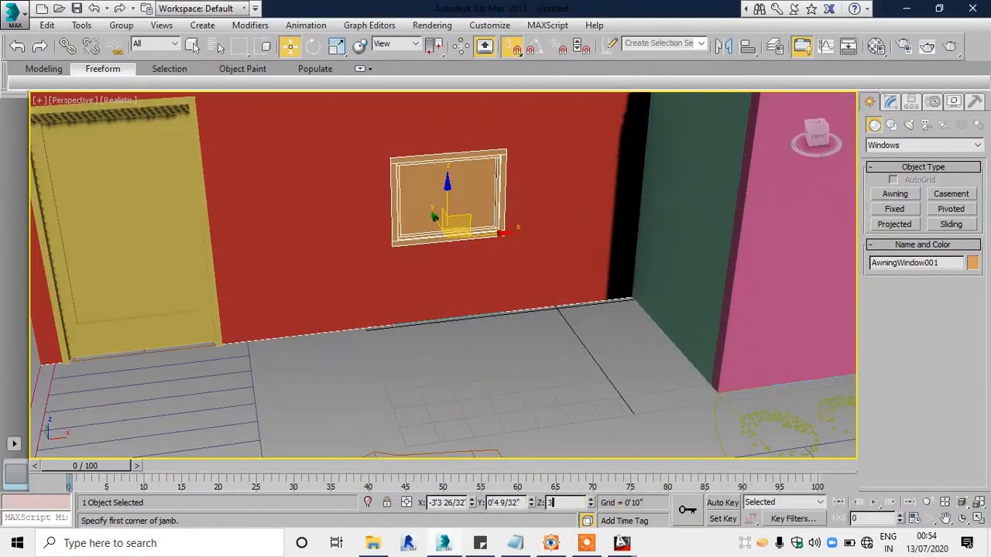
middle_click_drag(458, 259, 456, 328)
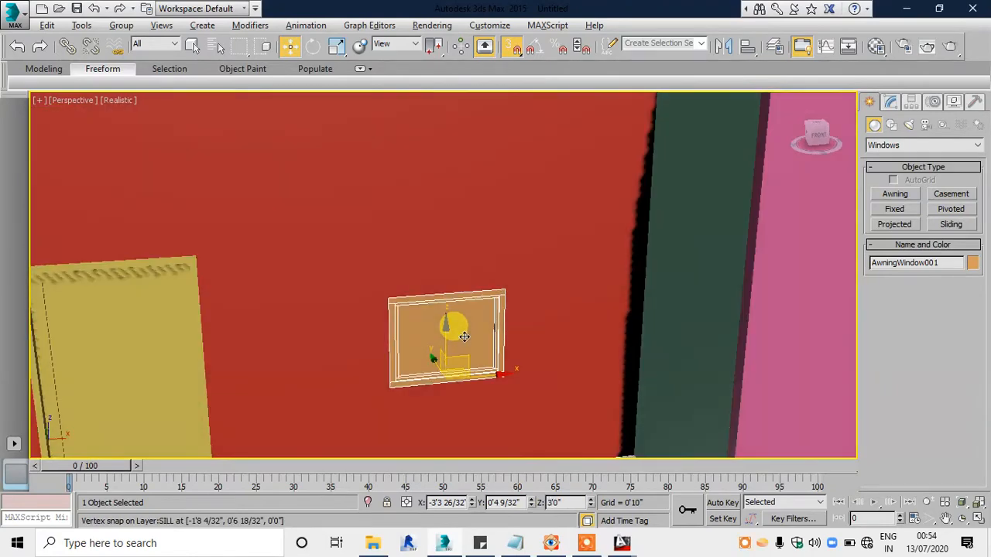
Step: Check the window proportions in the reference render and set the porch awning window's height to 5'0"
left_click(550, 545)
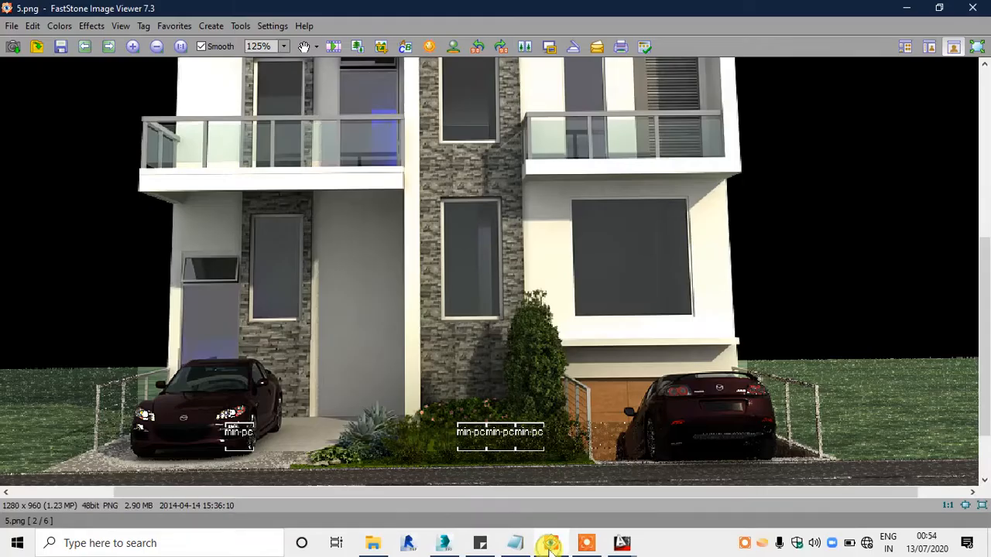
left_click(551, 546)
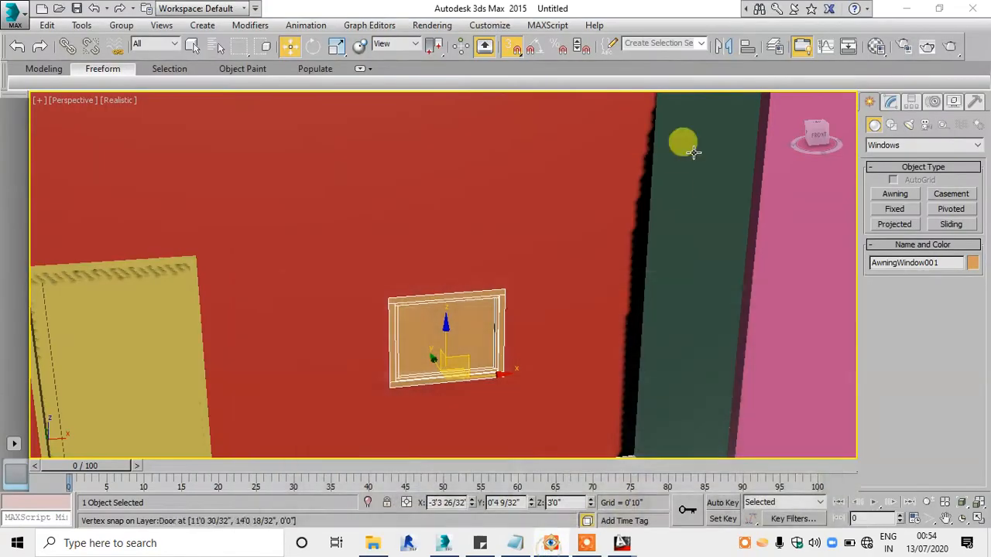
left_click(890, 101)
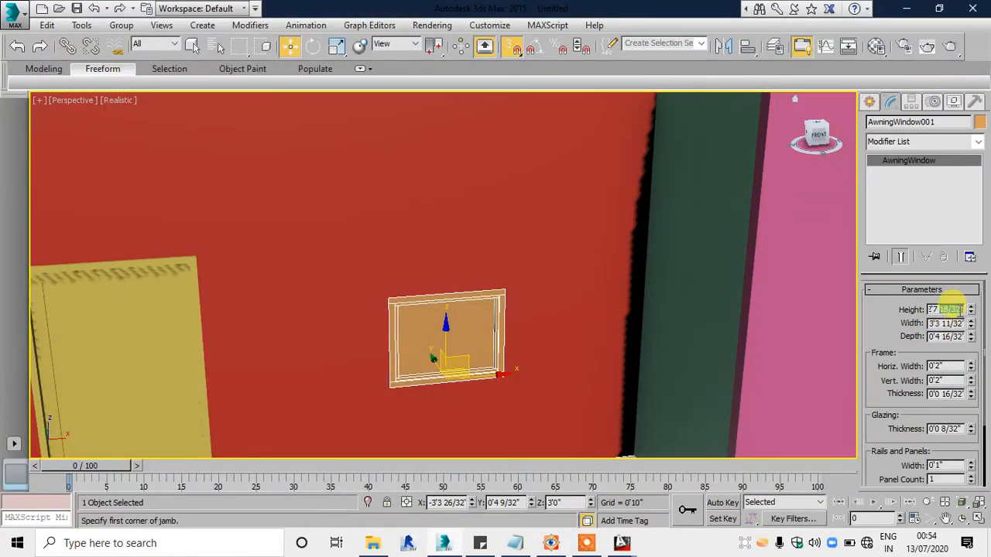
type("5")
key("Return")
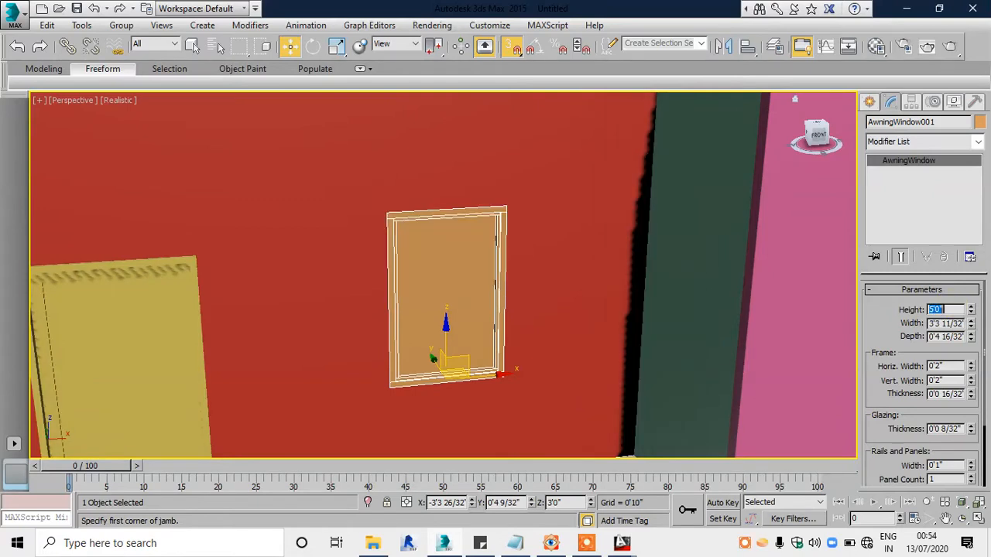
Step: Set the porch awning window's height to 7'0" and compare the wall with the reference render
scroll(442, 302, "down", 5)
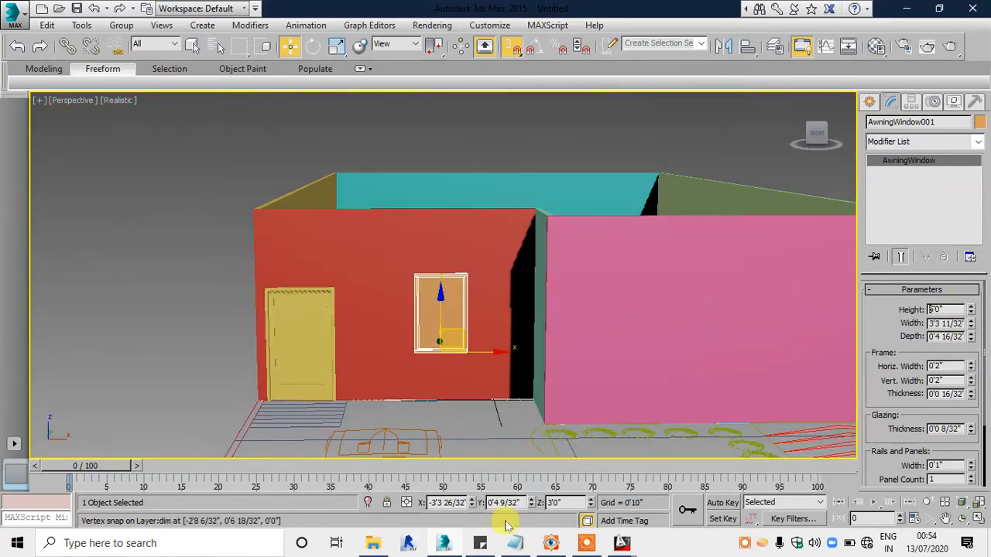
left_click(551, 544)
left_click(551, 544)
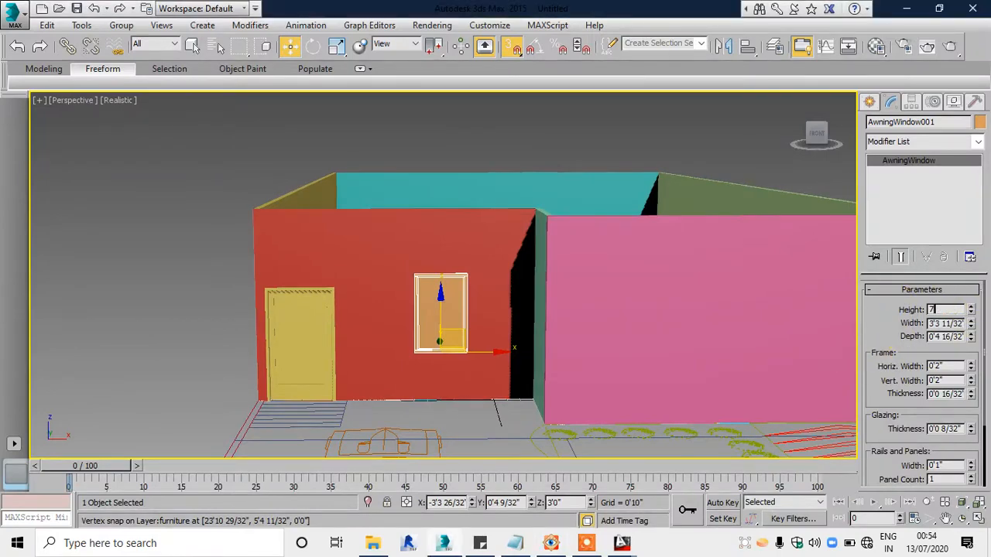
left_click(933, 310)
type("7")
key("Return")
middle_click_drag(528, 296, 550, 320, "alt")
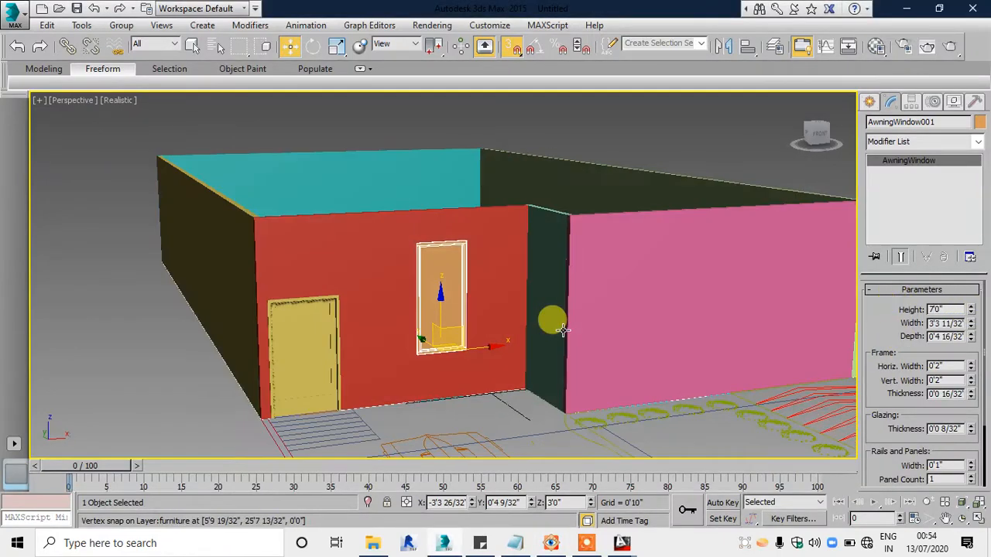
left_click(551, 544)
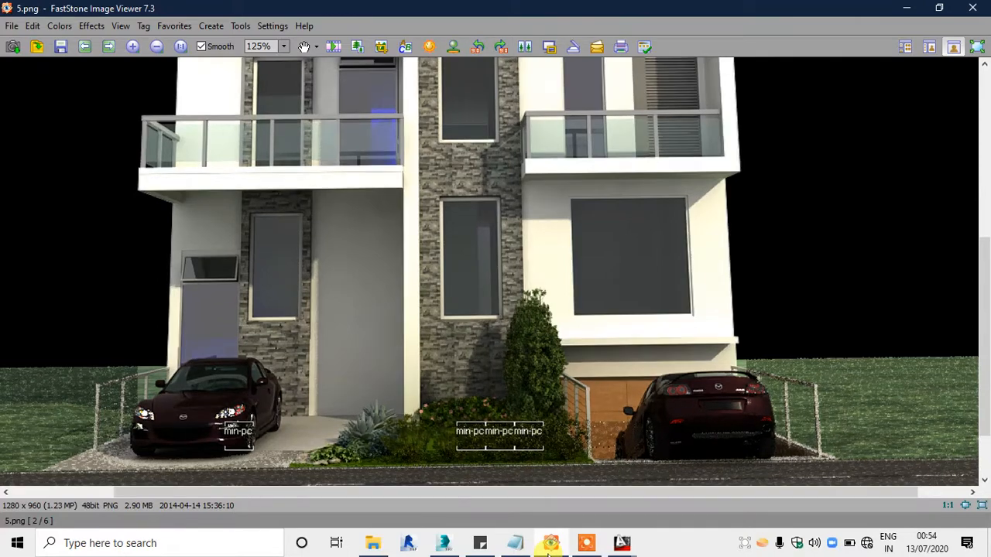
left_click(550, 544)
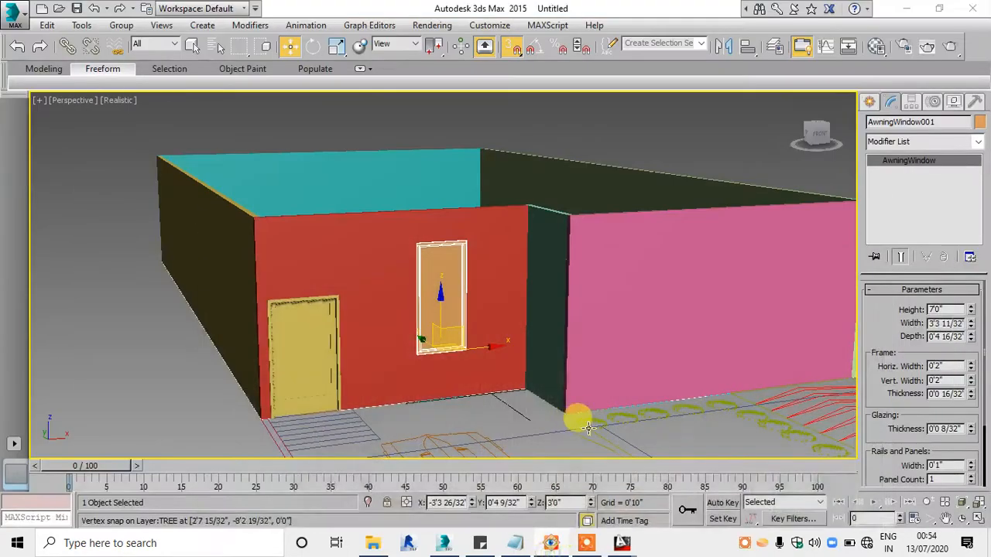
Step: Bring the first window opening of the front wall behind the planting into a maximized Top viewport and start the Awning window tool
middle_click_drag(364, 232, 371, 244)
key("alt+w")
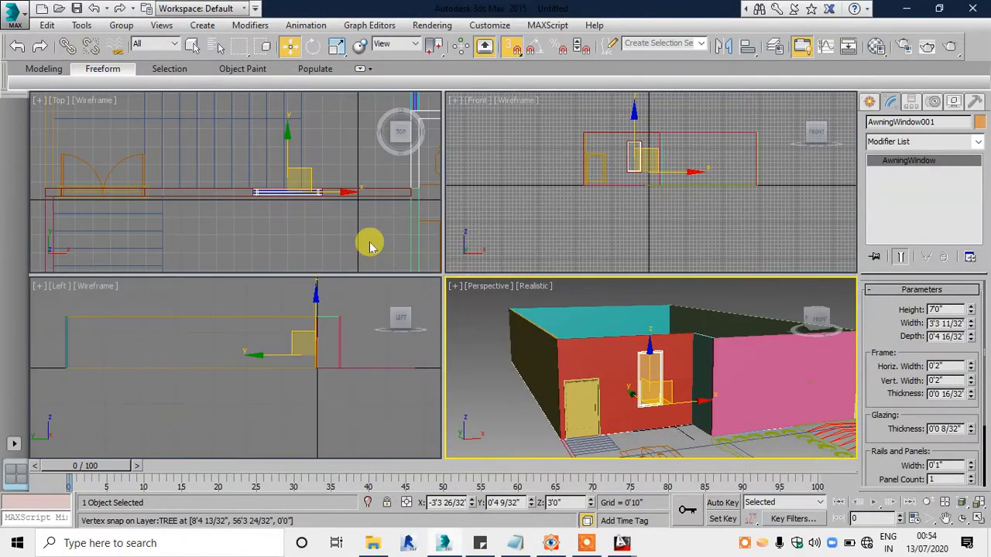
middle_click(371, 245)
key("alt+w")
scroll(371, 245, "down", 3)
scroll(595, 325, "up", 3)
middle_click_drag(615, 362, 517, 220)
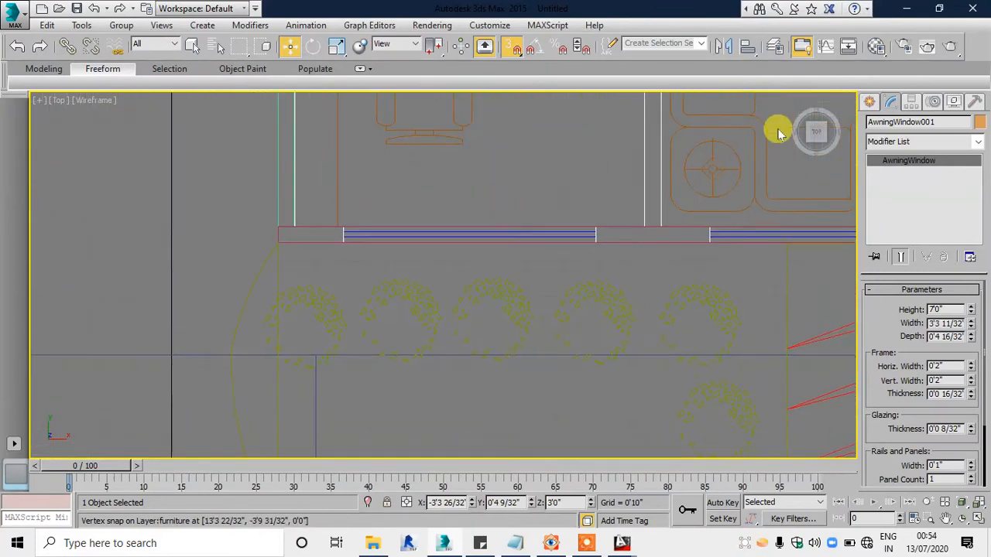
left_click(869, 103)
left_click(900, 197)
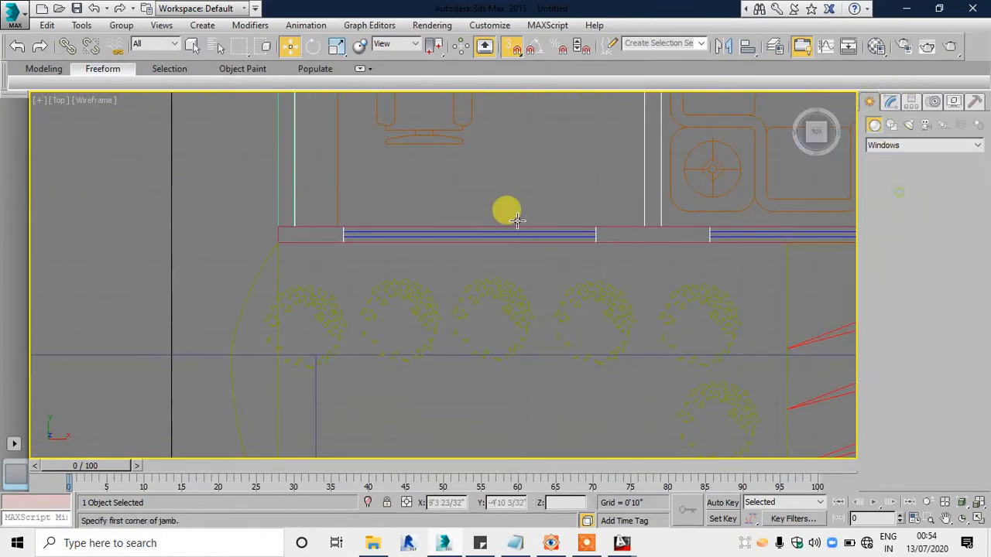
middle_click_drag(446, 238, 354, 241)
scroll(353, 241, "up", 2)
Step: Draw an awning window about 5'11" wide, 4.5" deep and 4'6" high, snapped to the front wall's opening, and show it in Perspective
left_click_drag(211, 222, 569, 219)
left_click(572, 243)
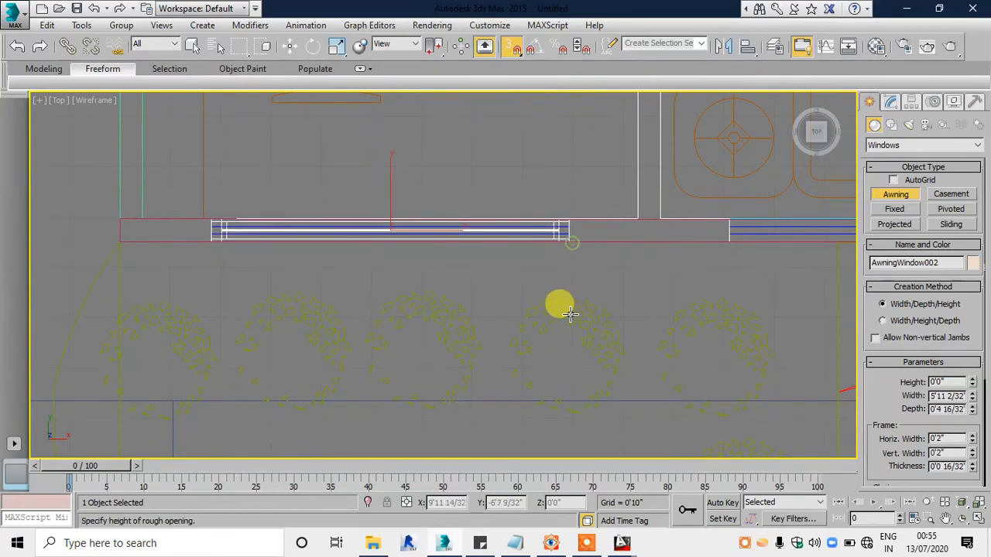
scroll(569, 315, "down", 3)
left_click(520, 121)
key("w")
key("alt+w")
middle_click(581, 376)
key("alt+w")
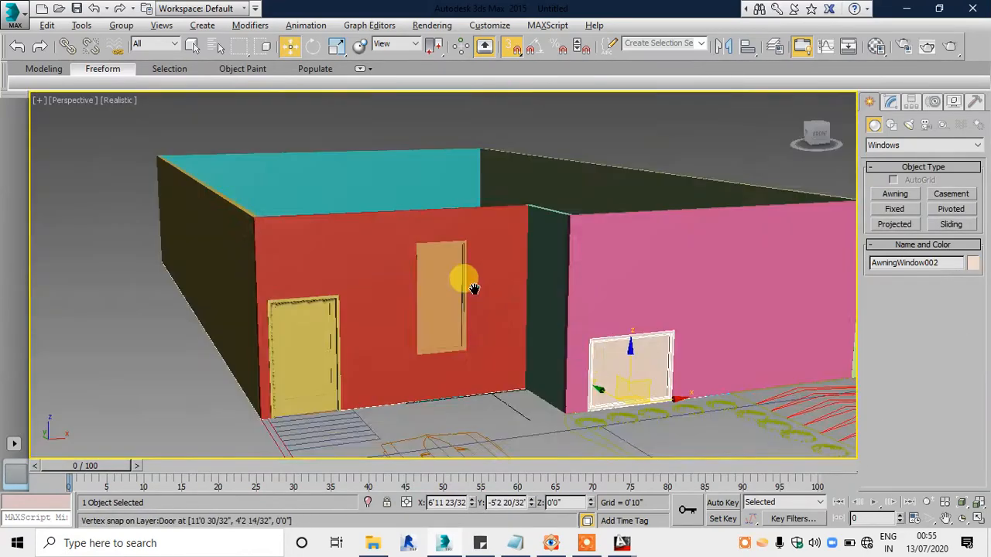
Step: Open the front wall window's parameters and set its Z position to 3'0"
scroll(534, 283, "up", 8)
left_click(891, 101)
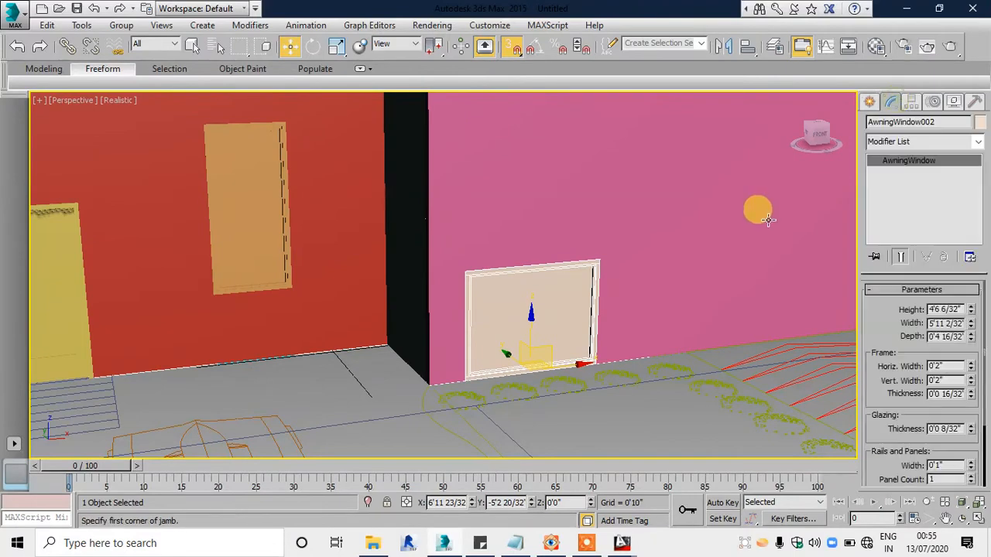
middle_click_drag(694, 248, 508, 288)
left_click(554, 502)
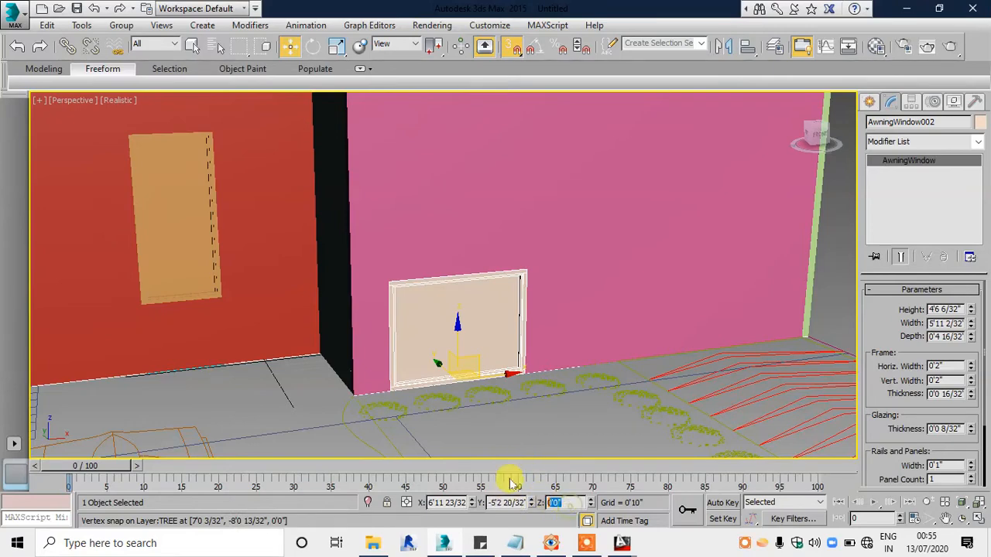
type("3")
key("Return")
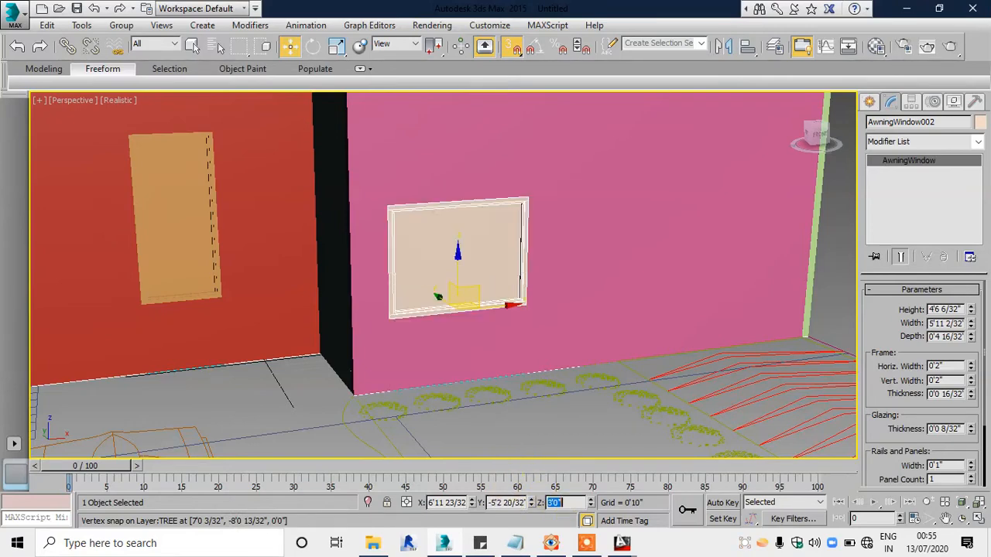
Step: Set the front wall awning window's height to 7'0"
double_click(948, 308)
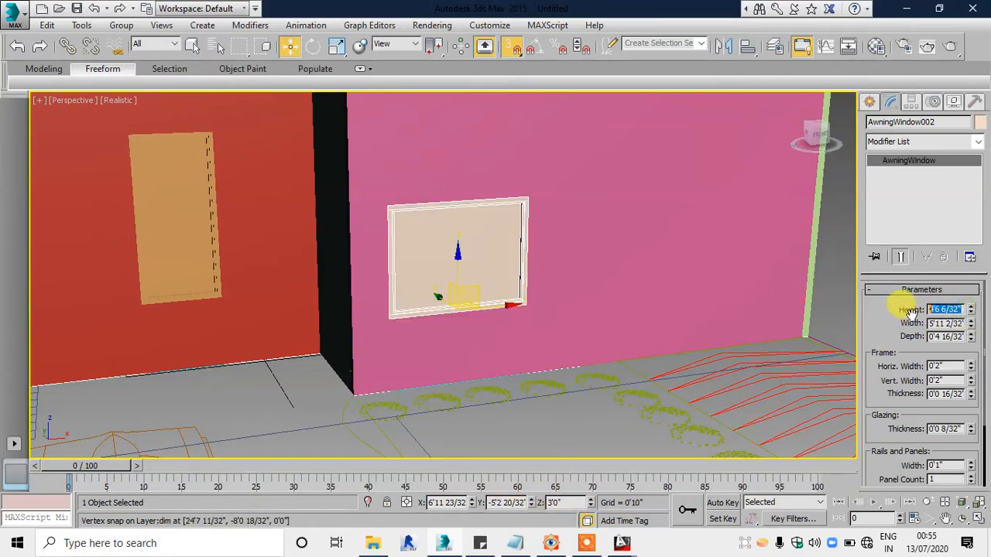
type("7")
key("Return")
scroll(464, 201, "down", 3)
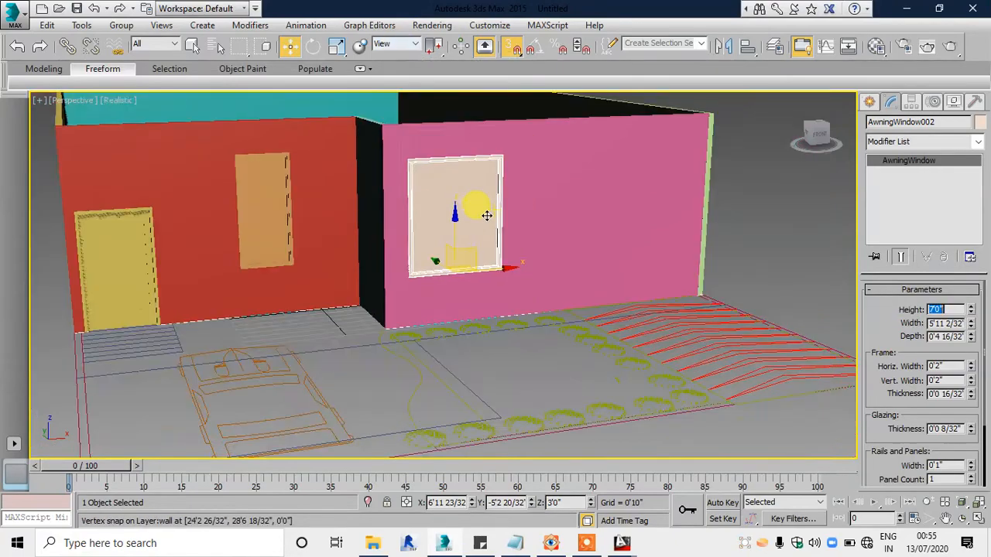
Step: Draw an awning window about 10'6" wide, 4.5" deep and 8'0" high in the Top viewport, snapped to the front wall's second opening
middle_click_drag(486, 214, 491, 315, "alt")
key("t")
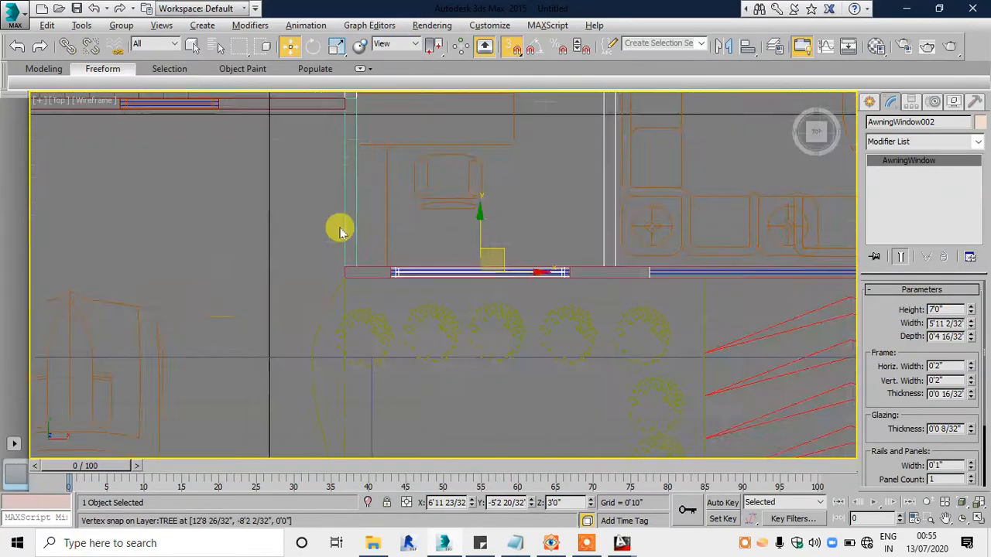
scroll(636, 243, "up", 5)
left_click(870, 105)
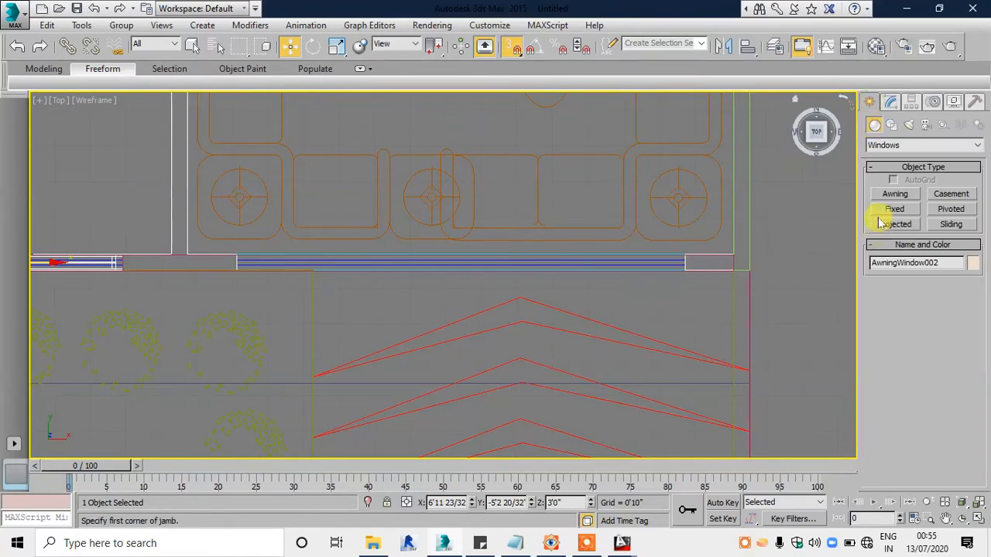
left_click(886, 194)
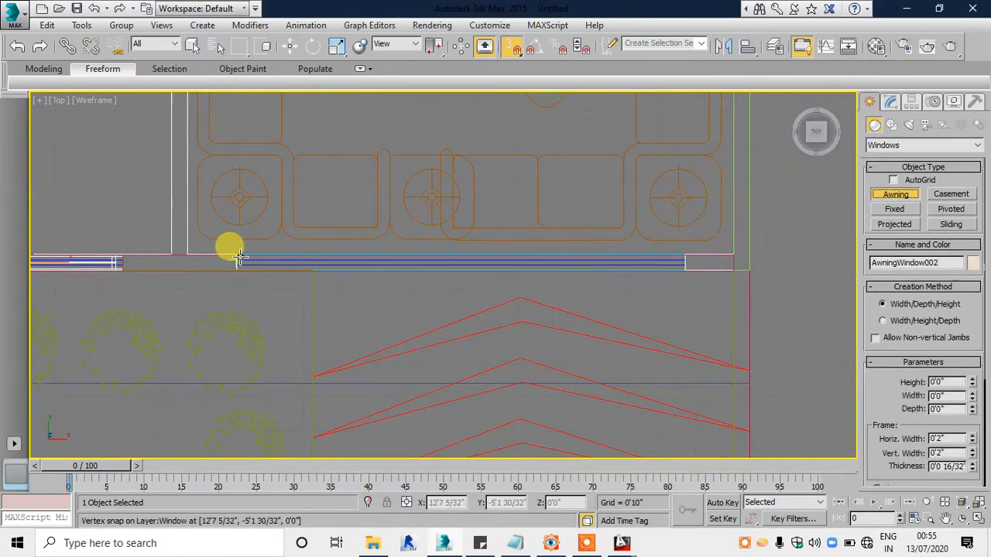
scroll(236, 255, "up", 2)
middle_click_drag(227, 266, 161, 245)
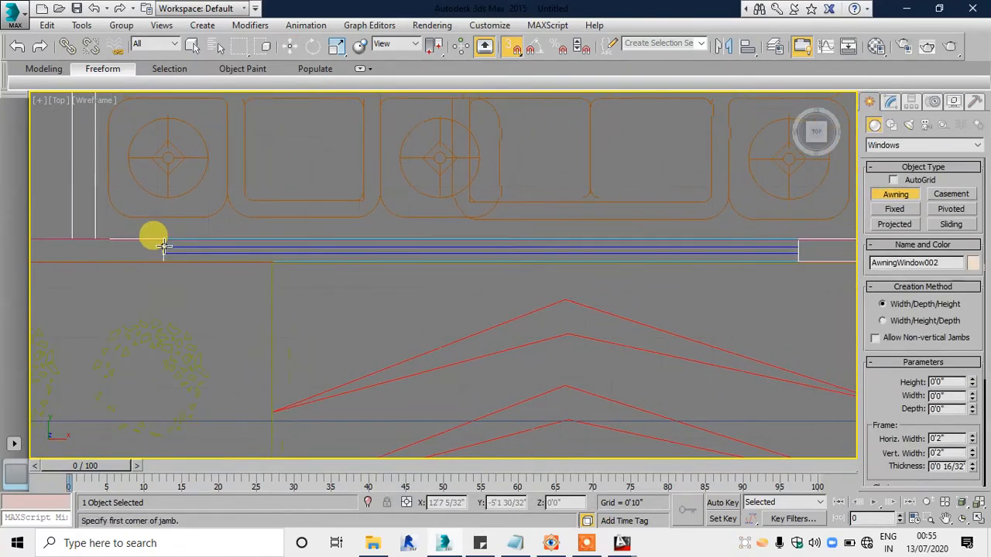
left_click_drag(164, 240, 801, 243)
left_click(800, 263)
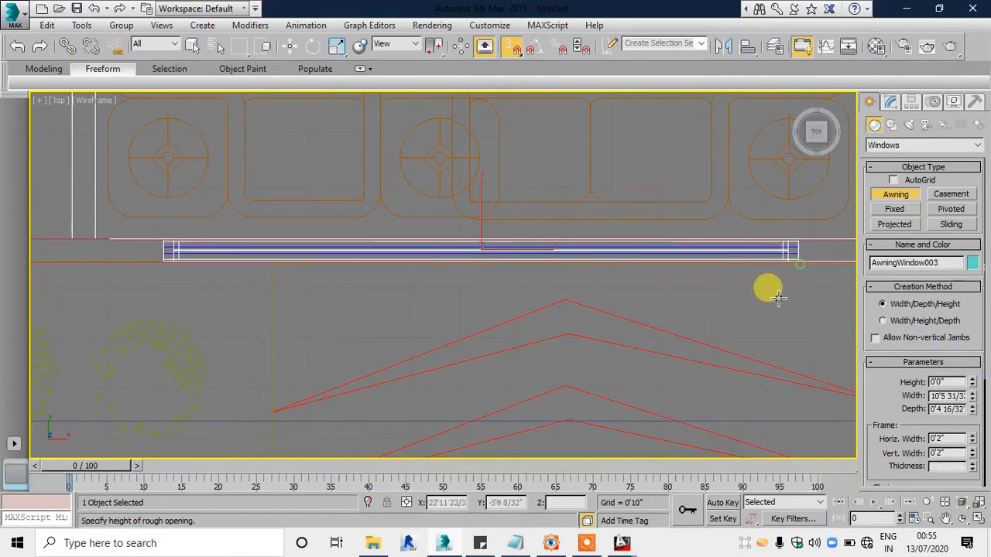
scroll(777, 303, "down", 4)
left_click(698, 147)
right_click(698, 147)
Step: Show the new wide awning window in a maximized Perspective viewport and set its height to 7'0"
key("alt+w")
right_click(657, 395)
key("alt+w")
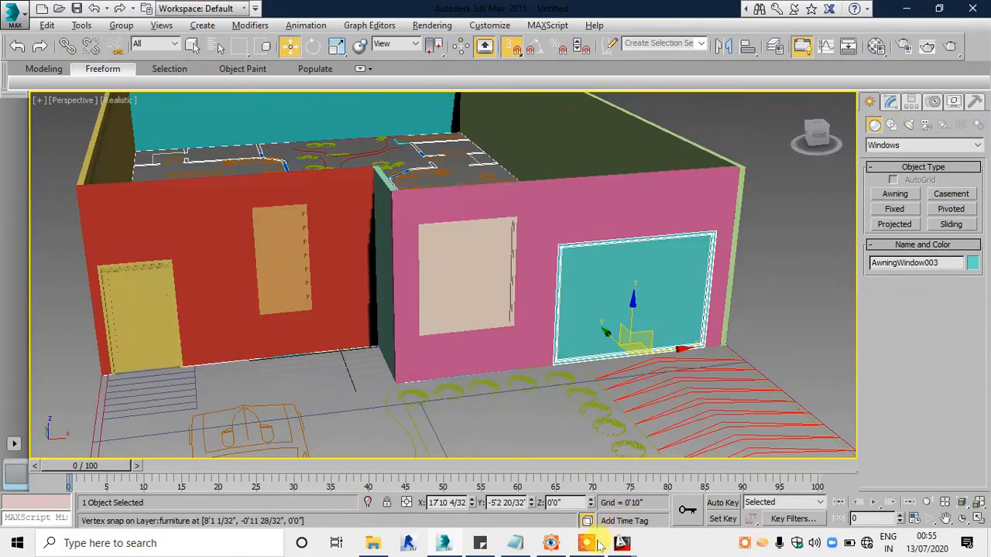
left_click(552, 543)
left_click(552, 543)
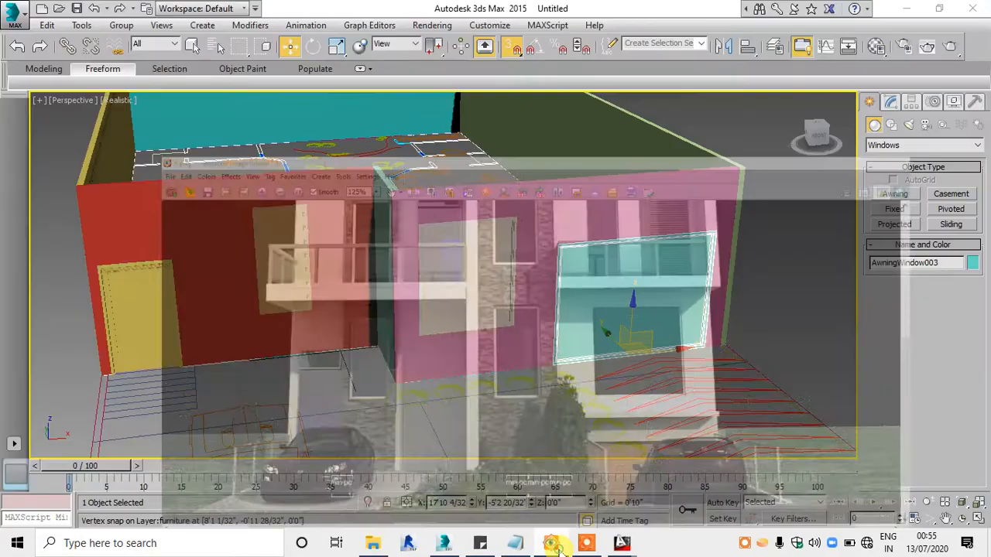
left_click(890, 102)
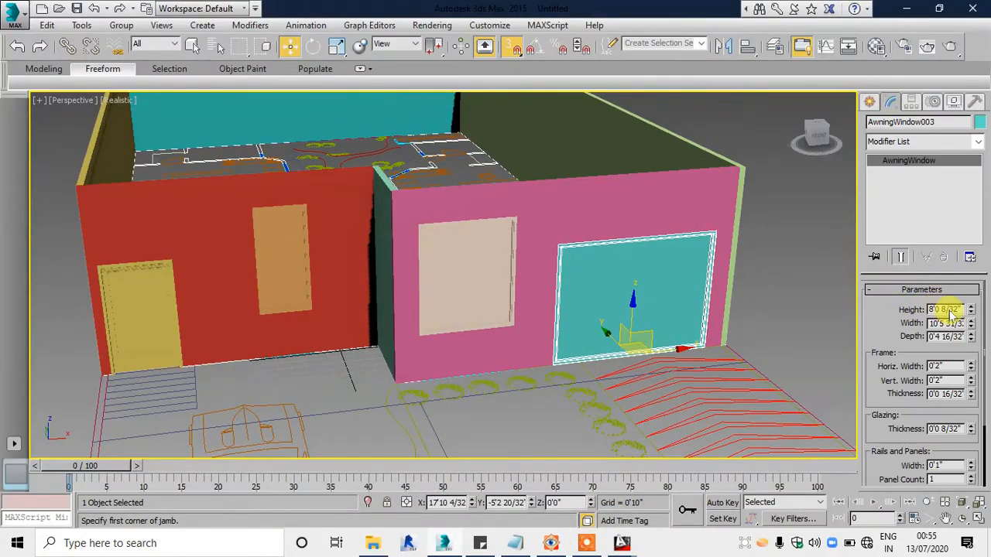
left_click_drag(964, 308, 914, 308)
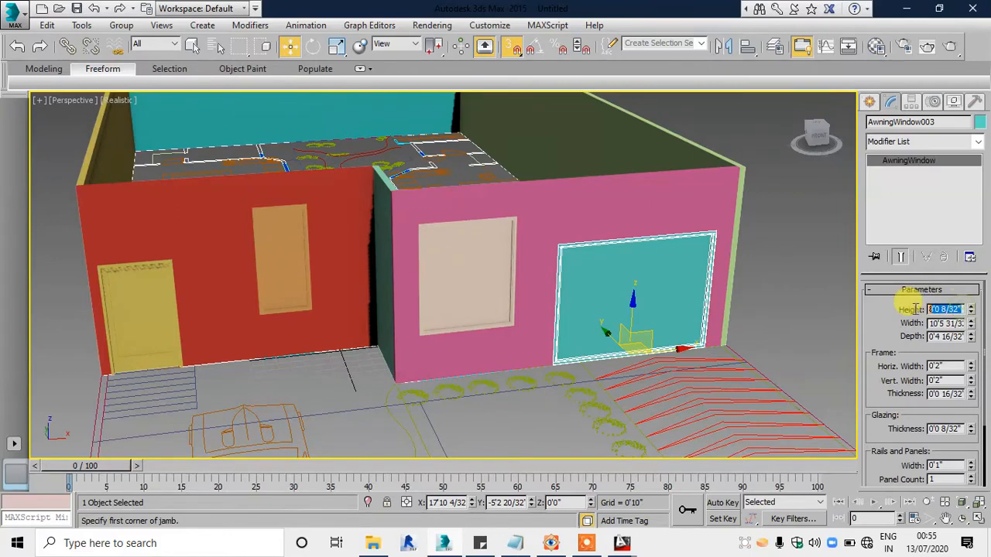
key("Return")
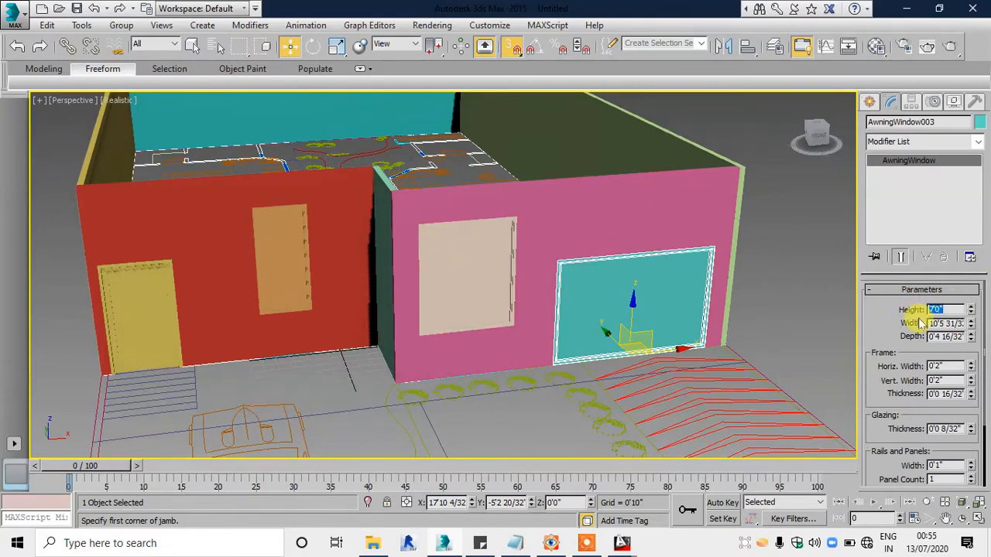
Step: Set the Z position of the wide front wall window to 3'0"
left_click(558, 502)
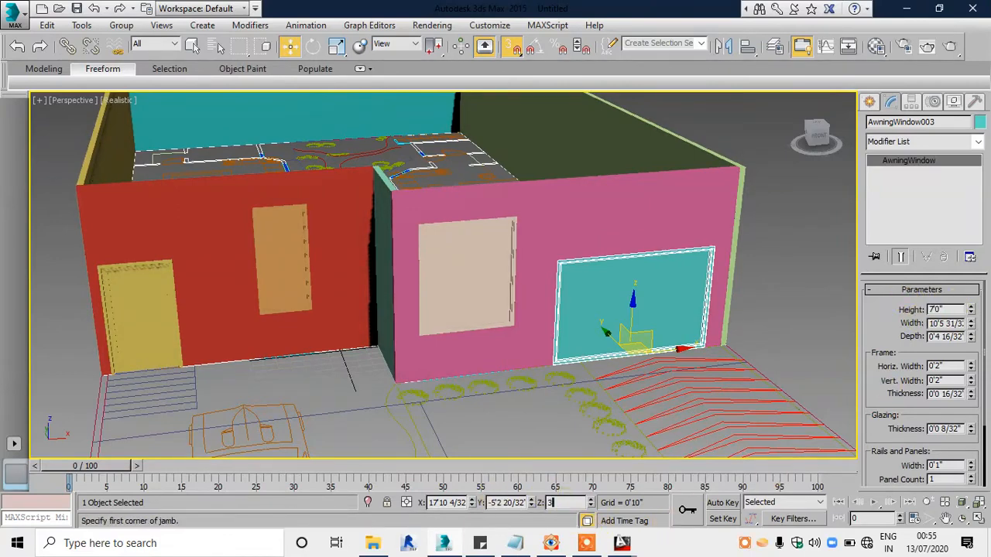
type("3")
key("Return")
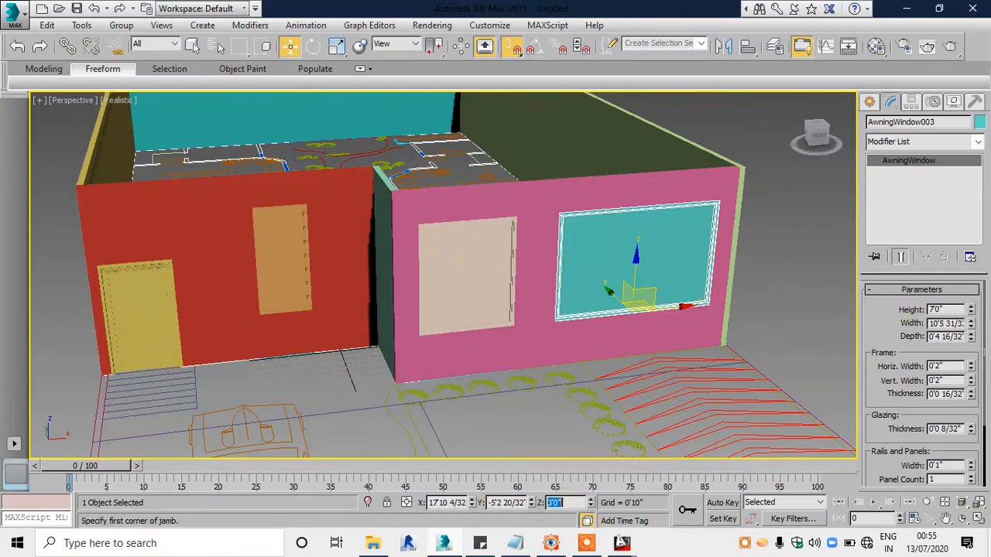
Step: Switch to the reference render 5.png in FastStone Image Viewer and examine the ground-floor windows, door and balcony slabs at 175% zoom
left_click(552, 545)
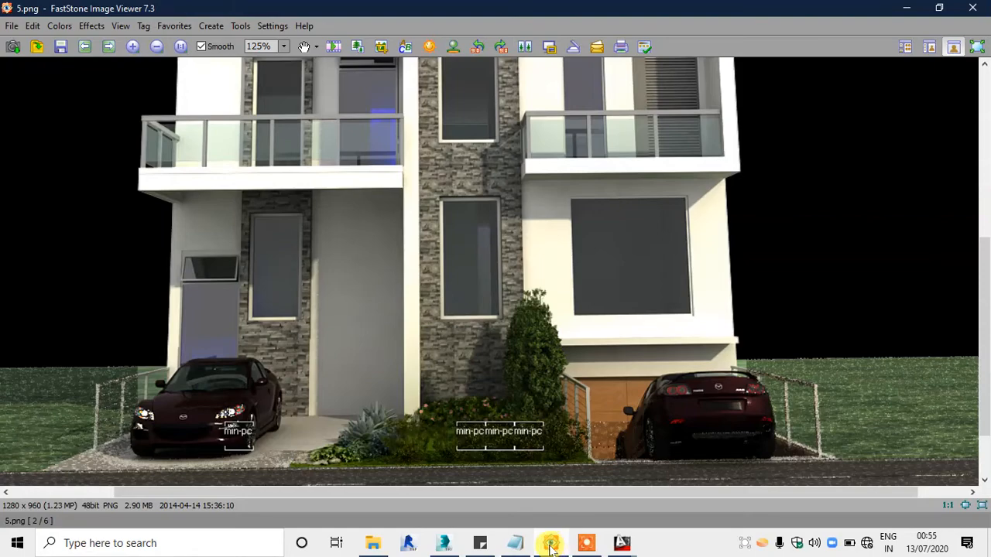
left_click(550, 545)
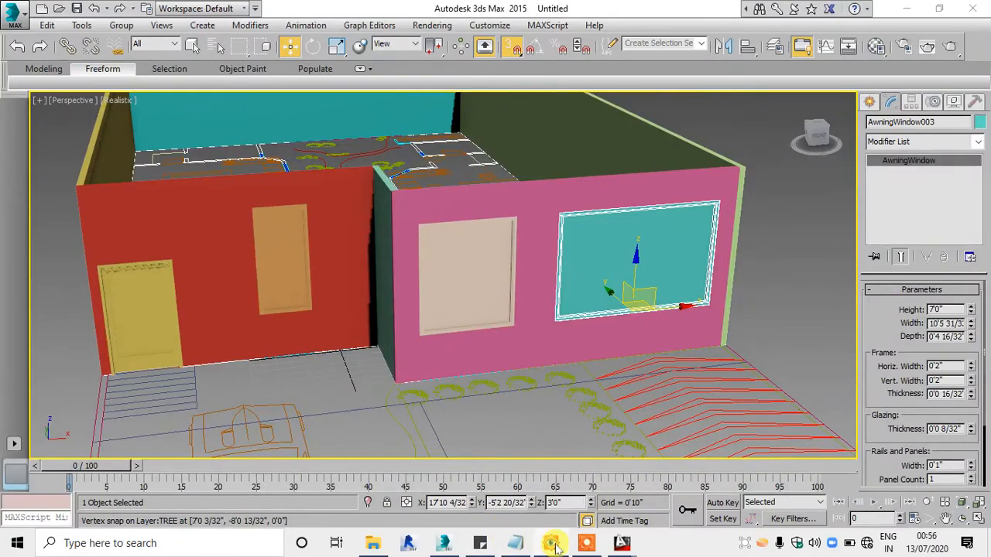
left_click(550, 545)
scroll(360, 170, "up", 2)
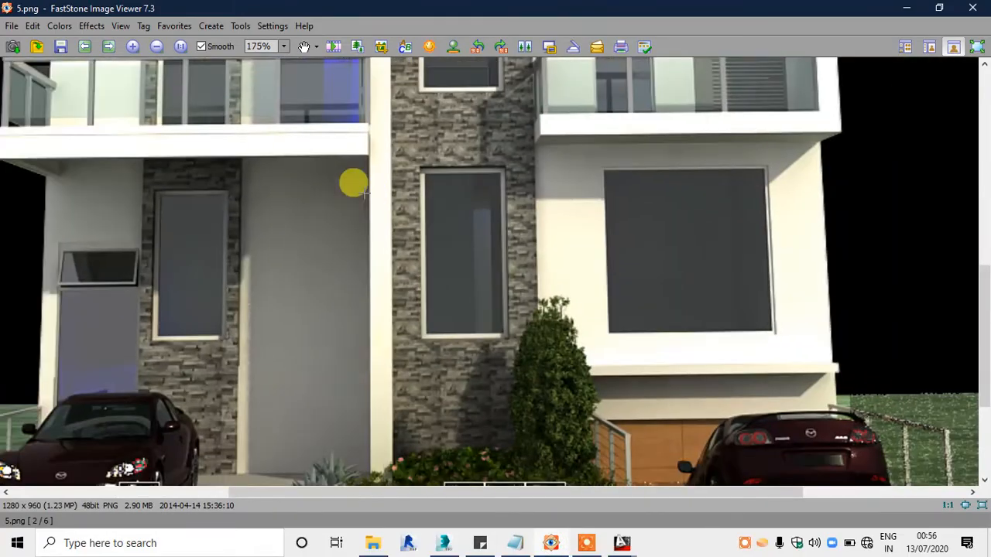
left_click_drag(503, 243, 480, 121)
left_click_drag(458, 246, 593, 398)
left_click_drag(325, 385, 256, 376)
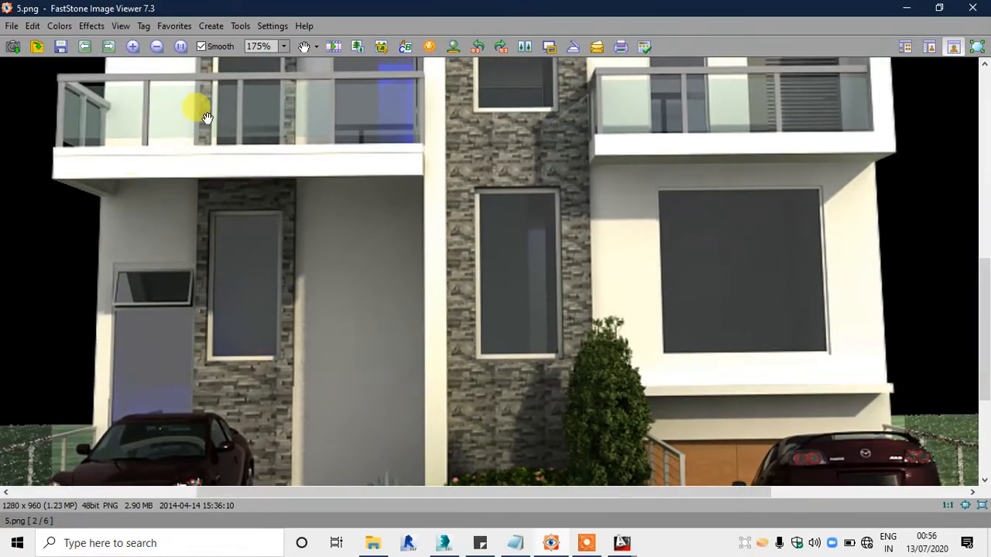
left_click_drag(354, 291, 376, 254)
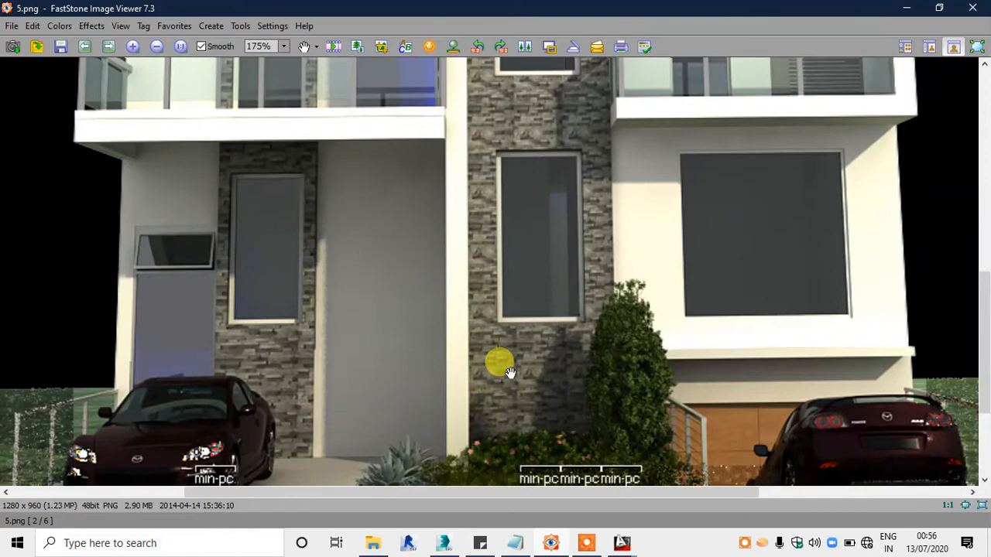
Step: Compare the modelled front walls, door and windows in 3ds Max with the facade in the reference render
left_click(550, 541)
middle_click_drag(420, 312, 433, 400, "alt")
left_click(550, 542)
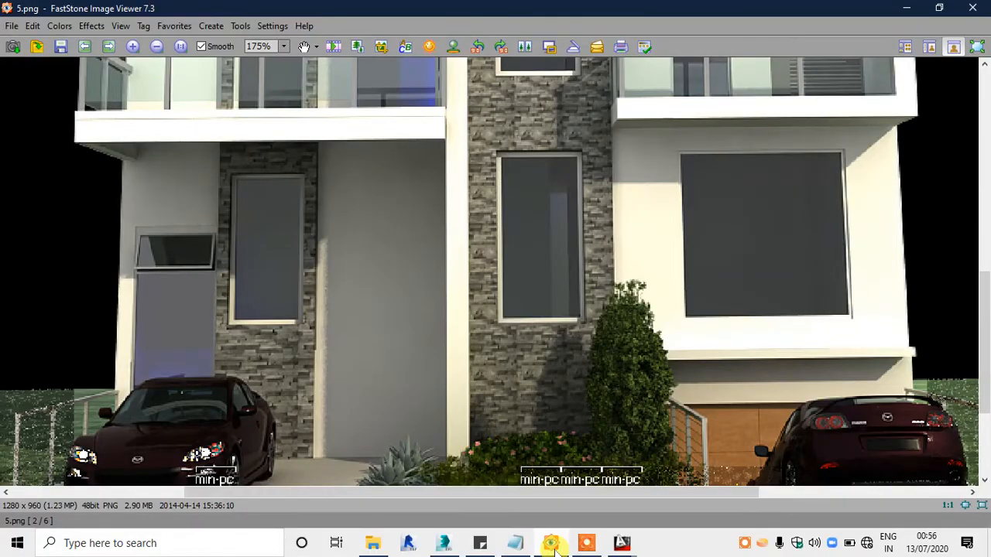
left_click(550, 543)
middle_click_drag(435, 380, 455, 343, "alt")
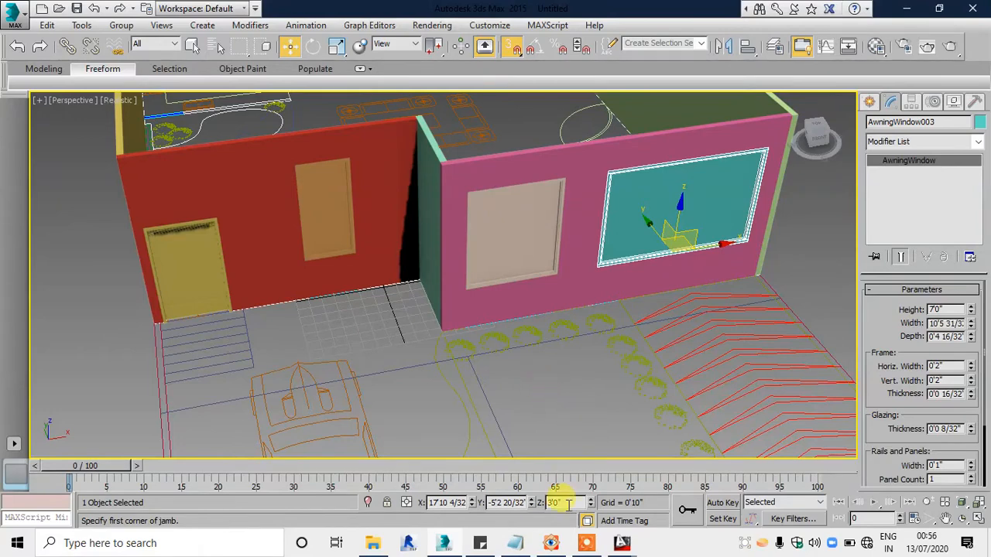
left_click(549, 547)
left_click(549, 546)
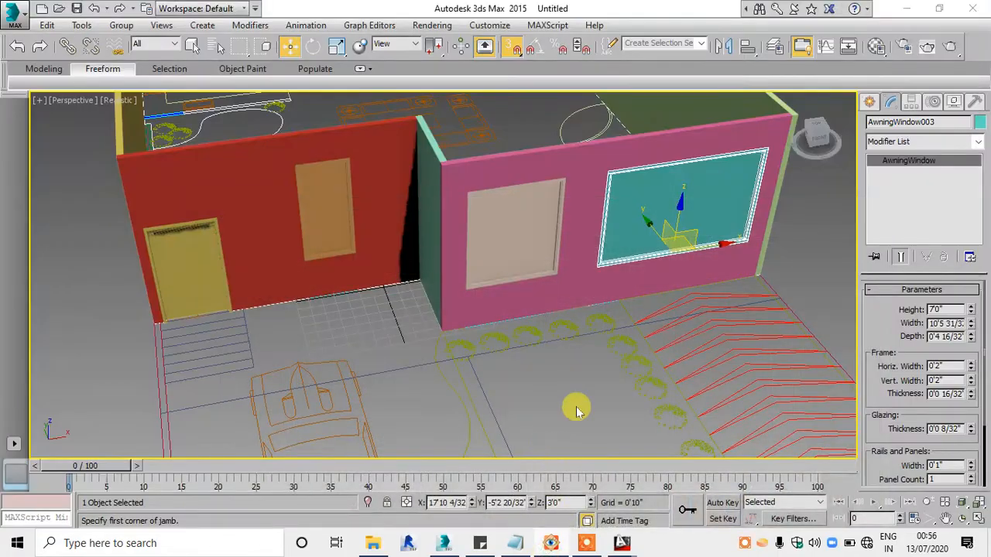
left_click(551, 544)
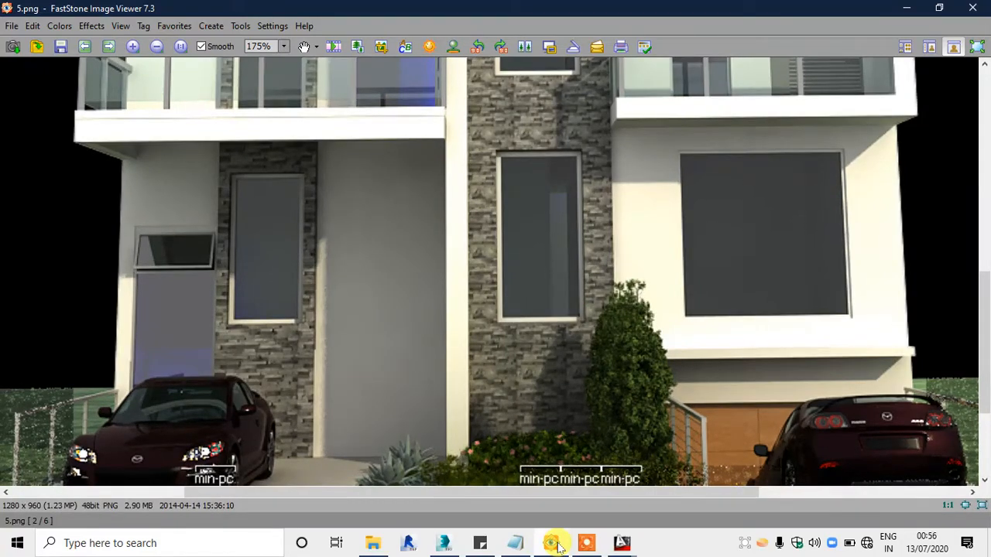
left_click(556, 544)
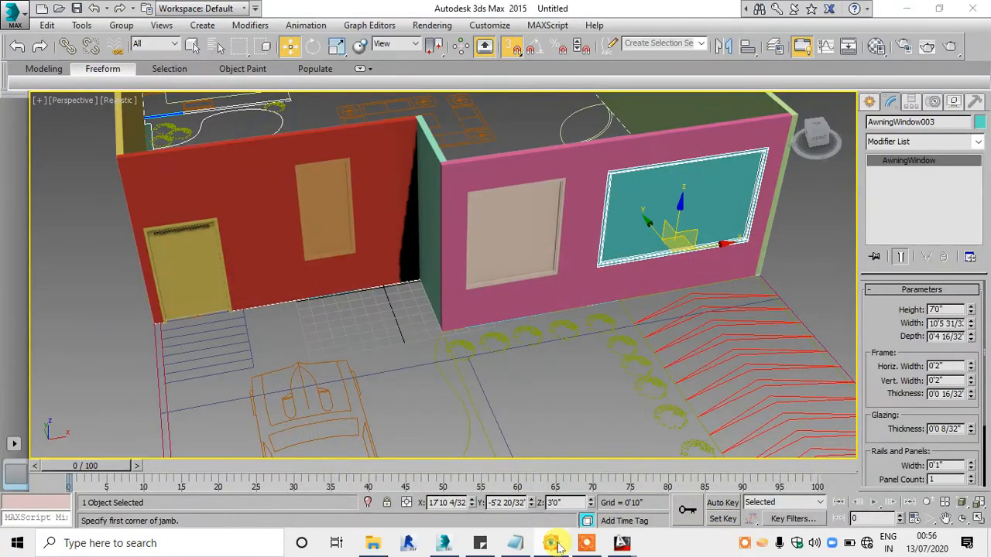
left_click(556, 544)
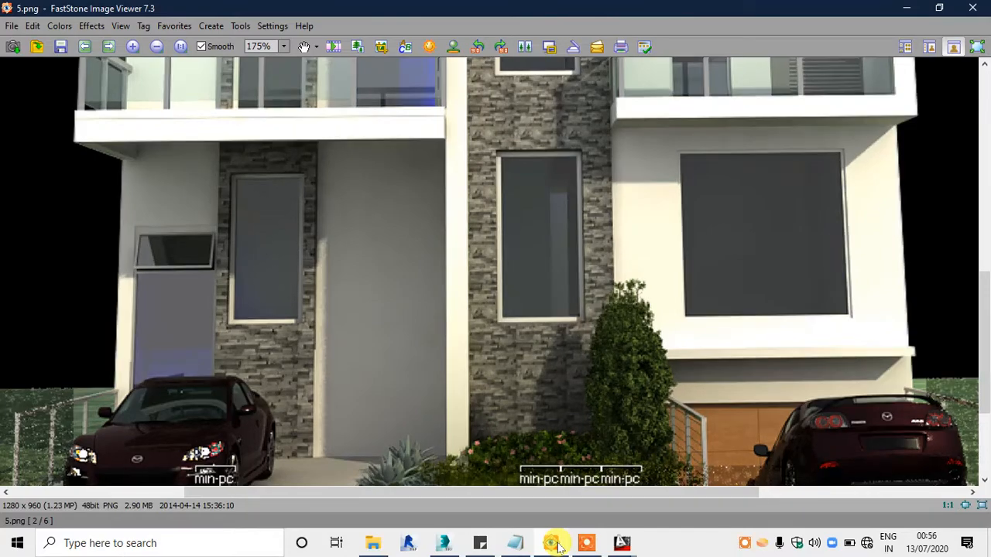
left_click(558, 544)
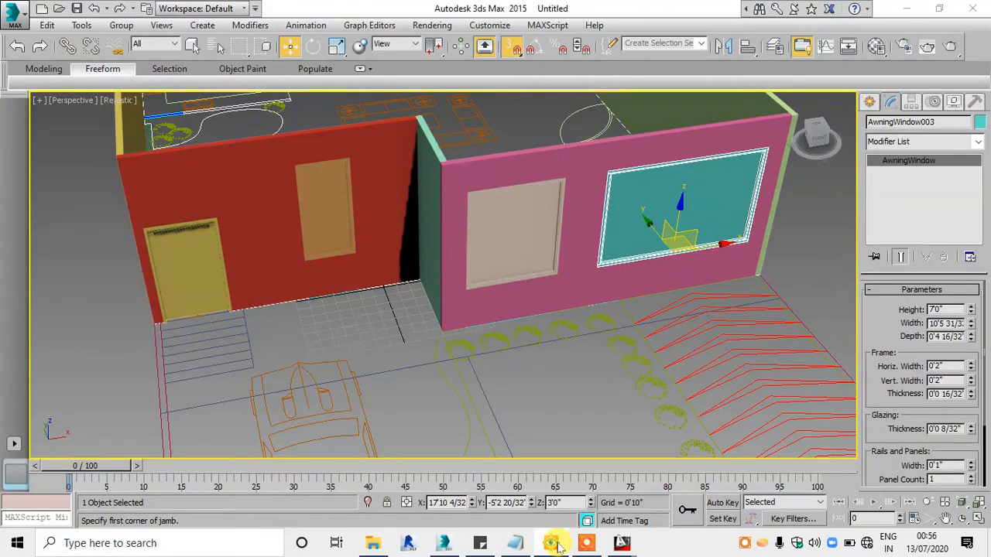
left_click(557, 544)
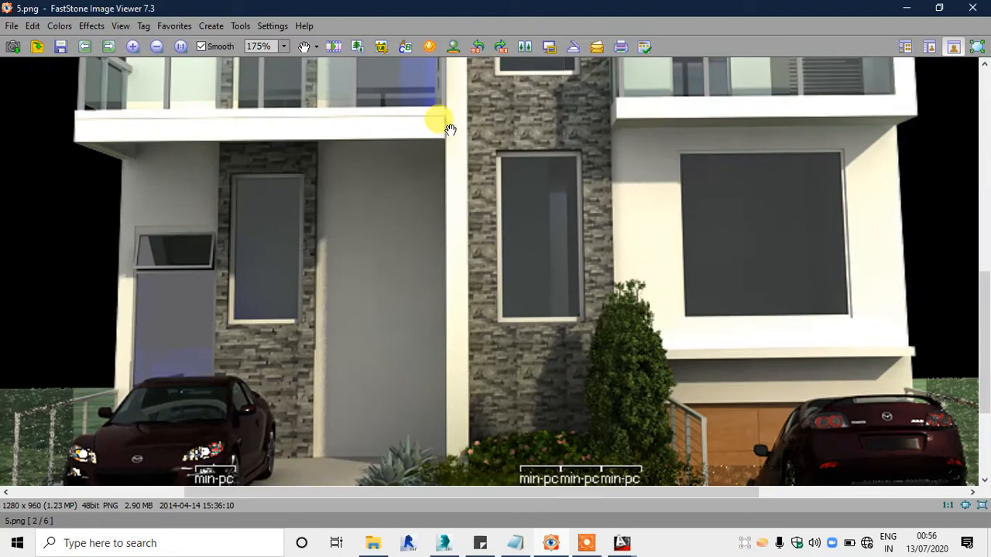
Step: Close the wallpaper editor and check the corner between the two front walls in the model against the reference render
scroll(450, 336, "down", 1)
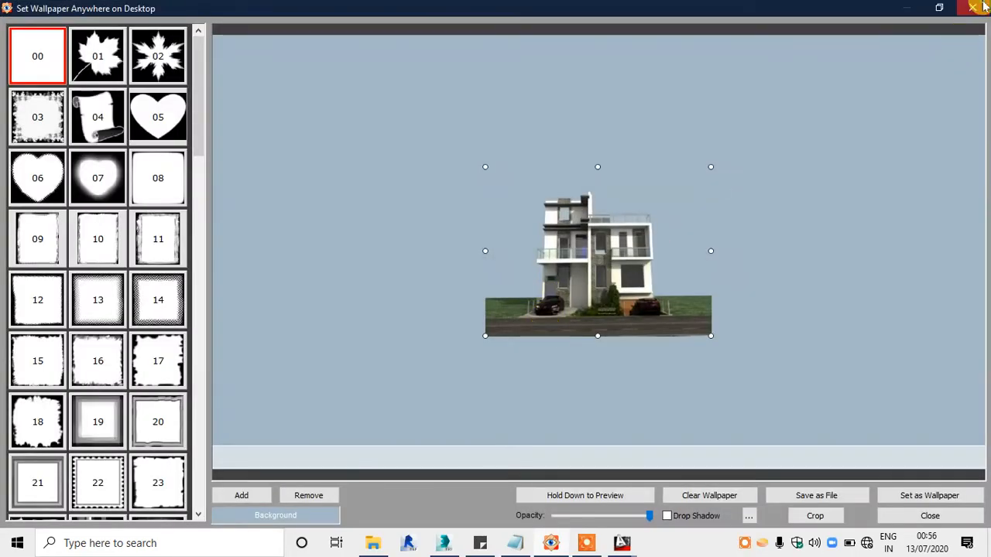
left_click(977, 6)
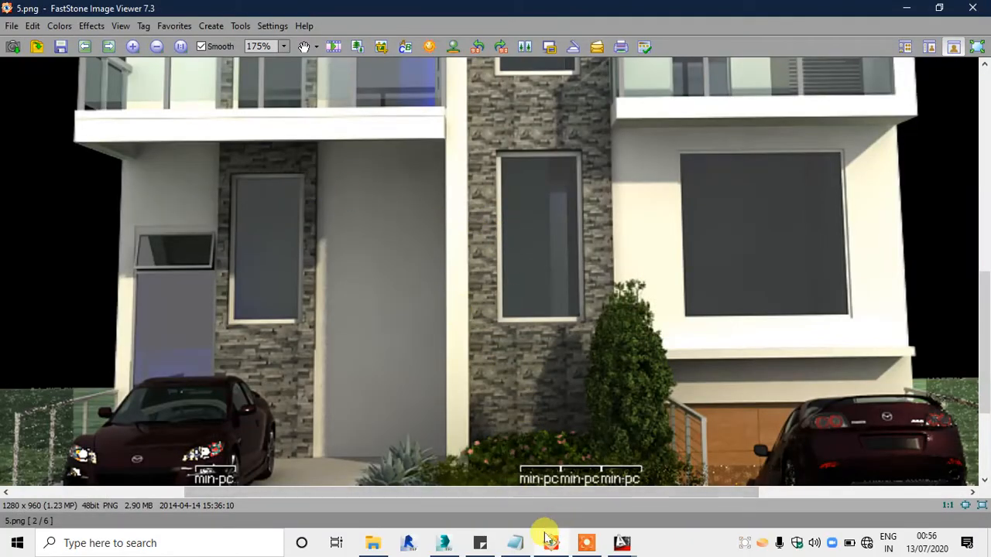
left_click(445, 543)
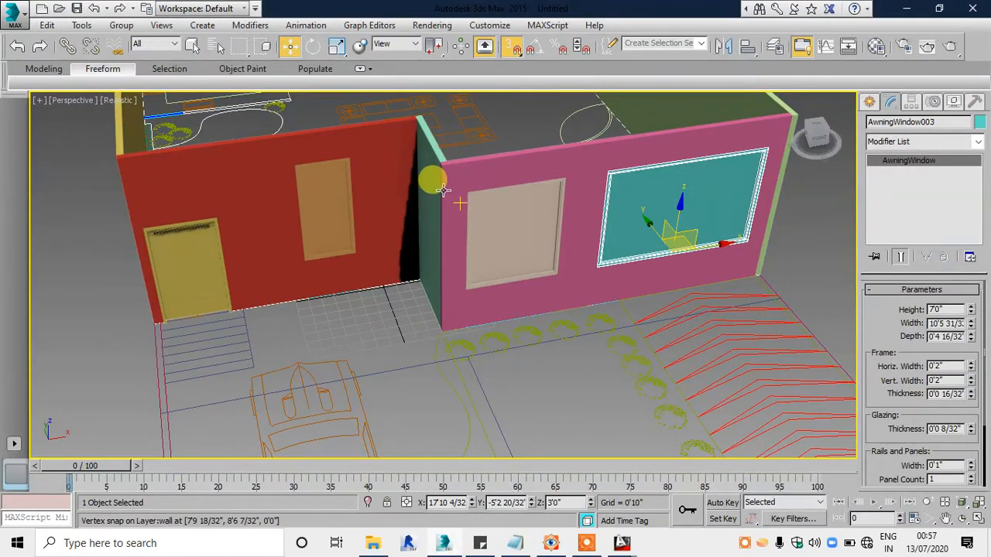
left_click(547, 551)
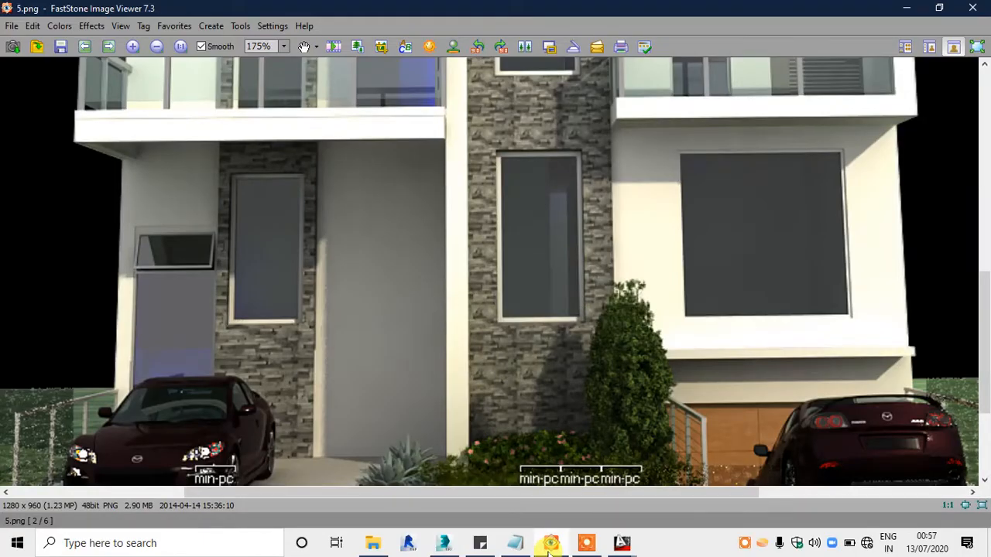
left_click(550, 546)
left_click(550, 543)
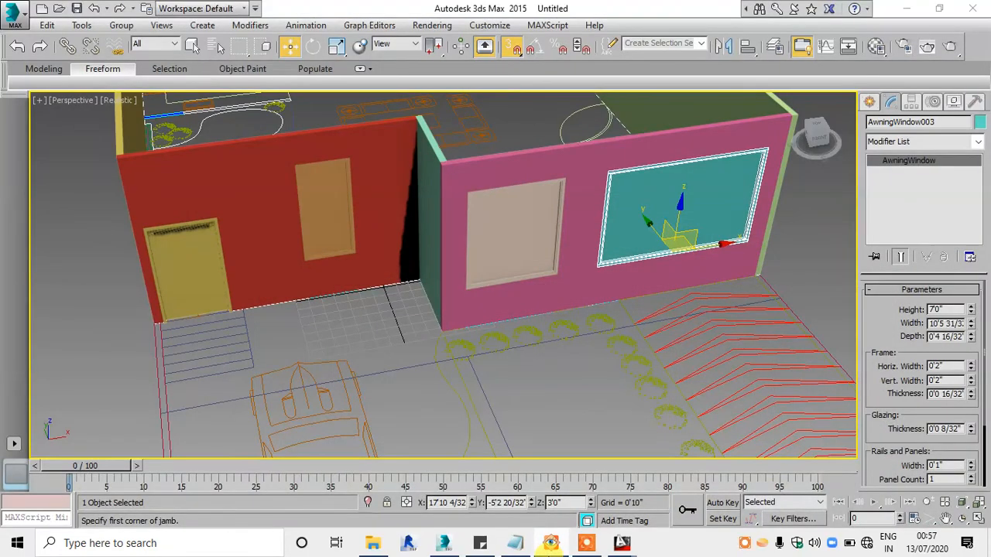
left_click(550, 542)
left_click(550, 542)
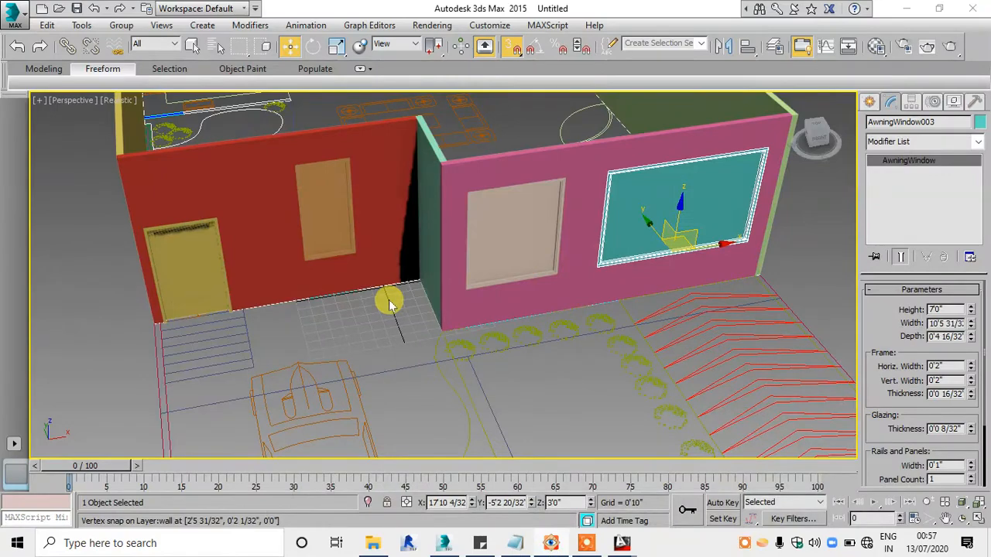
Step: Open the spline shape creation tools with the rear of the floor plan framed in the Top view
key("alt+w")
right_click(317, 165)
key("alt+w")
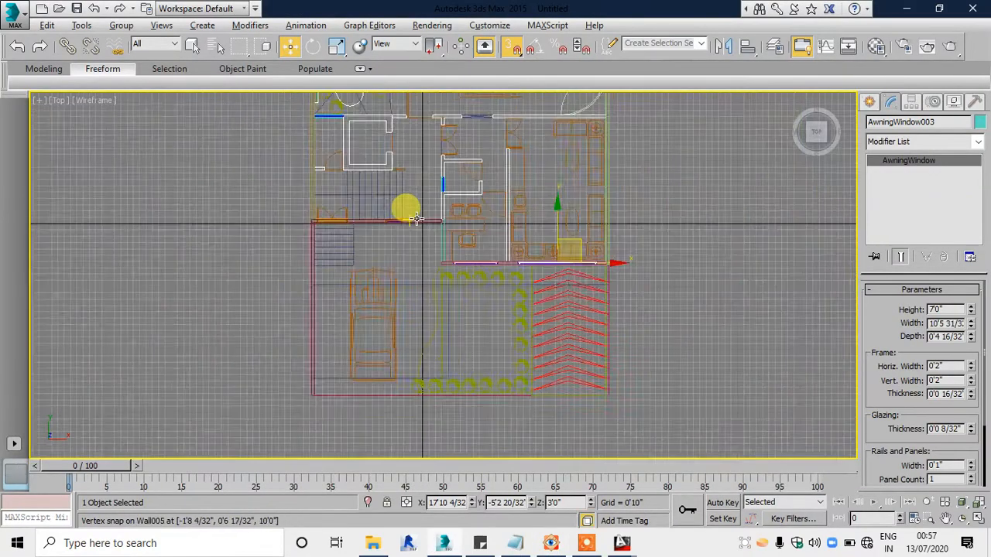
scroll(417, 219, "down", 1)
middle_click_drag(416, 219, 401, 438)
scroll(431, 165, "up", 2)
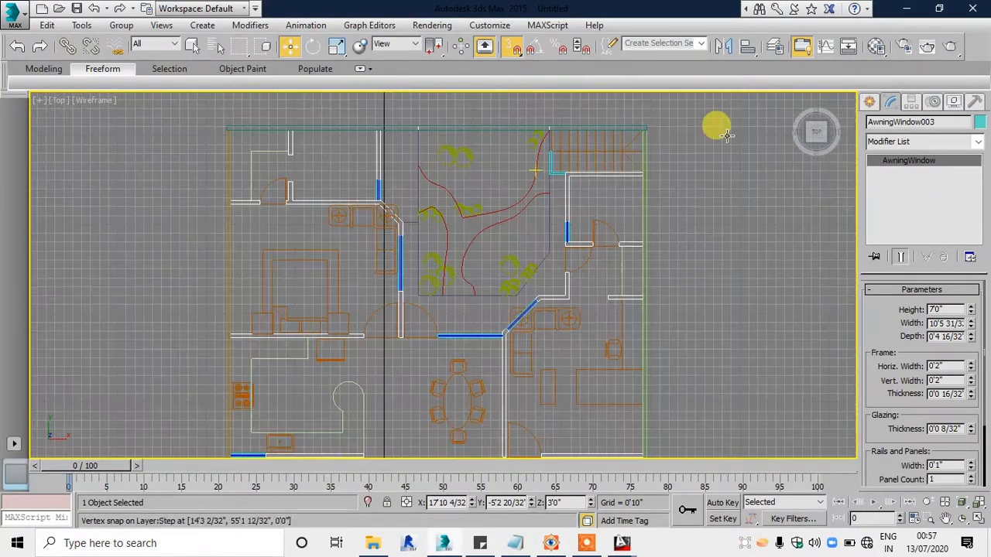
left_click(867, 103)
left_click(891, 124)
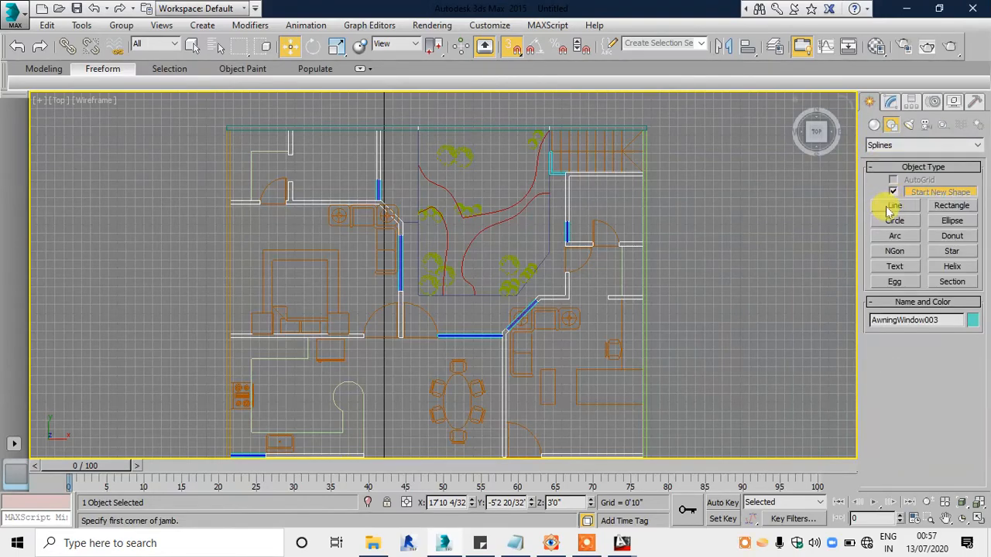
Step: Examine the modelled walls, door and windows in the Front and Perspective views
key("alt+w")
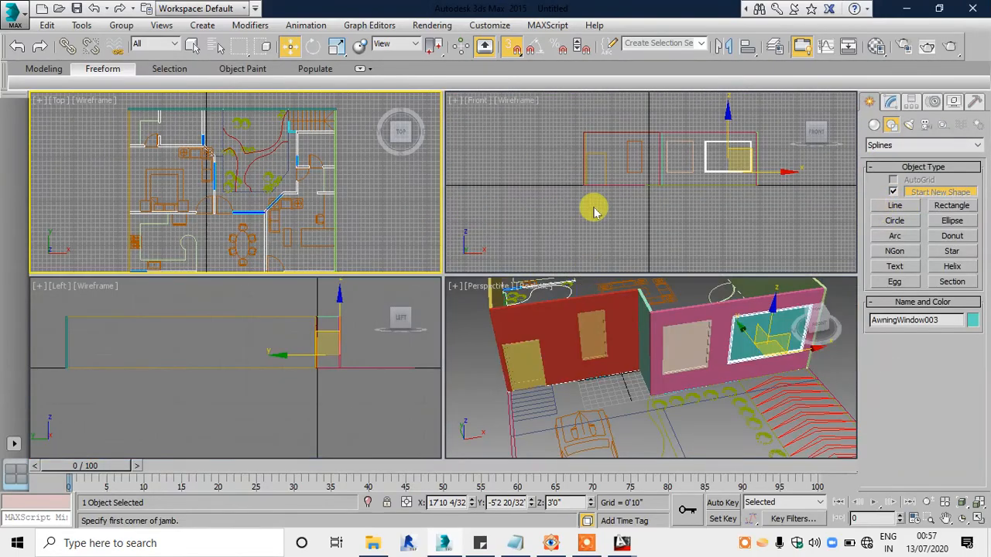
right_click(588, 200)
key("alt+w")
key("alt+w")
key("alt+w")
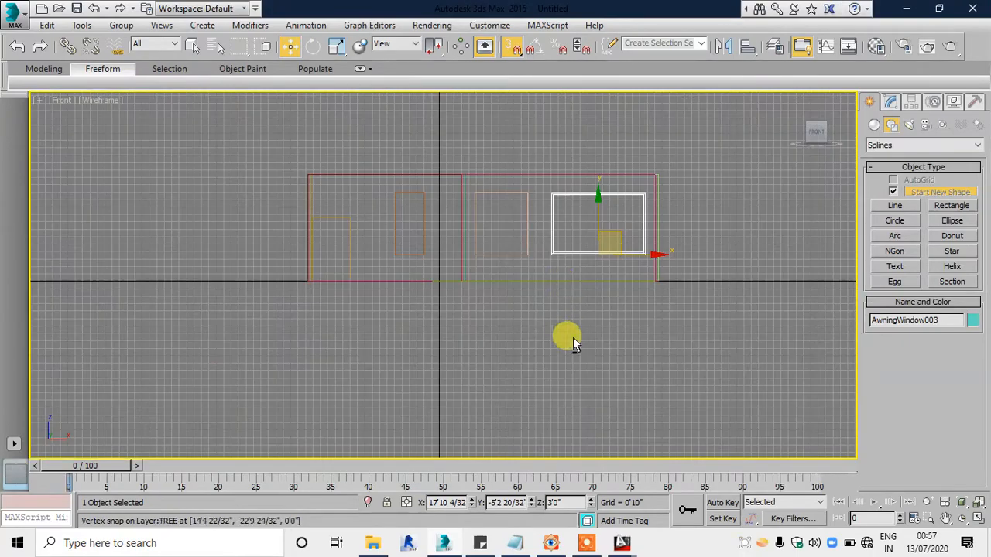
key("alt+w")
right_click(561, 314)
key("alt+w")
middle_click_drag(571, 344, 518, 267, "alt")
Step: Select all modelled walls, the door and the windows in the Front view and hide them, leaving only the floor plan
key("alt+w")
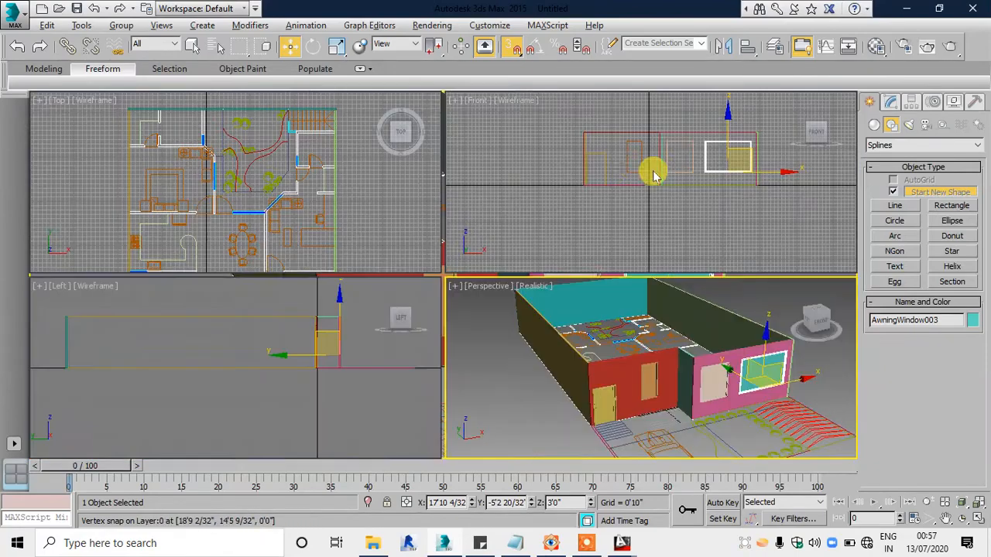
right_click(653, 171)
key("alt+w")
scroll(617, 212, "up", 2)
middle_click_drag(598, 202, 600, 237)
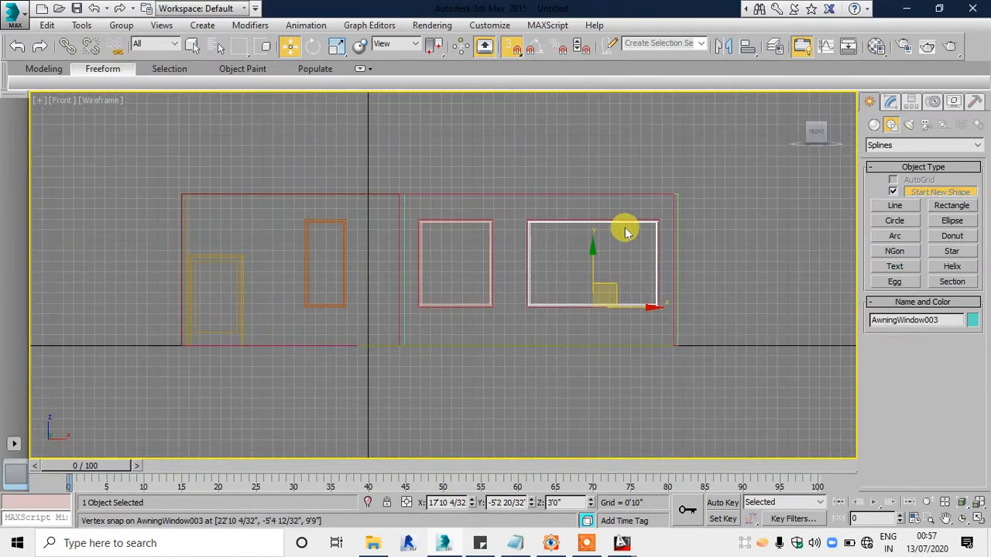
left_click_drag(728, 165, 626, 186)
left_click_drag(186, 265, 110, 323)
left_click(735, 240)
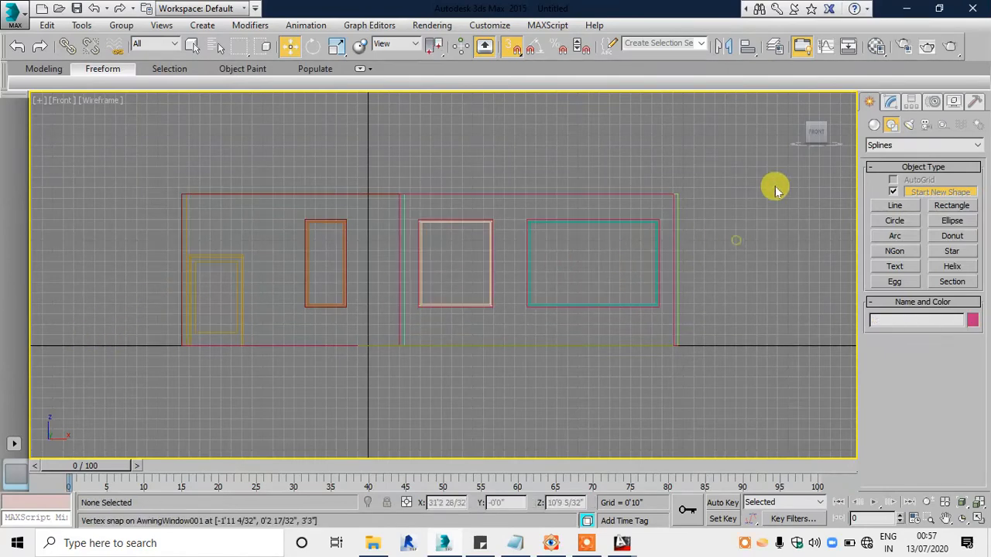
left_click_drag(773, 153, 142, 328)
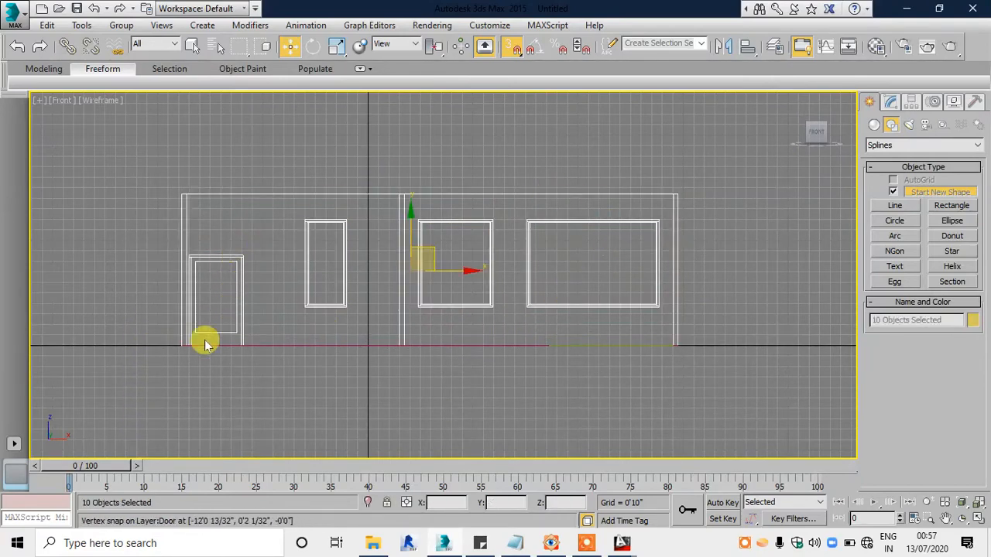
right_click(711, 277)
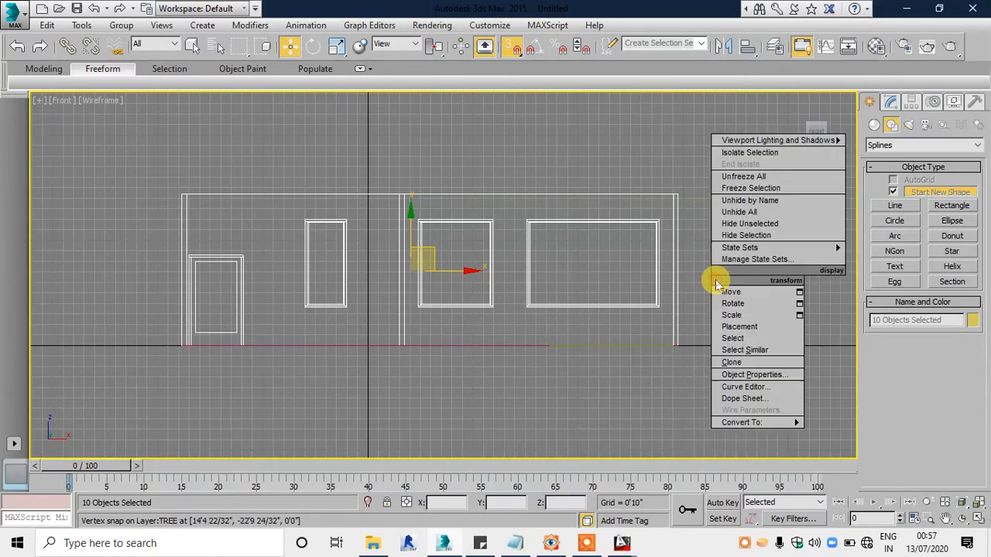
left_click(753, 237)
key("alt+w")
middle_click(648, 358)
key("alt+w")
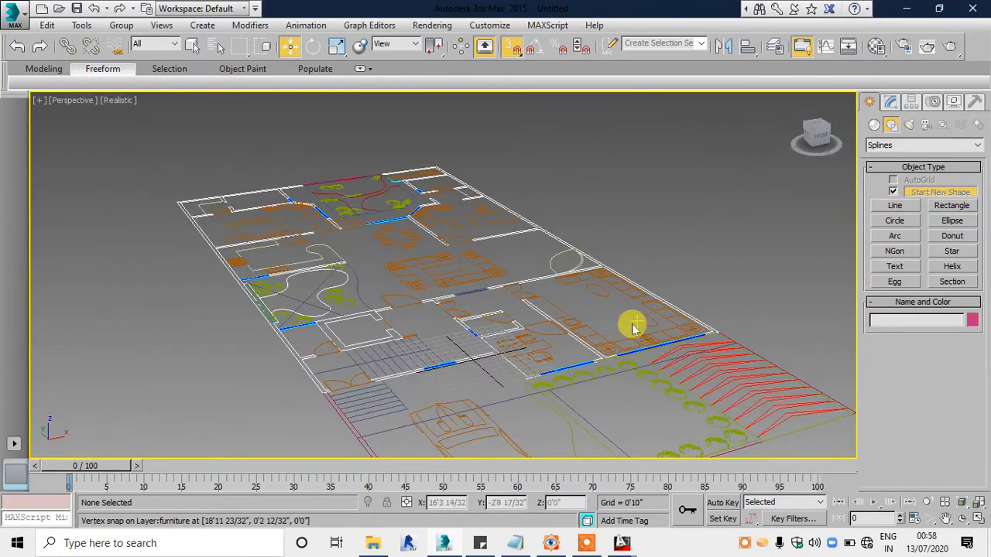
scroll(632, 328, "up", 4)
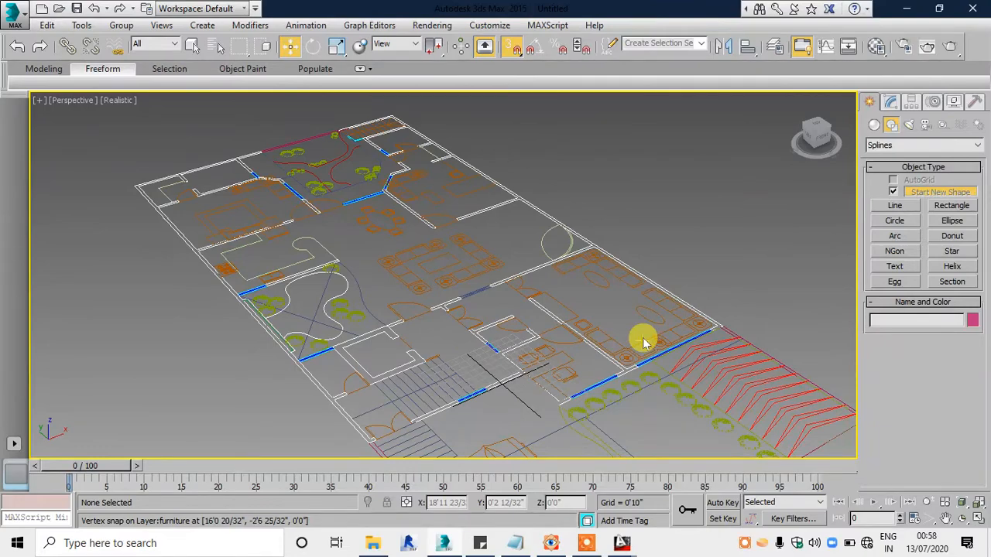
Step: Start a Line spline in the Top view, snapping its first two vertices to the outer corners at both ends of the rear wall
key("alt+w")
middle_click(286, 212)
key("alt+w")
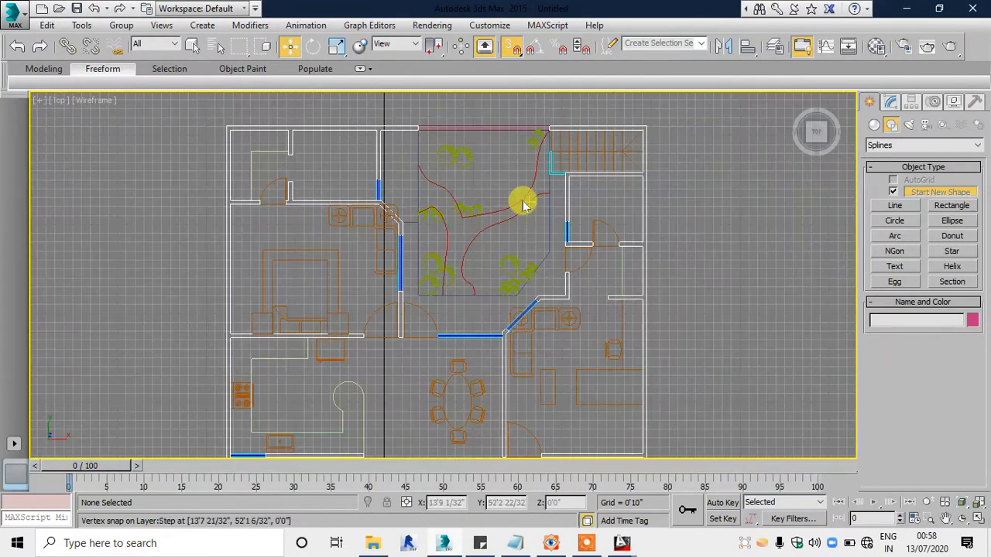
scroll(526, 209, "up", 3)
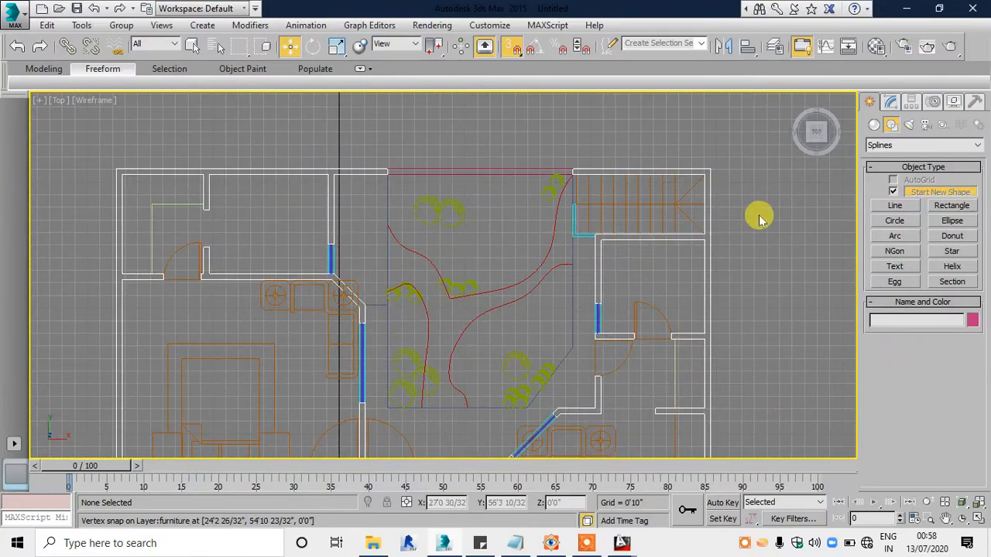
left_click(894, 206)
scroll(93, 155, "up", 6)
left_click(138, 178)
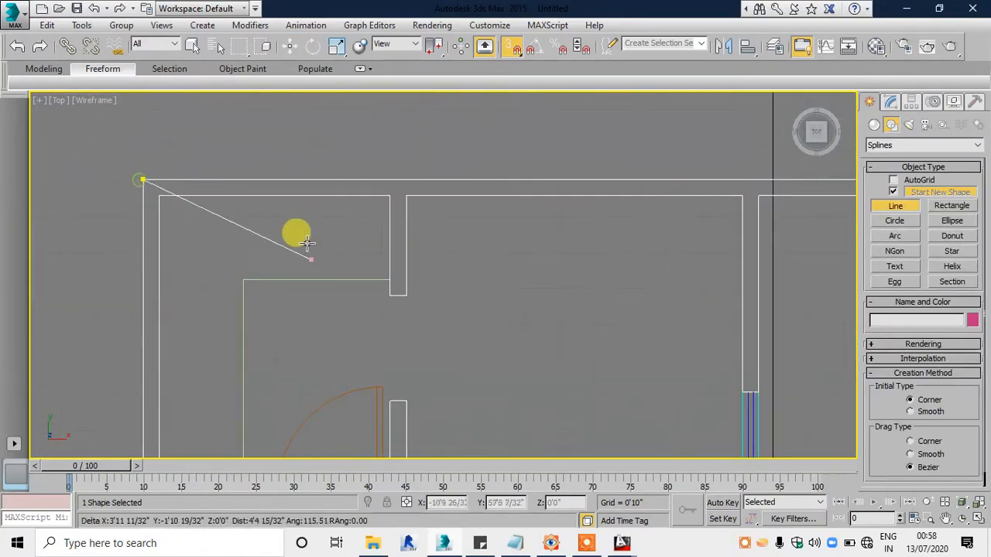
scroll(541, 243, "down", 5)
scroll(774, 200, "up", 4)
left_click(776, 198)
scroll(469, 144, "down", 3)
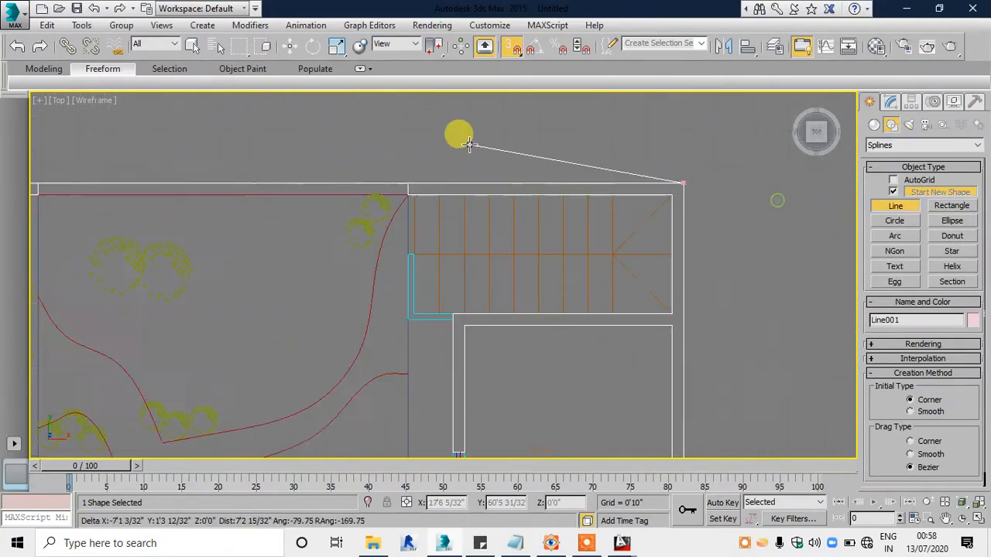
Step: Continue the spline along the side wall past the front wall, then across the planting strip to below the front room's outer corner
middle_click_drag(536, 394, 568, 135)
middle_click_drag(567, 398, 584, 169)
middle_click_drag(594, 390, 596, 137)
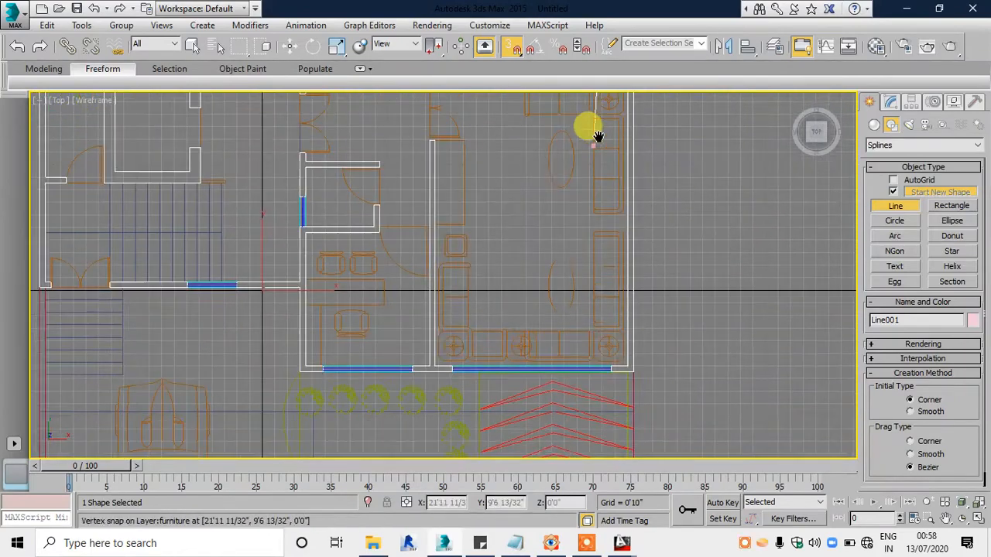
middle_click_drag(597, 354, 617, 194)
scroll(618, 223, "up", 5)
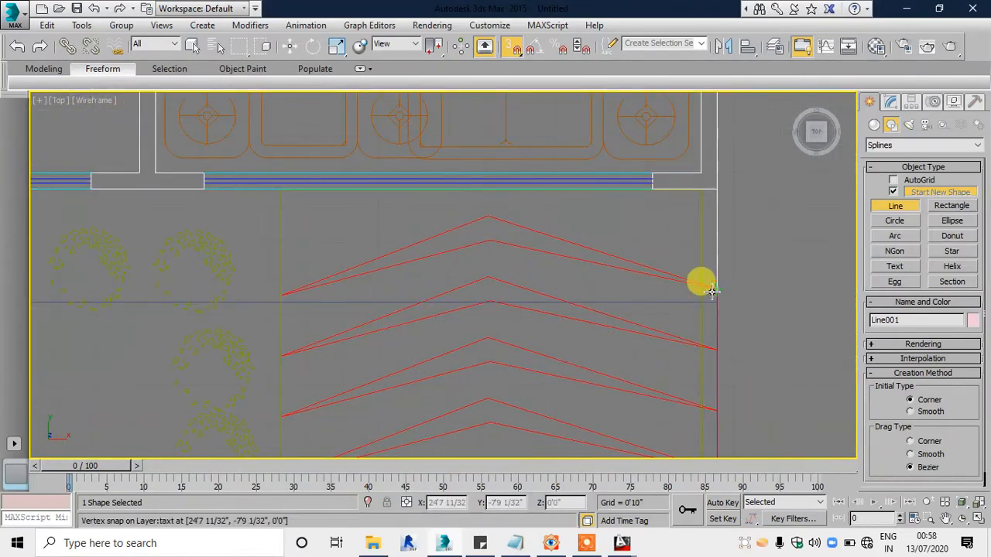
left_click(712, 300)
middle_click_drag(372, 298, 565, 283)
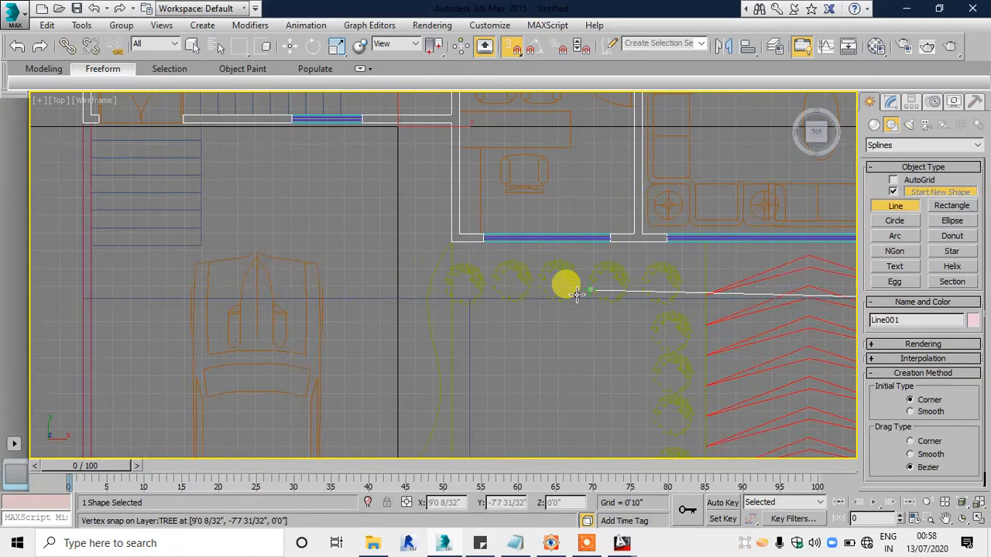
left_click(452, 298)
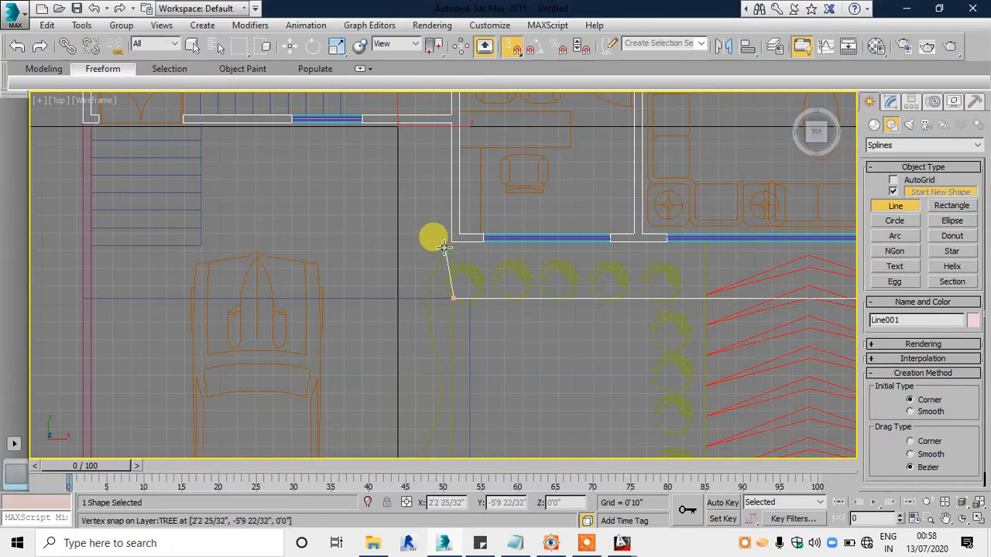
Step: Add spline vertices at the front room's outer corner and straight across at the outer boundary line beside the entrance steps
scroll(444, 246, "up", 4)
left_click(453, 243)
scroll(452, 243, "down", 5)
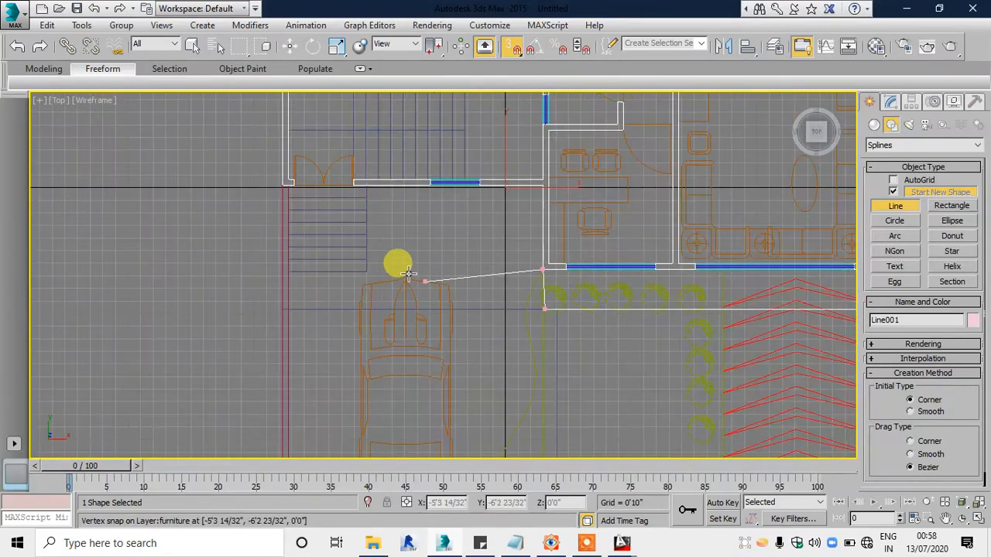
scroll(325, 260, "up", 4)
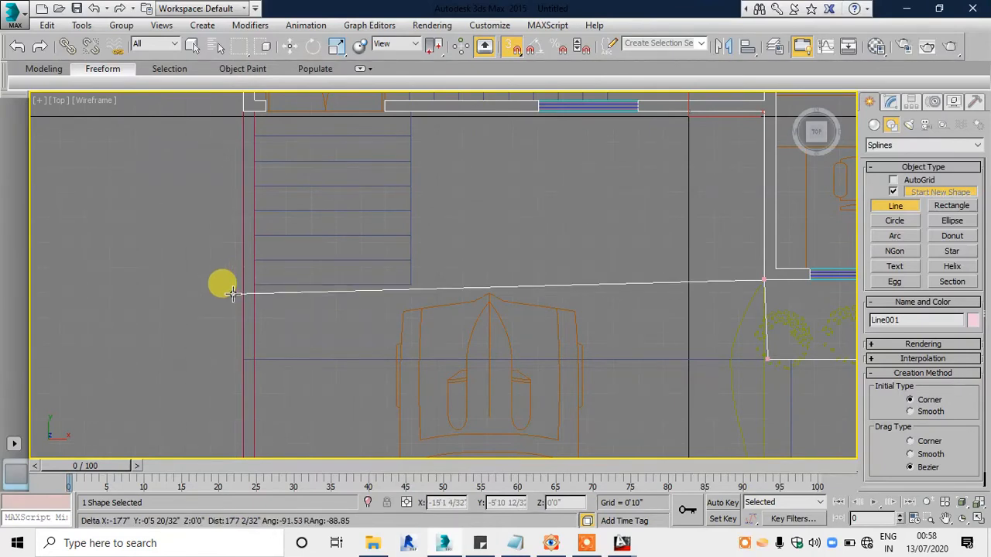
scroll(224, 281, "up", 3)
scroll(248, 282, "up", 3)
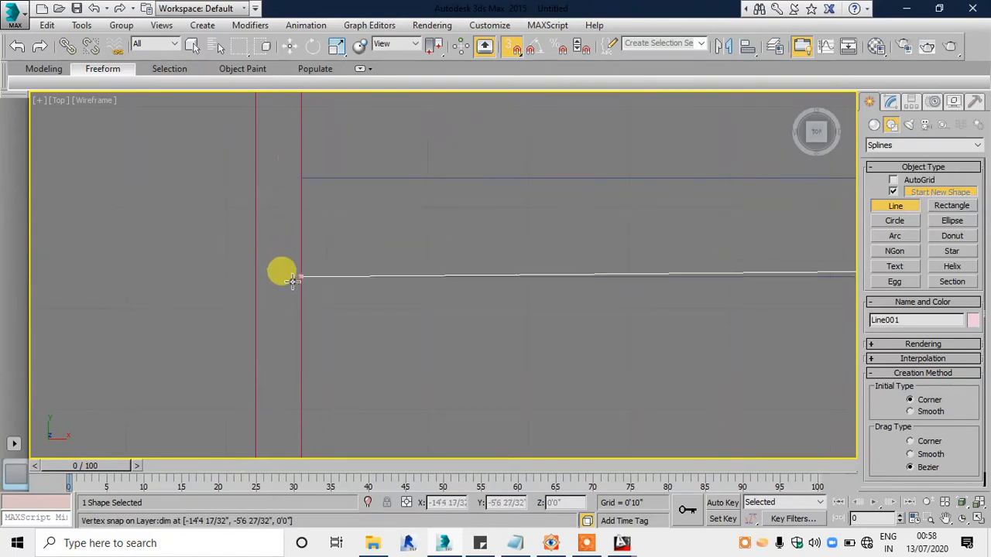
scroll(291, 277, "down", 3)
scroll(293, 280, "up", 2)
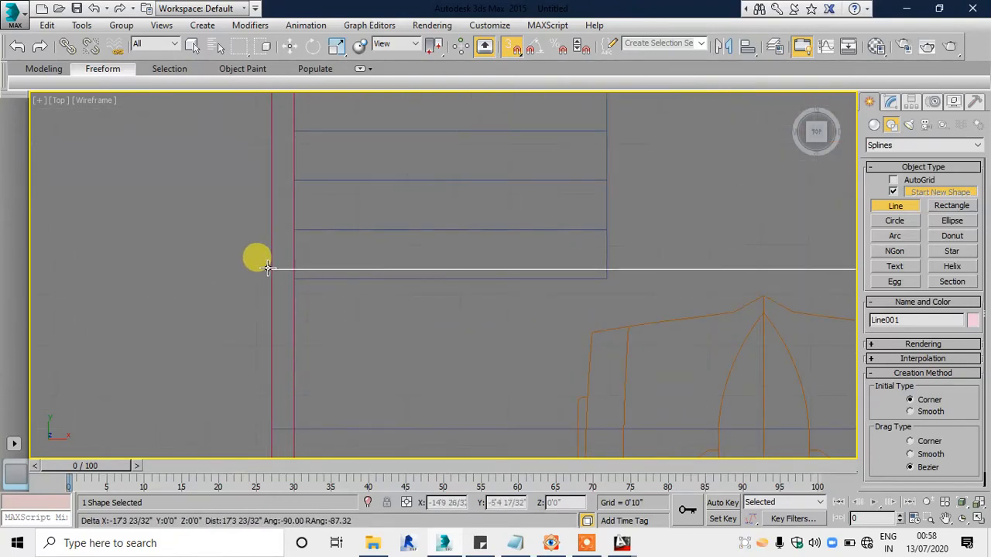
scroll(359, 348, "down", 6)
left_click(373, 369)
scroll(374, 369, "down", 3)
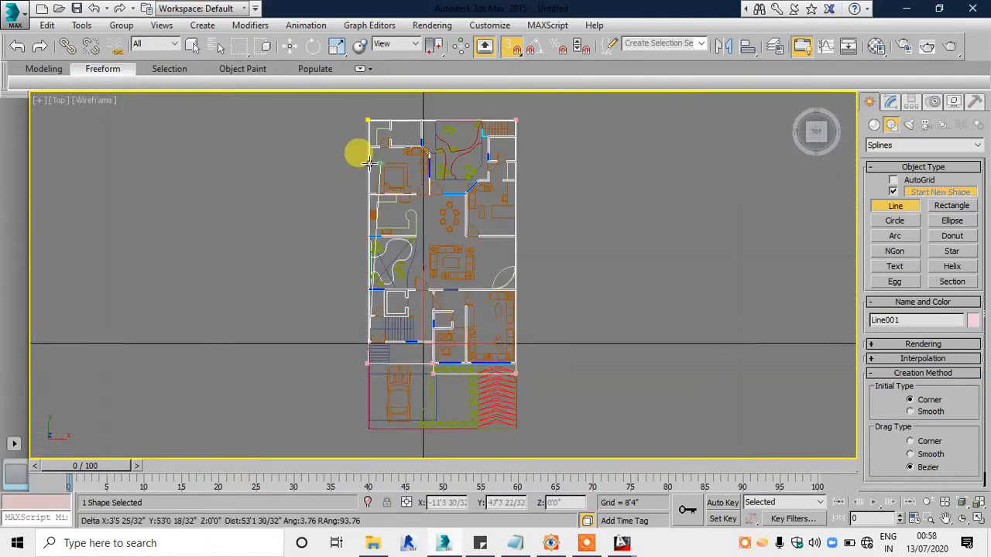
Step: Close the outline spline at its starting rear corner and check it in the Perspective view
scroll(368, 113, "up", 10)
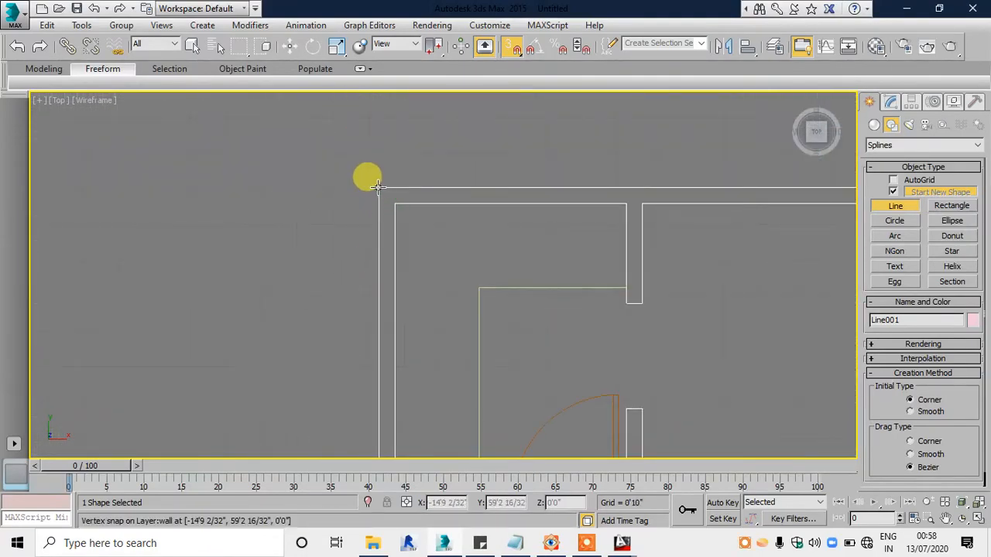
left_click(379, 189)
left_click(480, 318)
key("alt+w")
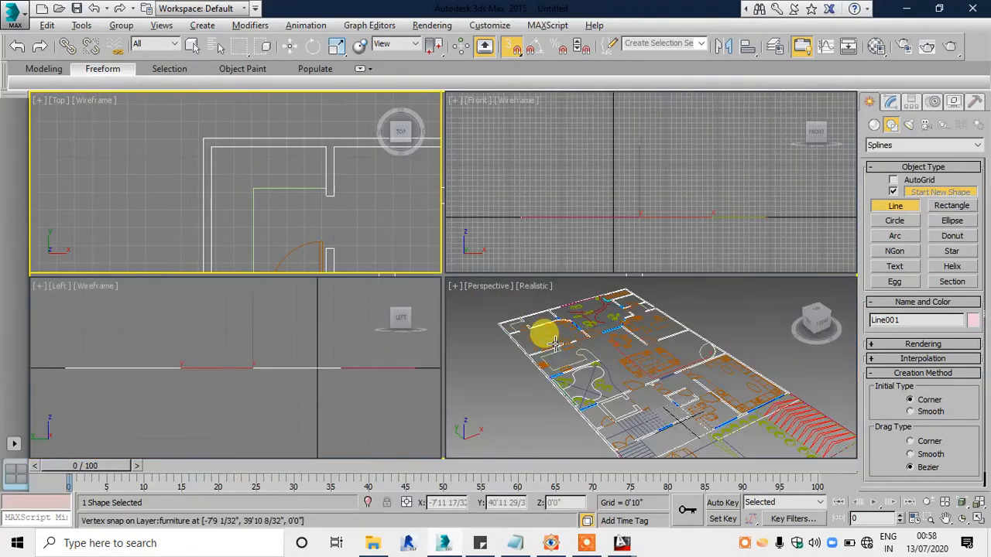
middle_click(534, 324)
key("alt+w")
key("alt+w")
middle_click(347, 199)
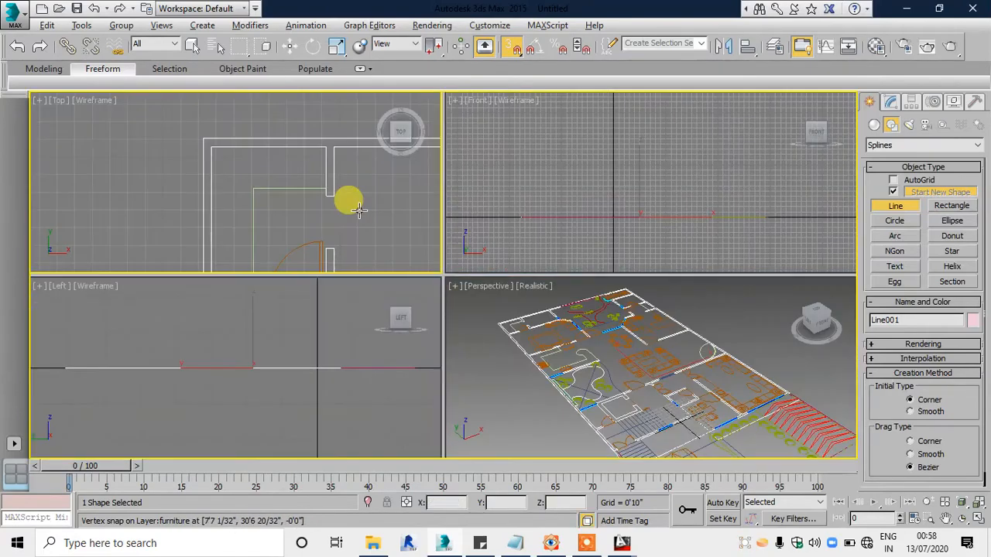
key("alt+w")
Step: Switch the closed outline to Vertex sub-object editing and turn off 3D snapping
left_click(893, 102)
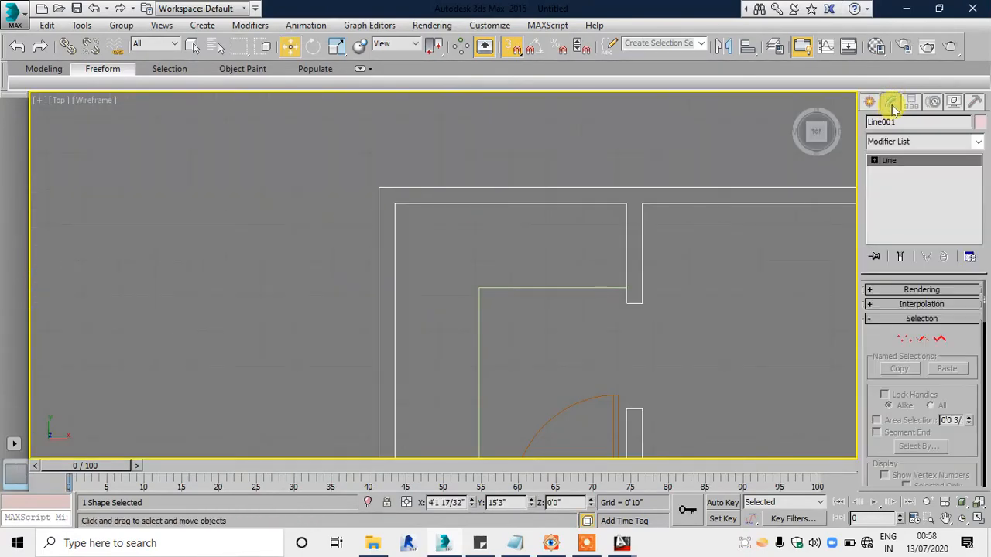
scroll(708, 193, "down", 3)
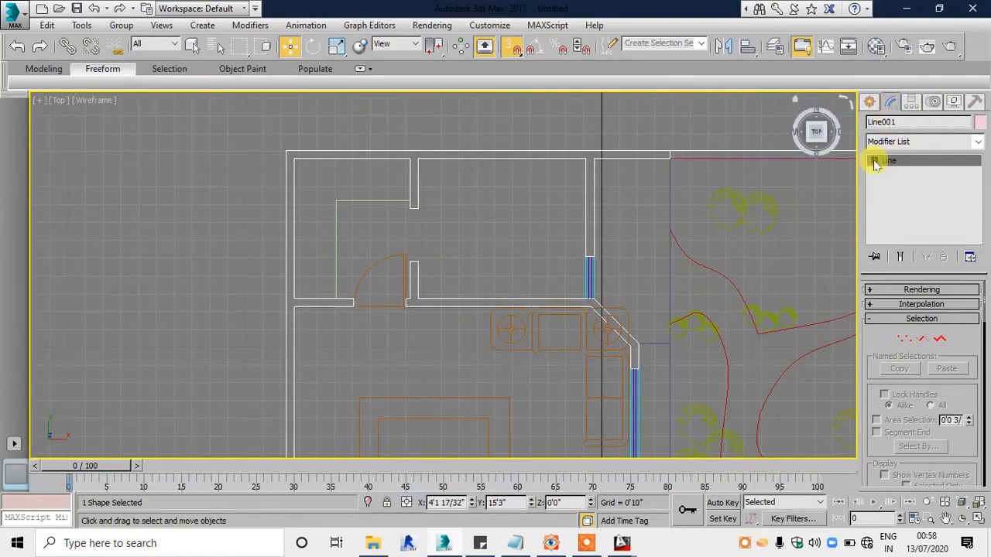
left_click(899, 172)
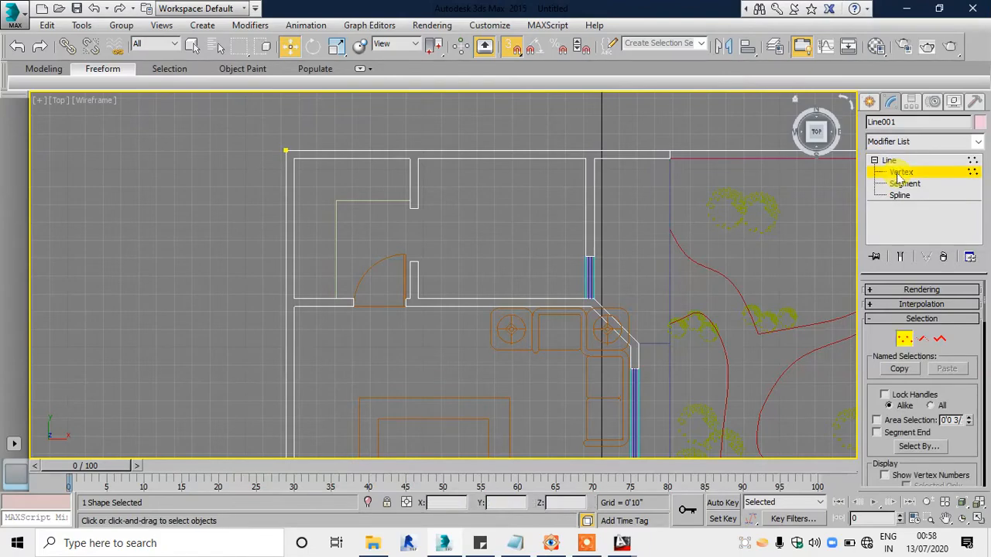
scroll(420, 217, "down", 3)
scroll(490, 176, "up", 4)
scroll(489, 177, "down", 3)
scroll(420, 305, "up", 2)
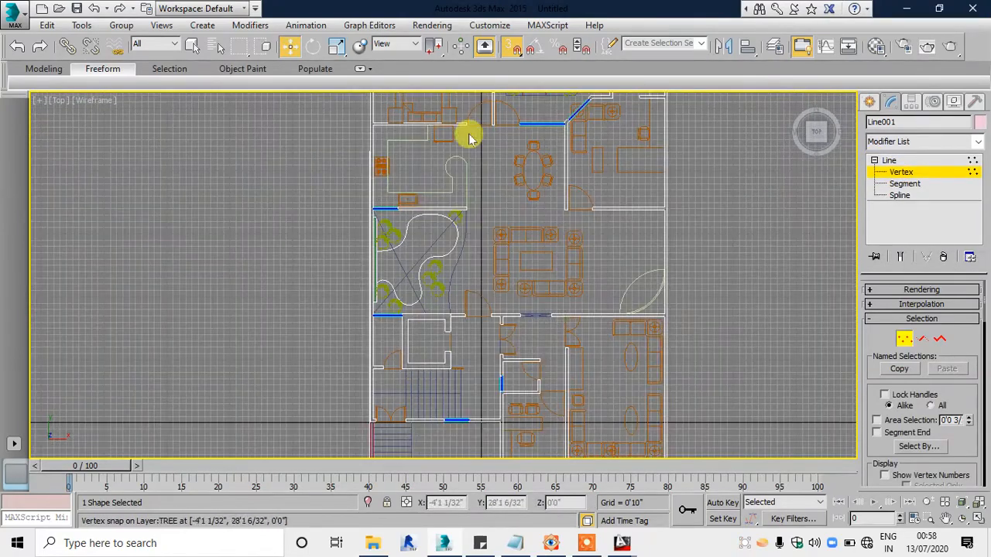
left_click(515, 47)
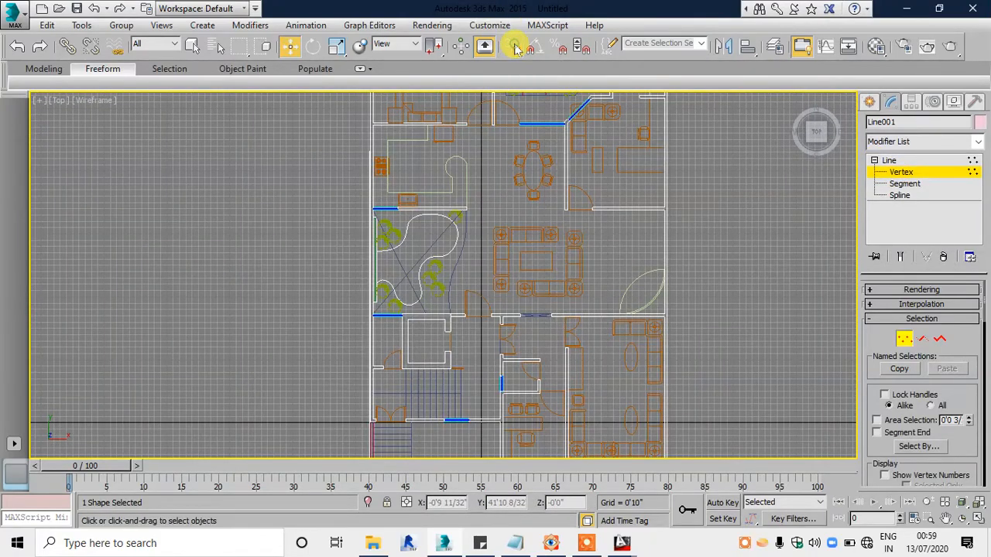
Step: Shift the outline vertex below the front room's outer corner along X to line it up with the vertex above it
middle_click_drag(362, 299, 328, 116)
scroll(604, 290, "up", 3)
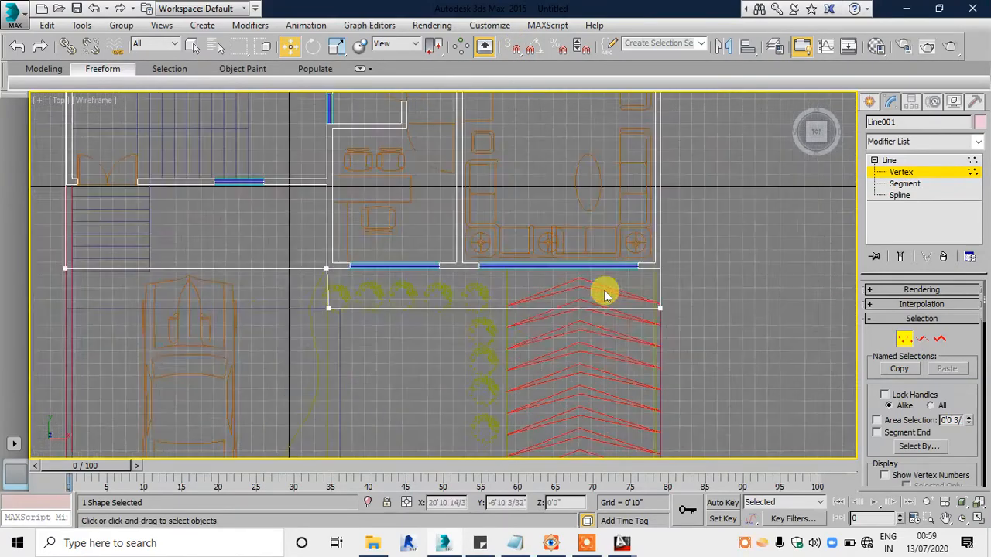
scroll(372, 303, "up", 2)
scroll(214, 310, "up", 2)
scroll(205, 290, "up", 3)
middle_click_drag(304, 249, 450, 260)
left_click_drag(349, 294, 398, 364)
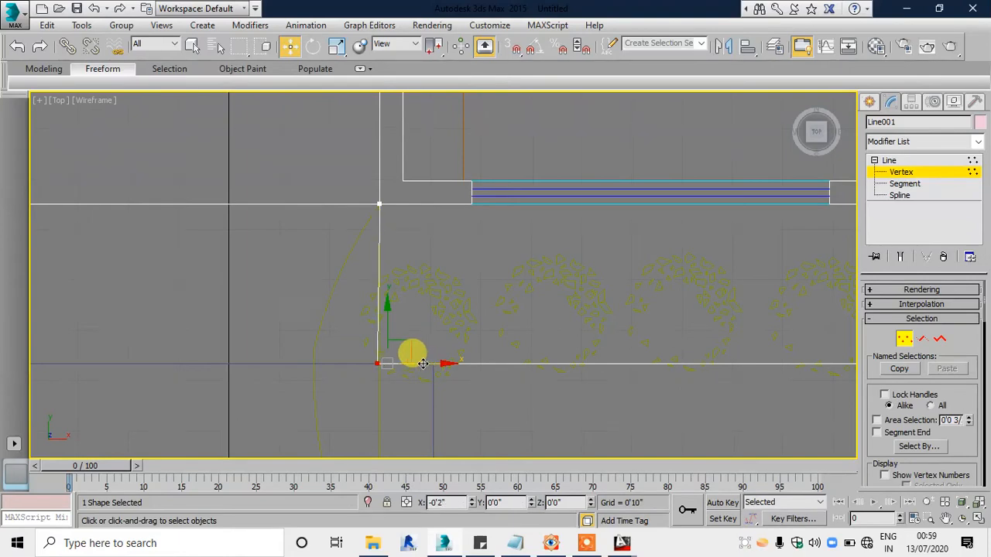
Step: Nudge the outline vertex beside the entrance steps along X to straighten the side edge
scroll(505, 344, "down", 3)
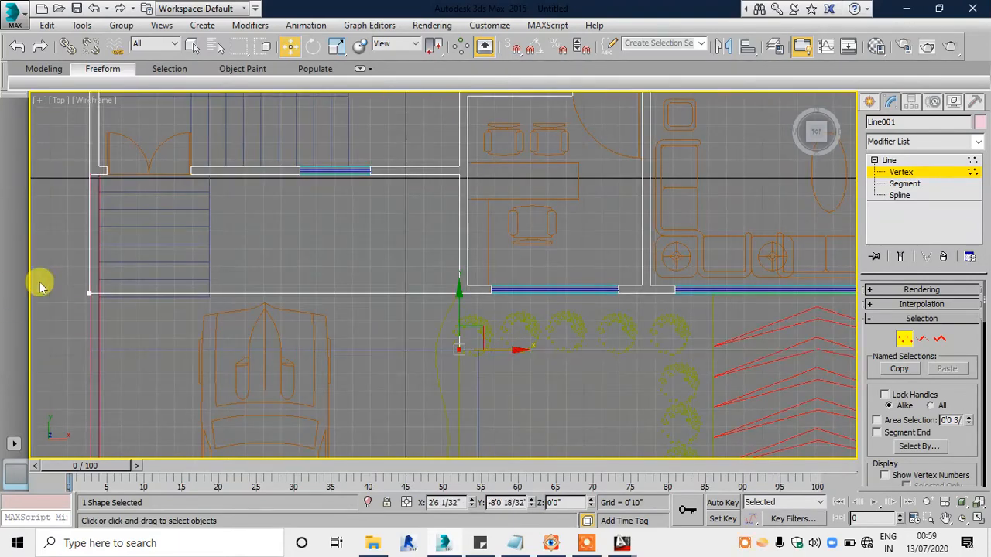
scroll(41, 286, "up", 3)
scroll(141, 296, "up", 3)
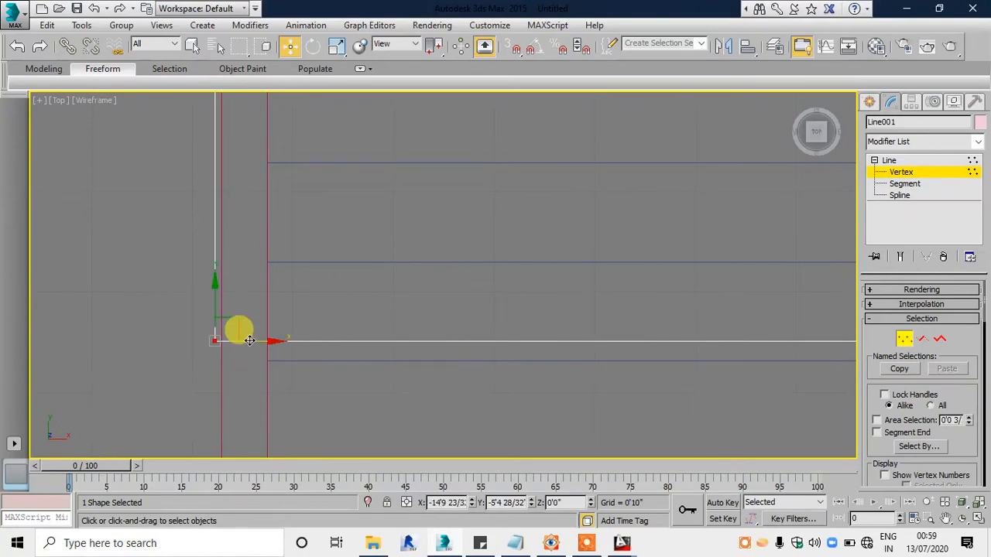
left_click_drag(249, 341, 256, 341)
scroll(296, 380, "down", 6)
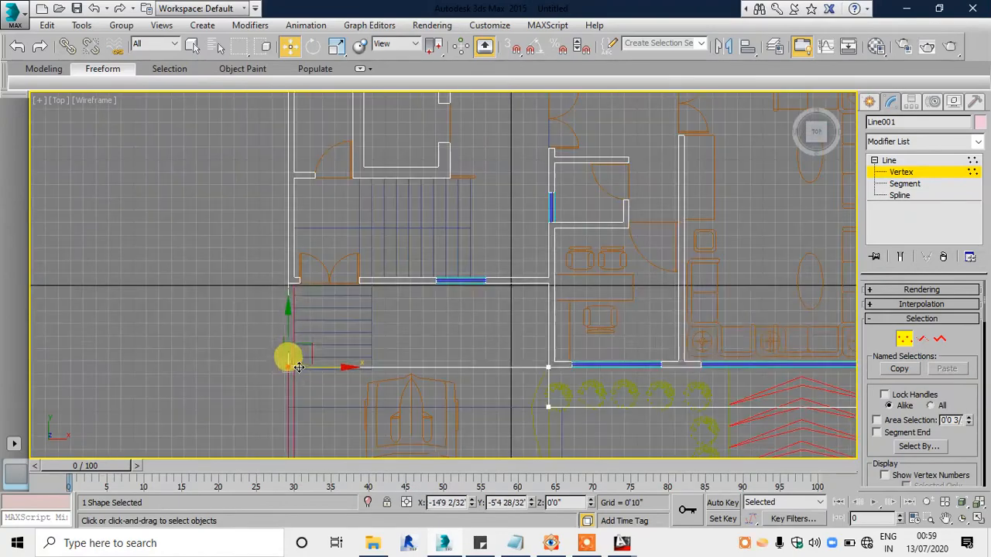
Step: Check the reference render and move the two step vertices of the outline along X to the wall between the two front rooms
middle_click_drag(342, 152, 327, 352)
scroll(460, 354, "down", 3)
scroll(427, 299, "up", 6)
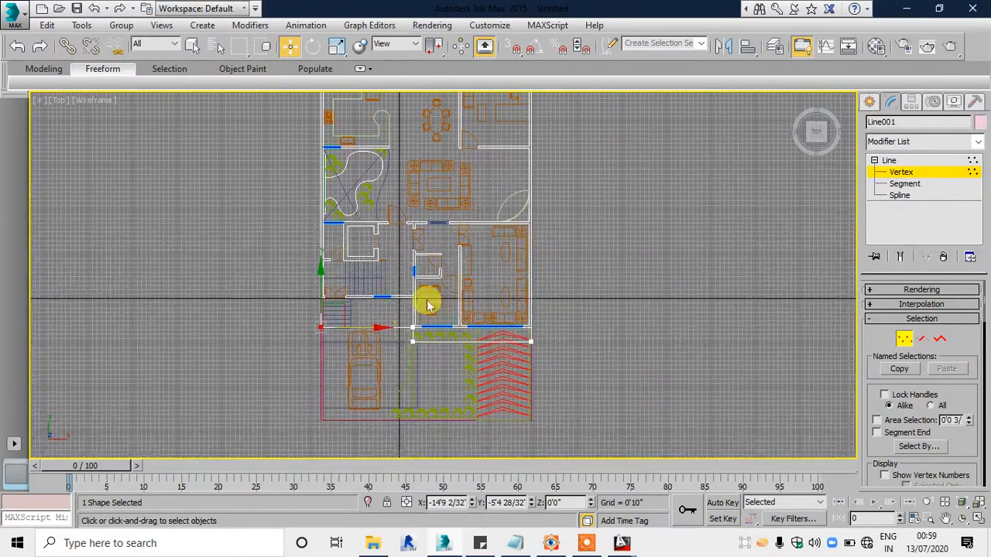
left_click(552, 545)
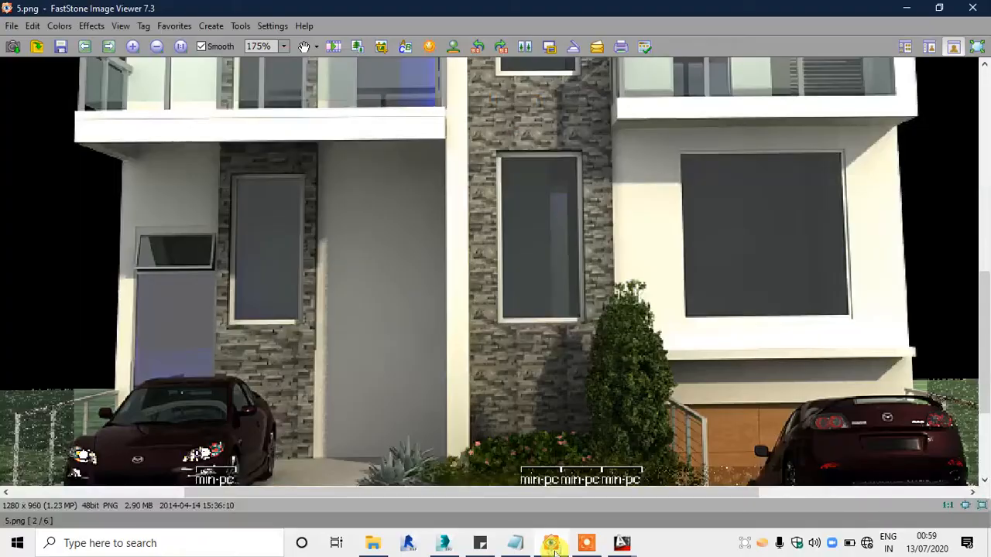
left_click(553, 545)
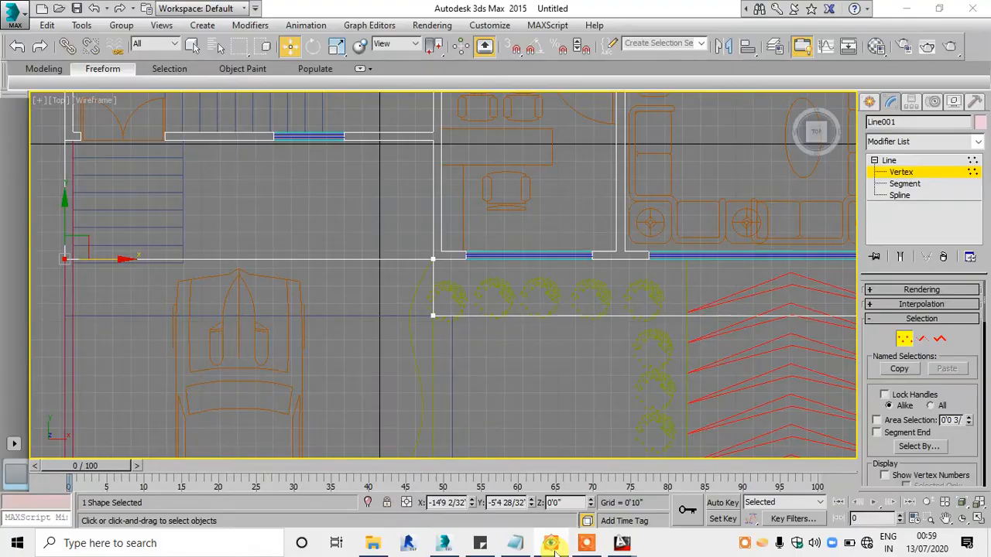
left_click(552, 544)
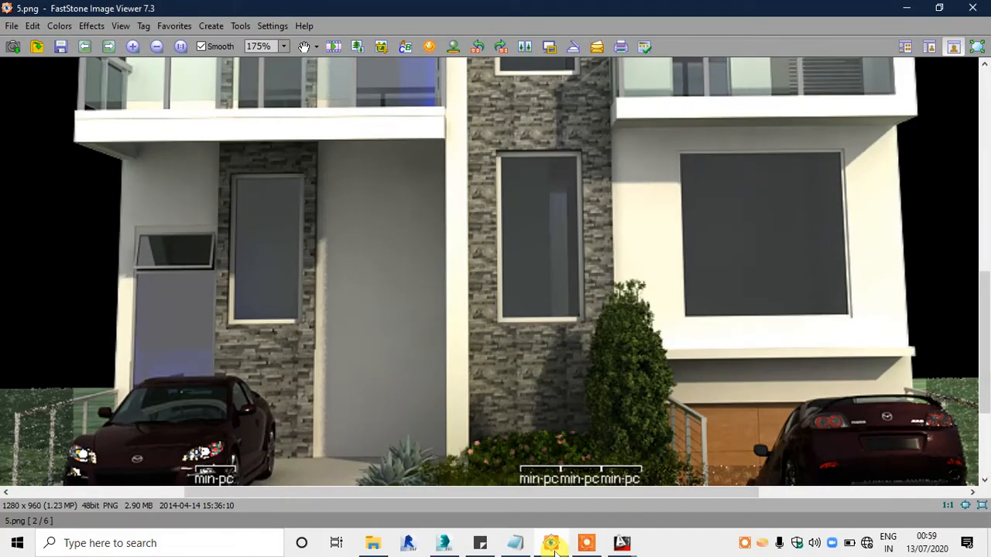
left_click(553, 545)
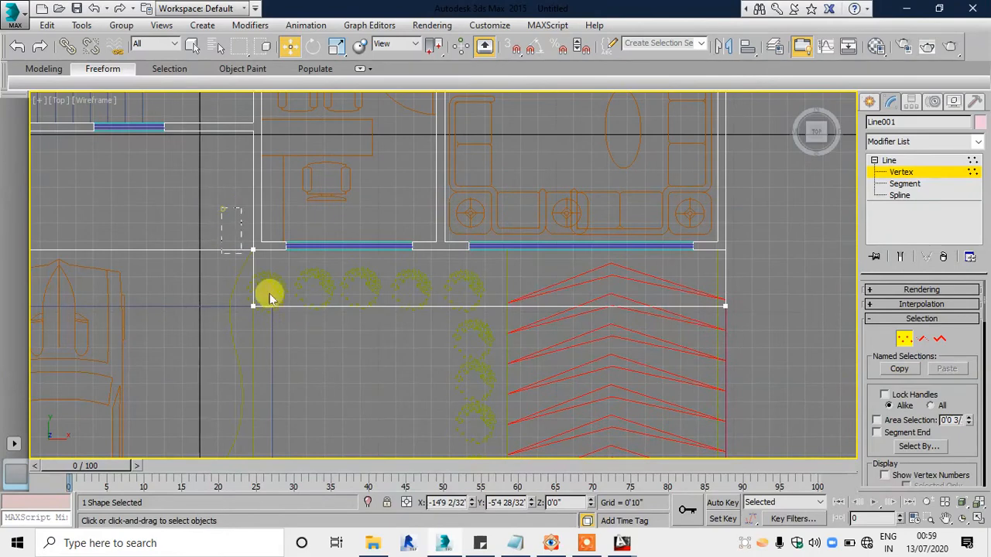
left_click(253, 306)
left_click_drag(306, 305, 455, 311)
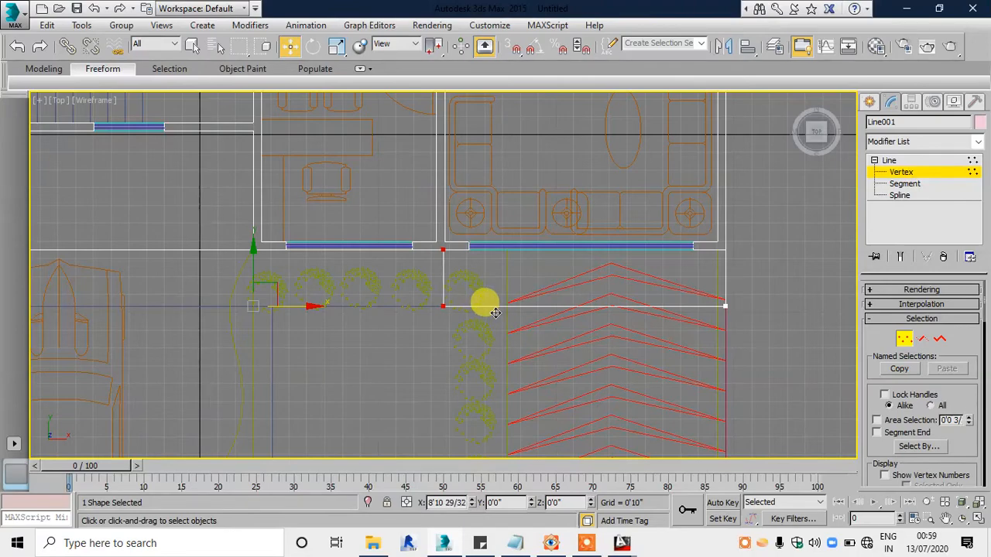
Step: Apply an Extrude modifier to the outline with an amount of 0'9" in the Perspective view
key("alt+w")
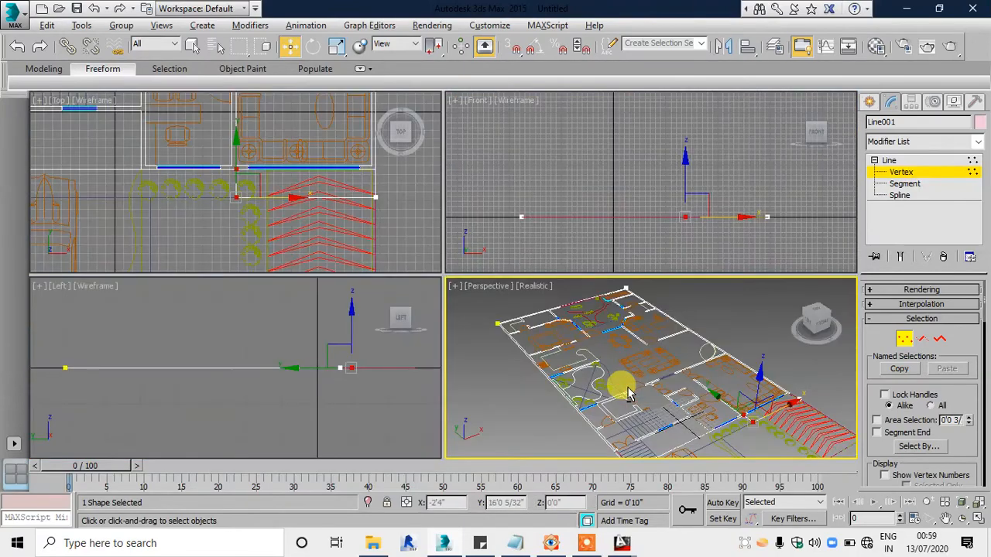
key("alt+w")
middle_click_drag(593, 366, 595, 353, "alt")
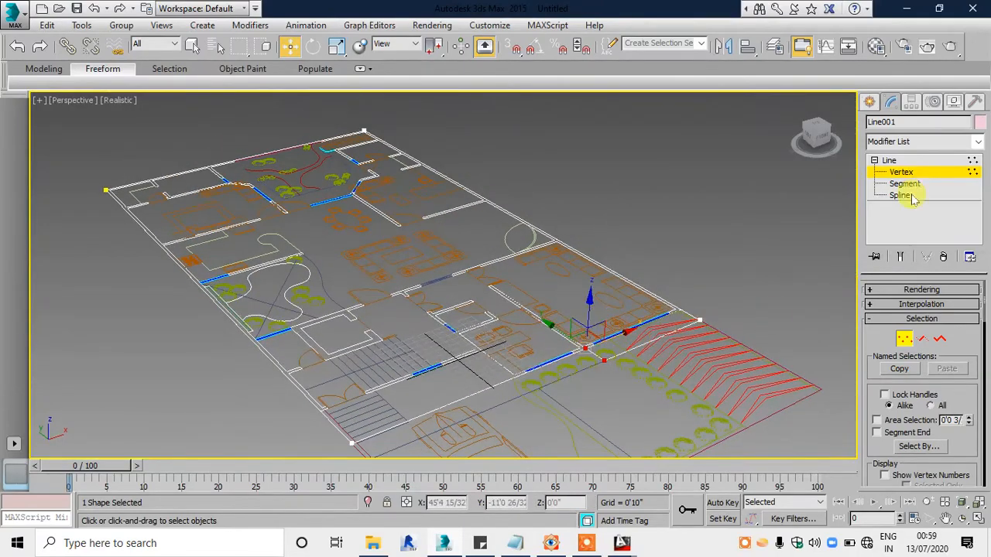
left_click(914, 146)
type("ex")
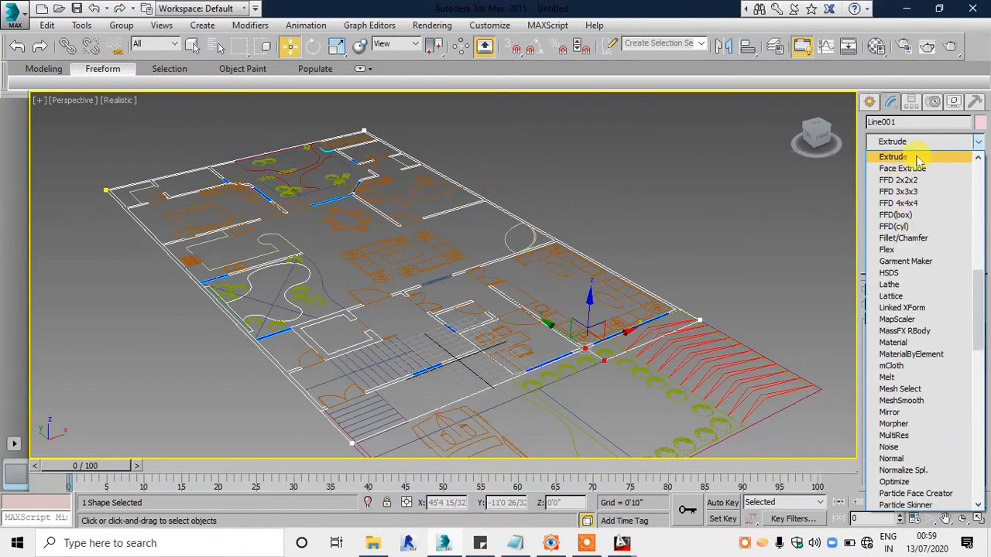
left_click(917, 159)
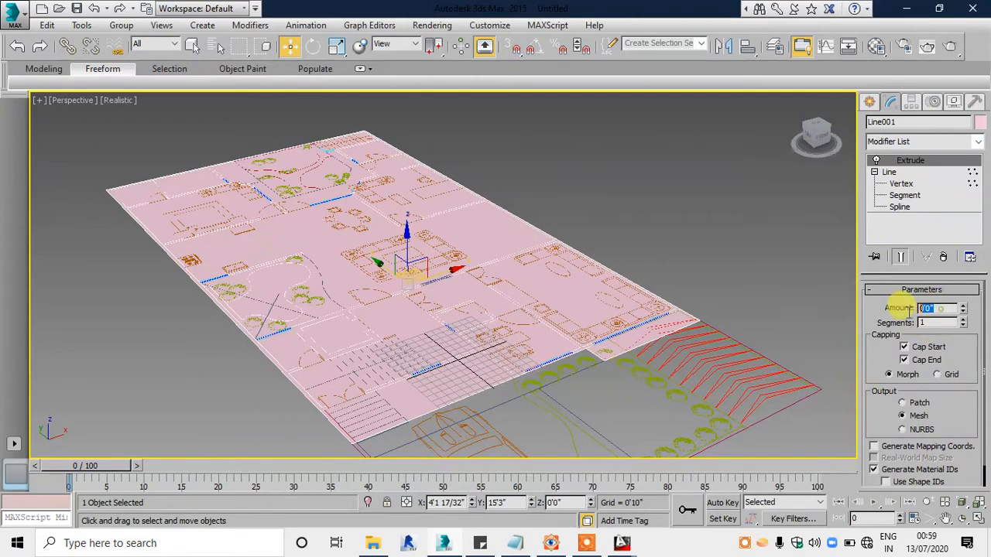
type("9")
key("Return")
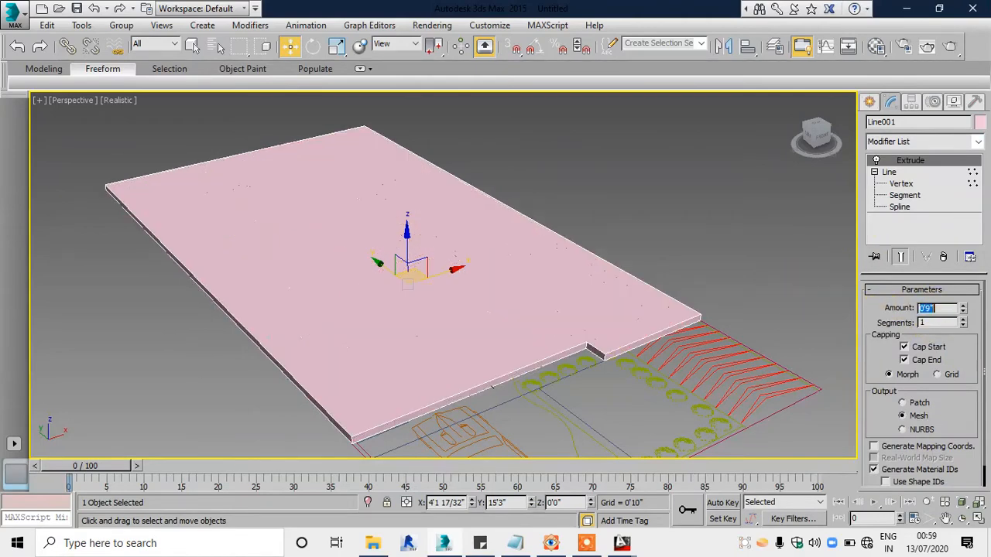
Step: Unhide all hidden objects in the scene
middle_click_drag(503, 338, 438, 328, "alt")
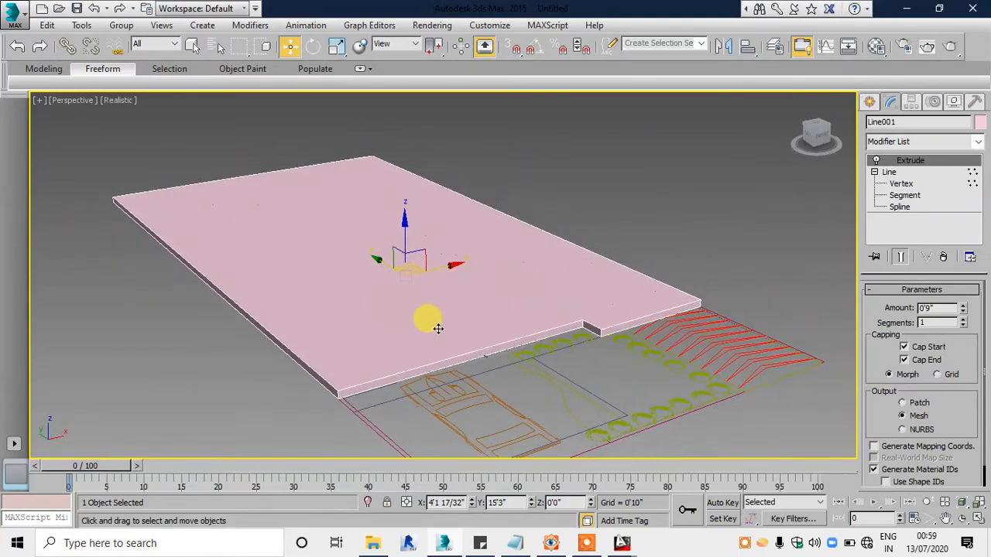
right_click(574, 266)
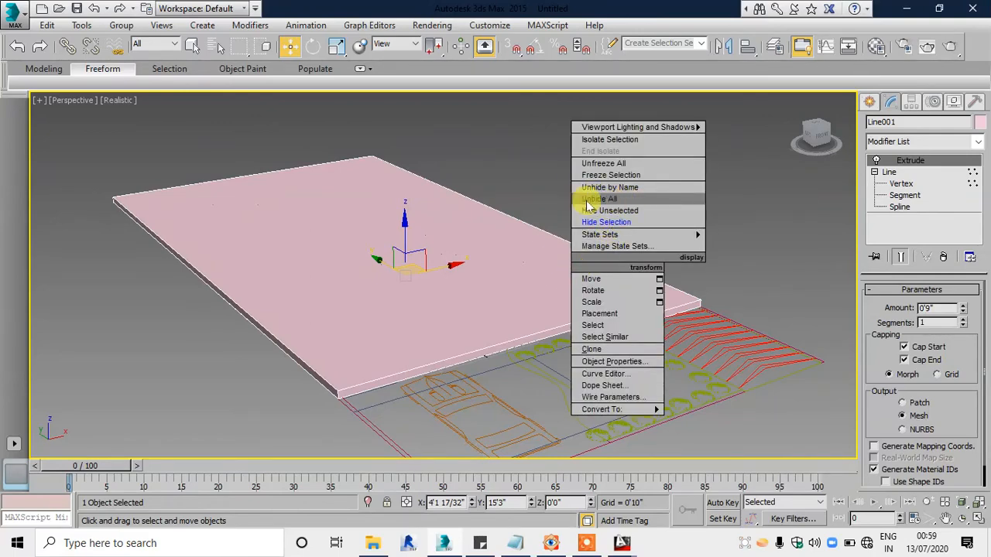
left_click(607, 199)
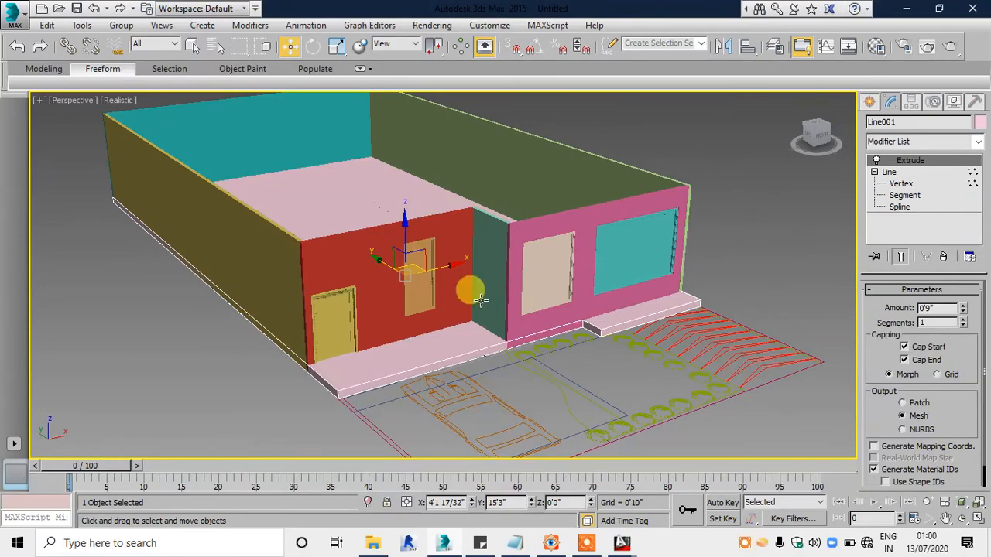
Step: Raise the extruded slab in the Front view to the top of the walls, at about 12' in Z
key("alt+w")
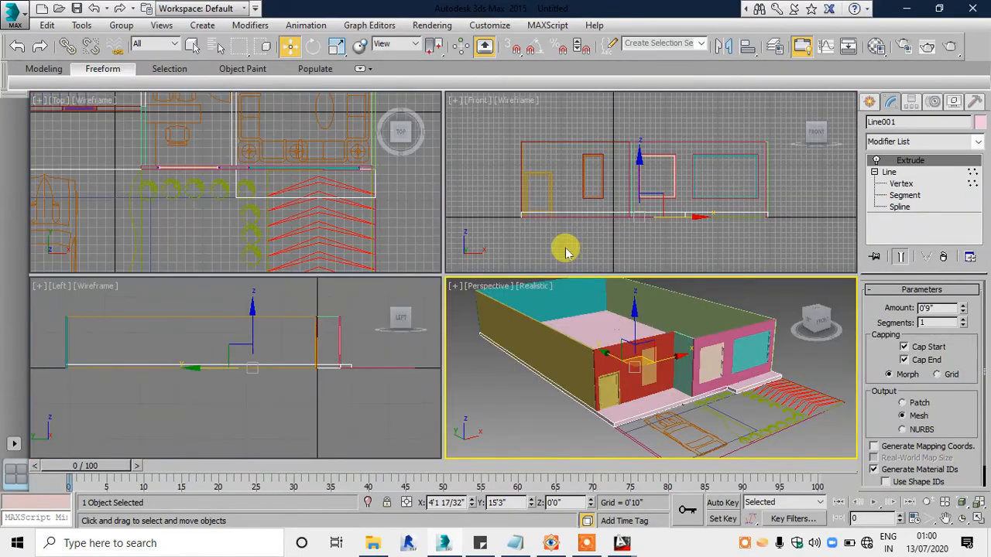
right_click(573, 260)
key("alt+w")
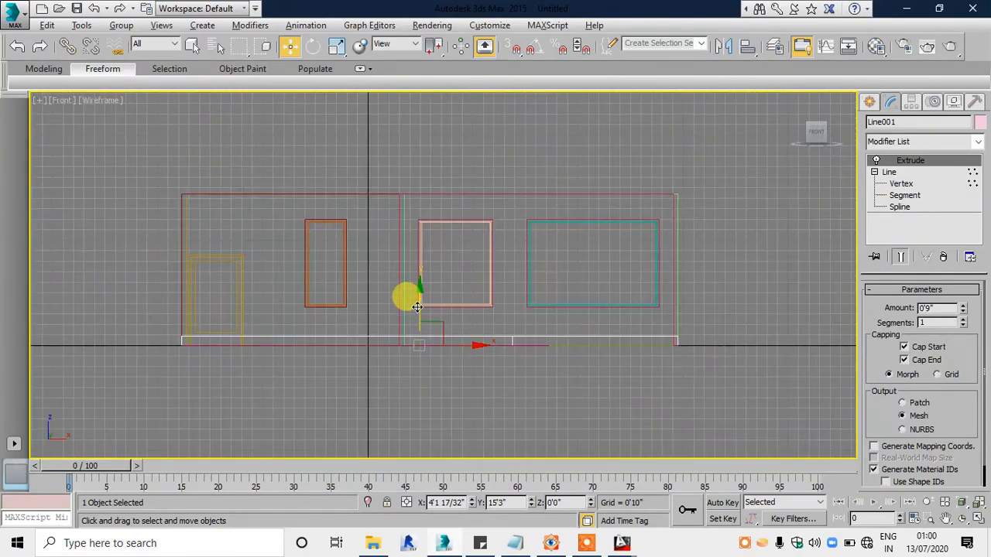
left_click_drag(417, 307, 460, 227)
scroll(411, 179, "up", 10)
Step: Maximize the Perspective view and set its display mode to Shaded
key("alt+w")
middle_click(562, 332)
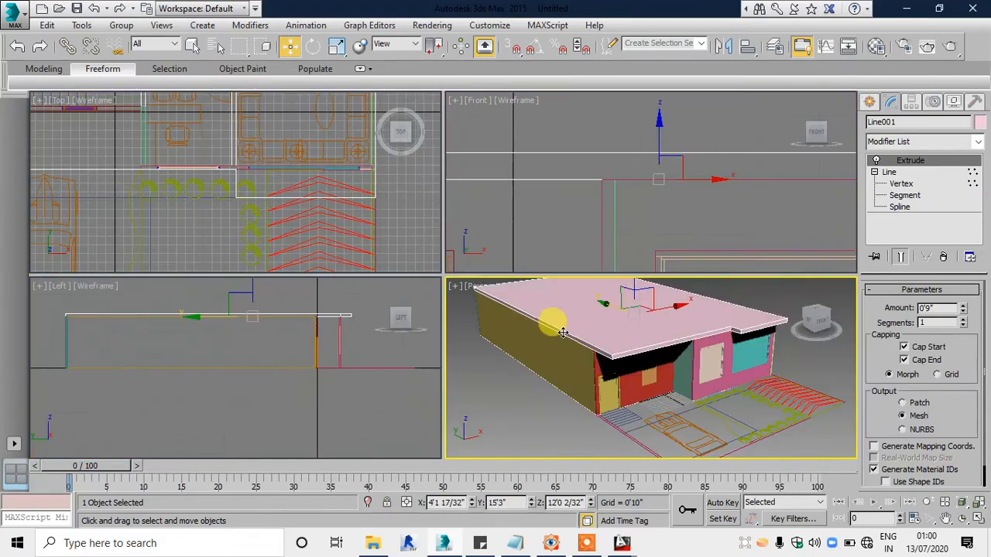
key("alt+w")
mouse_move(596, 318)
middle_mouse_down("alt")
mouse_move(580, 339)
mouse_move(557, 334)
mouse_move(557, 319)
middle_mouse_up("alt")
left_click(119, 100)
left_click(158, 133)
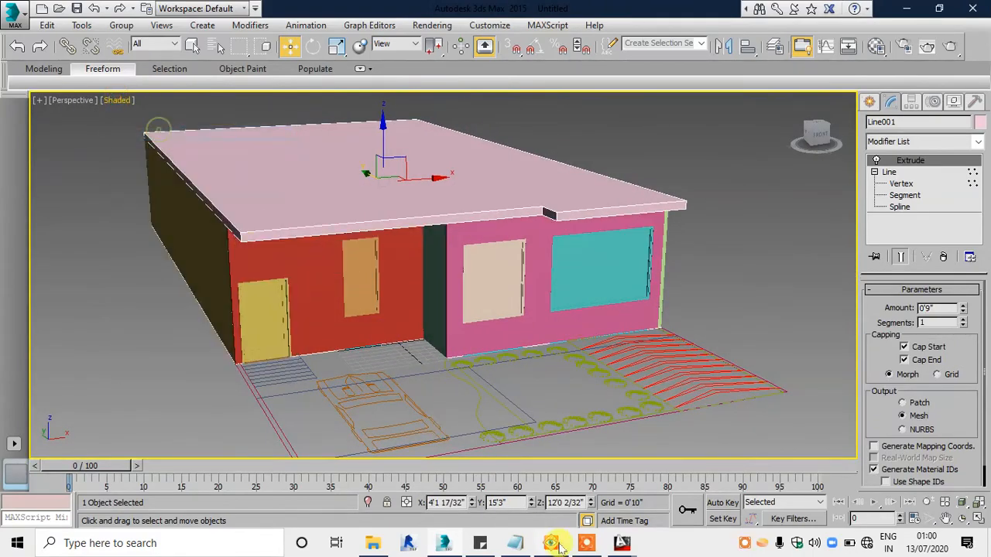
Step: Compare the balcony slabs and front overhangs in the reference render with the modelled slab from several angles
left_click(551, 543)
left_click(551, 544)
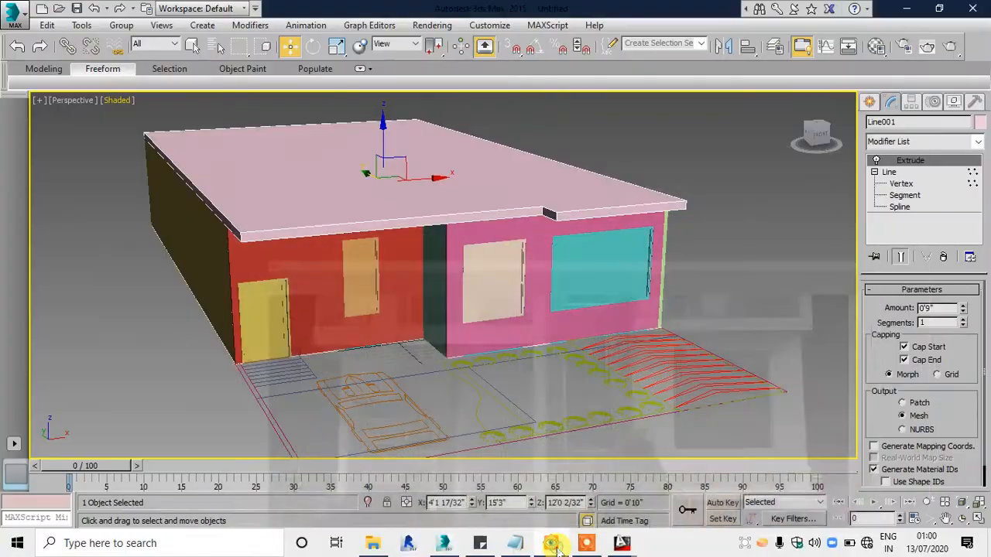
left_click(551, 544)
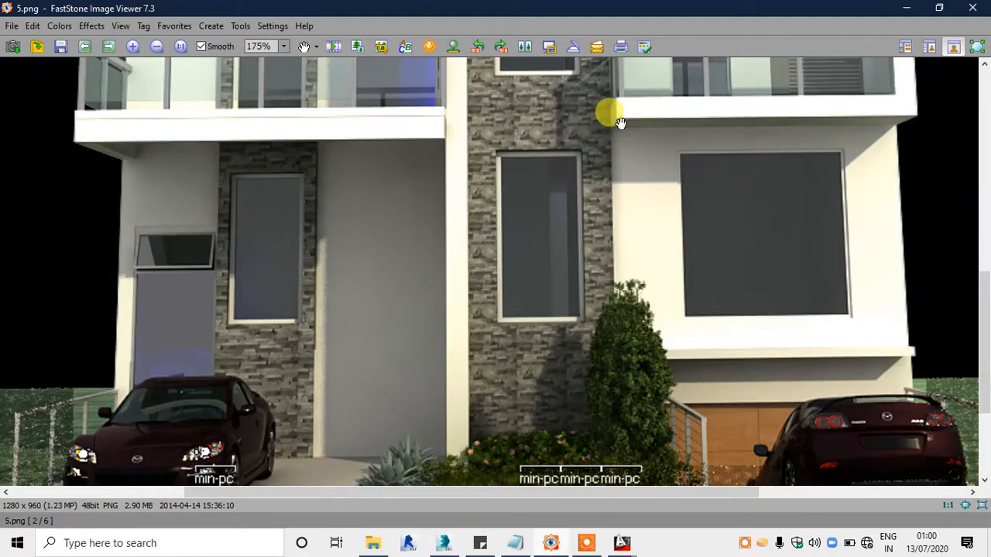
left_click_drag(666, 160, 518, 317)
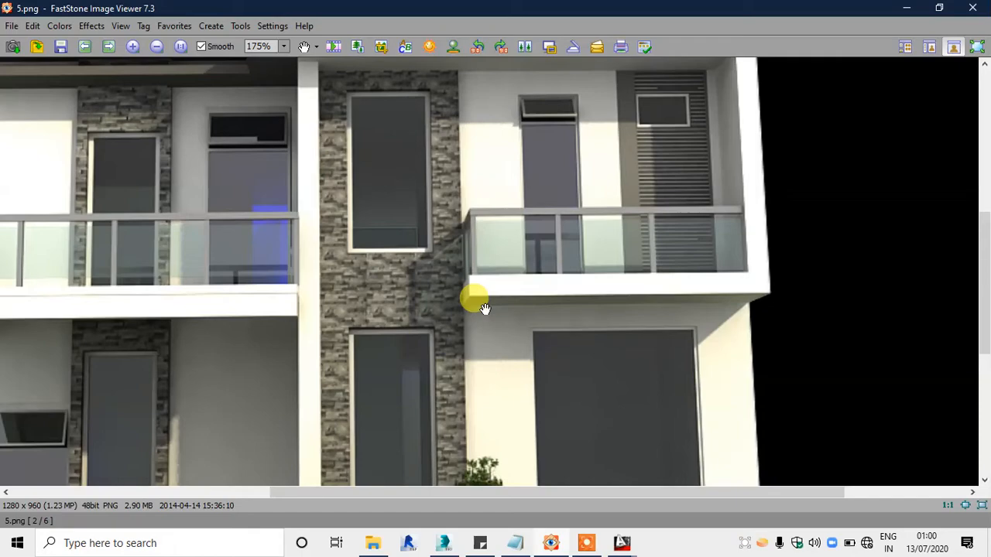
left_click_drag(190, 321, 467, 250)
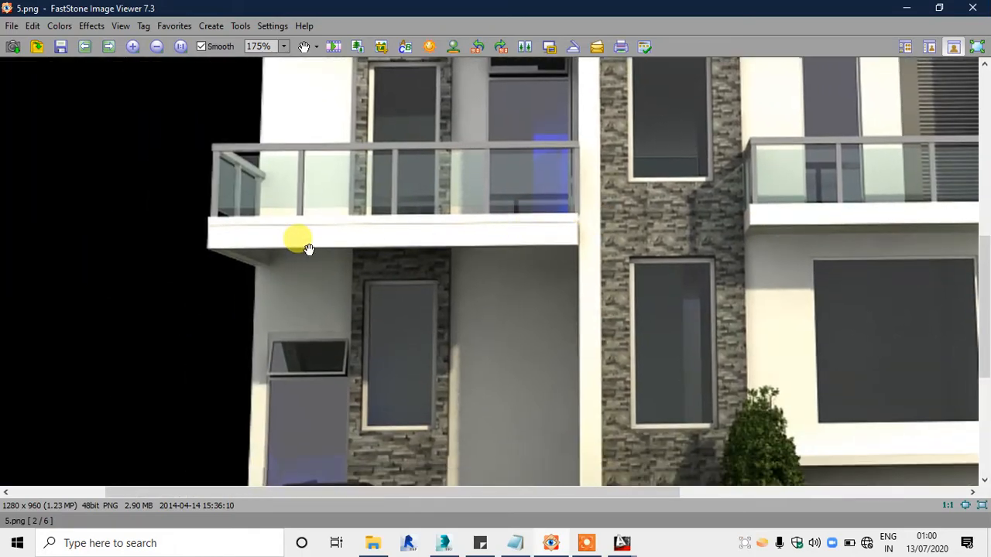
left_click(565, 548)
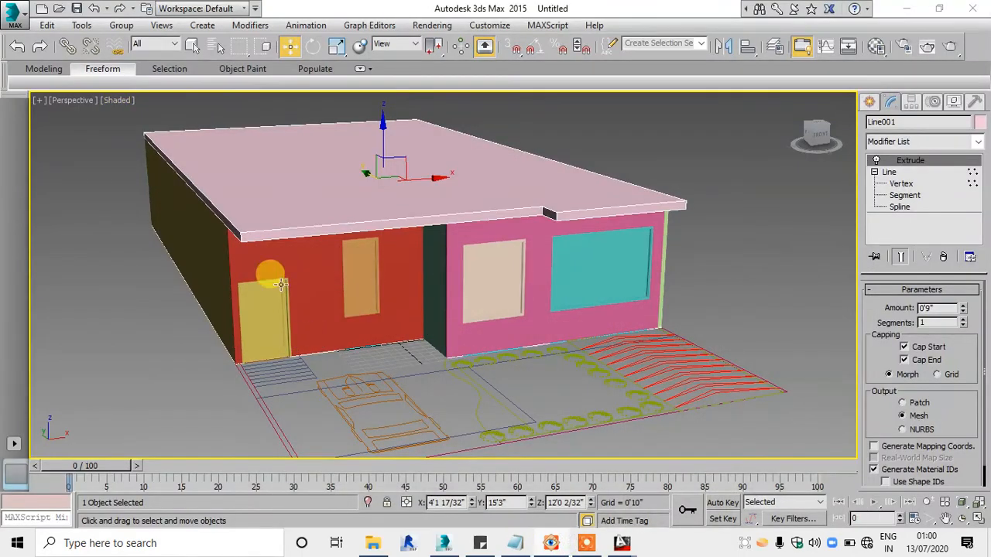
scroll(452, 216, "up", 2)
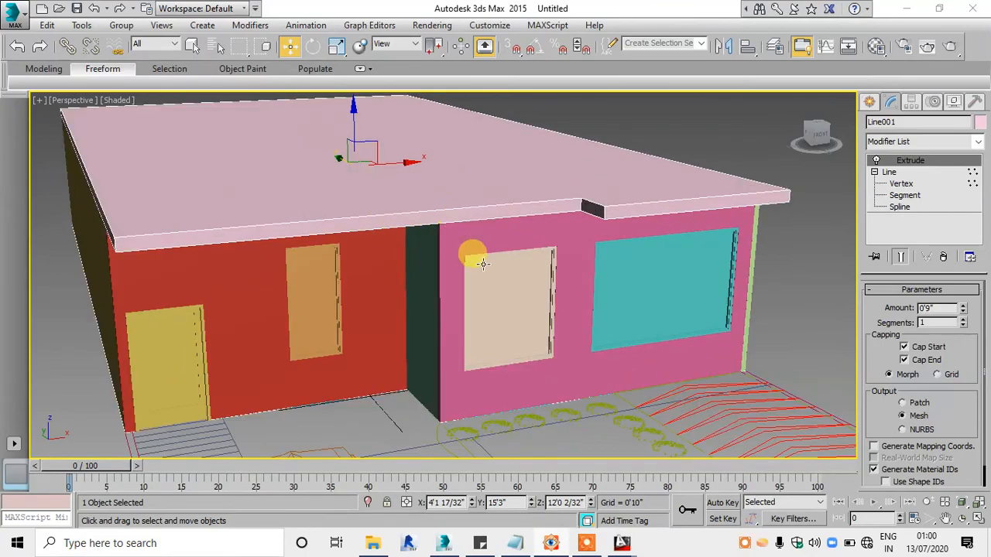
left_click(550, 544)
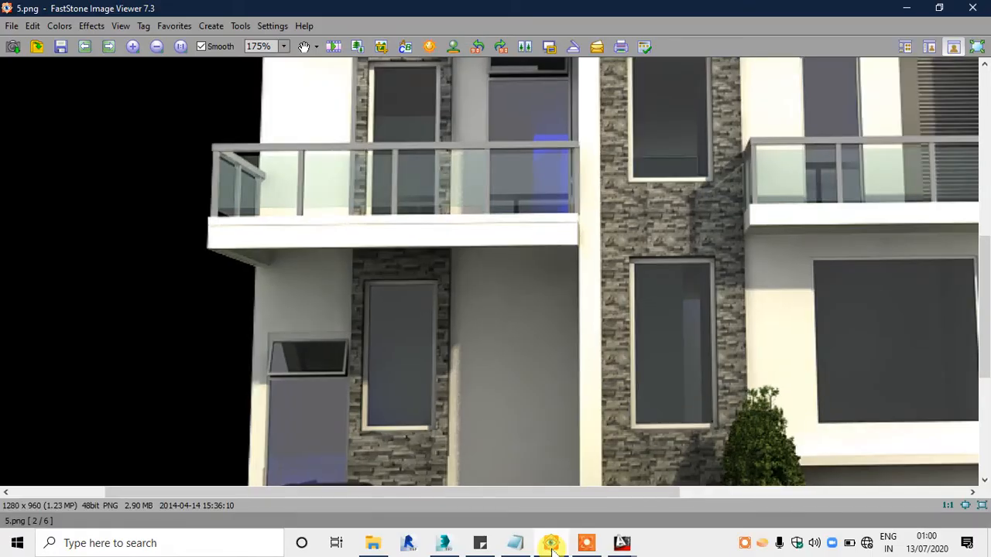
left_click(550, 544)
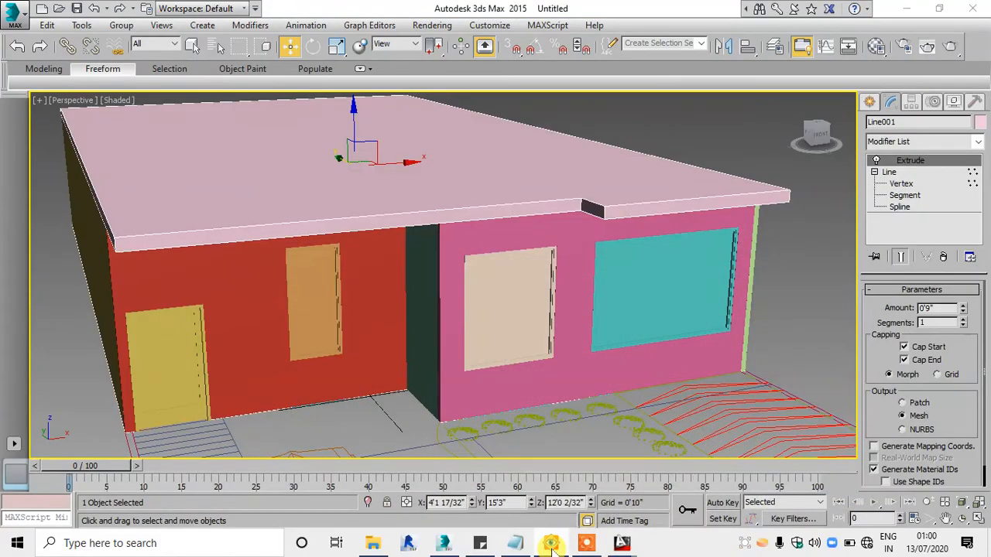
middle_click_drag(540, 407, 557, 385, "alt")
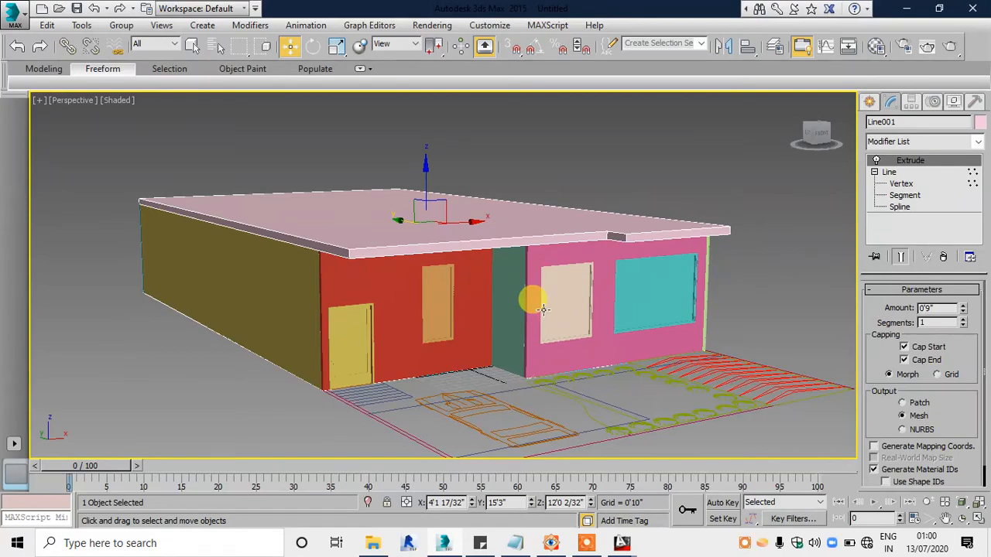
mouse_move(531, 294)
middle_mouse_down("alt")
mouse_move(544, 287)
mouse_move(522, 261)
mouse_move(528, 236)
mouse_move(512, 273)
mouse_move(387, 281)
mouse_move(538, 287)
mouse_move(525, 301)
middle_mouse_up("alt")
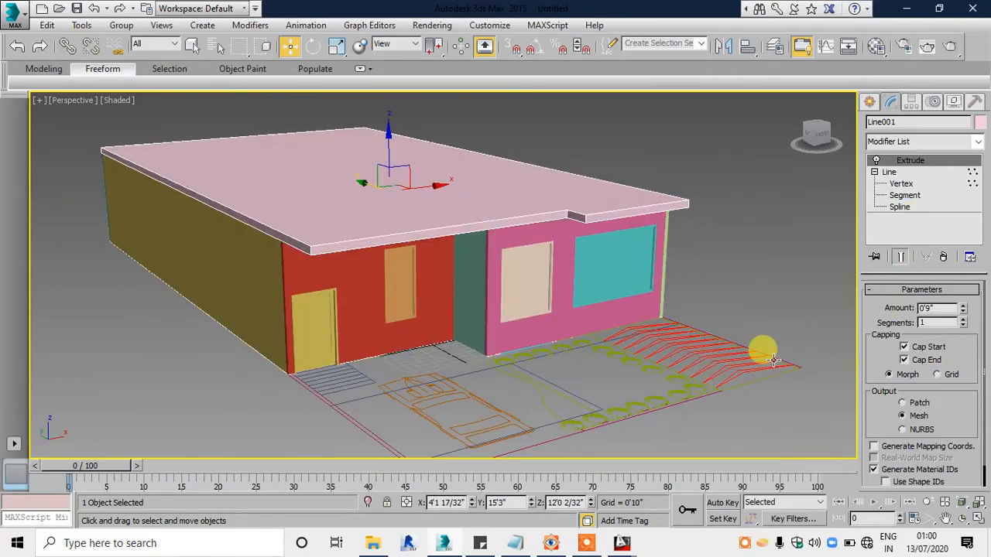
middle_click_drag(772, 359, 585, 365)
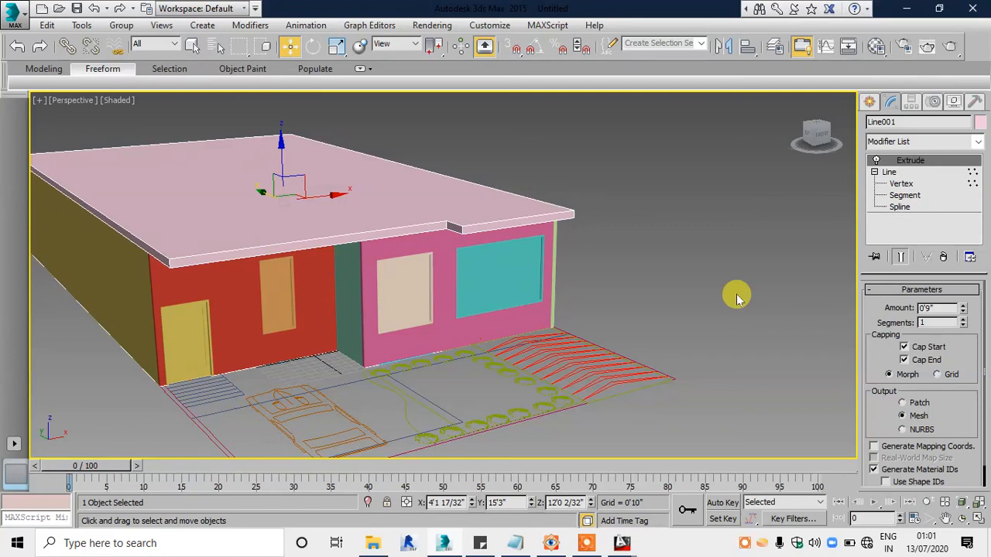
left_click(586, 542)
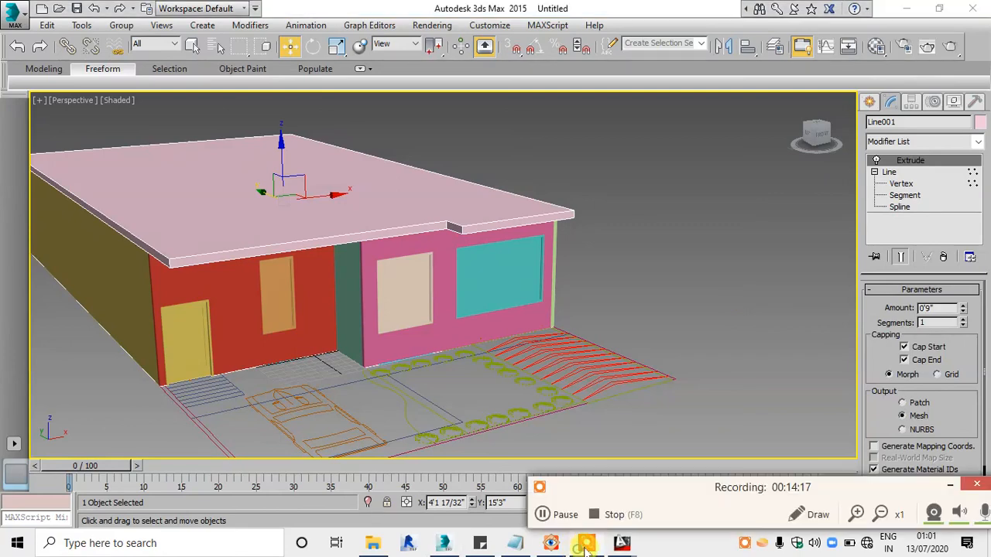